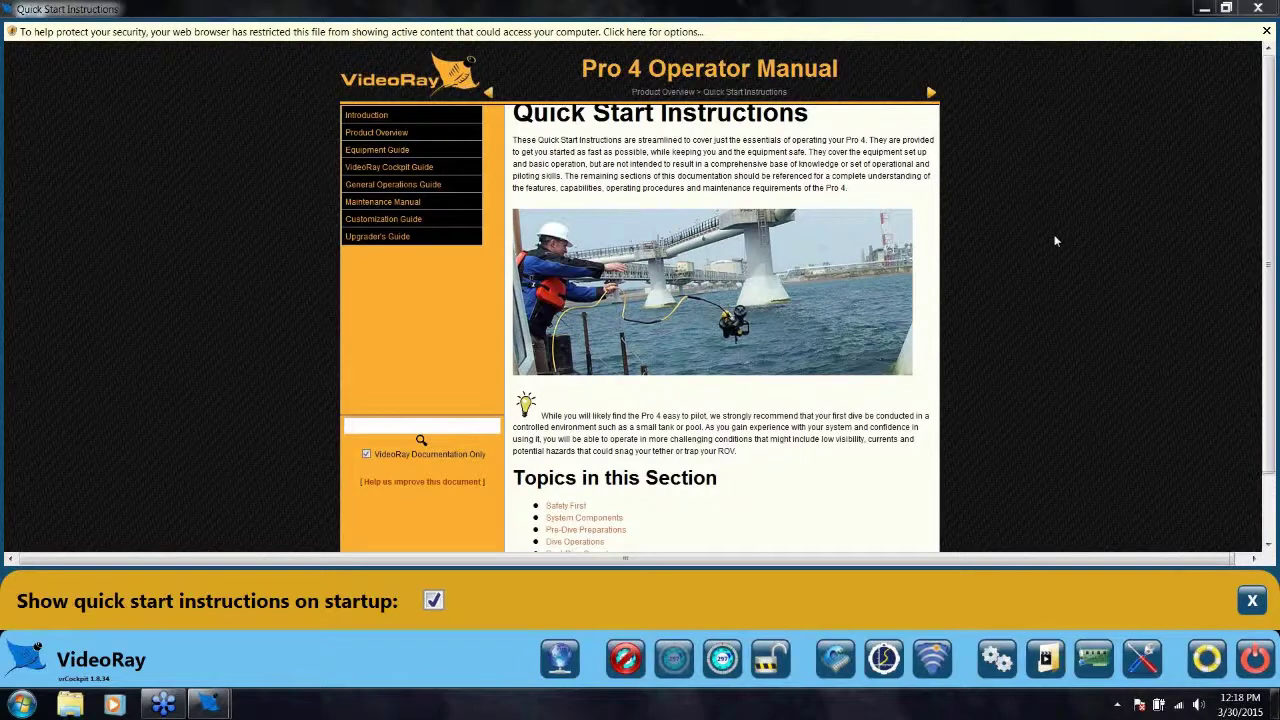
# Step: Turn off showing the quick start instructions on startup and close the instructions window
pyautogui.moveTo(388, 133)
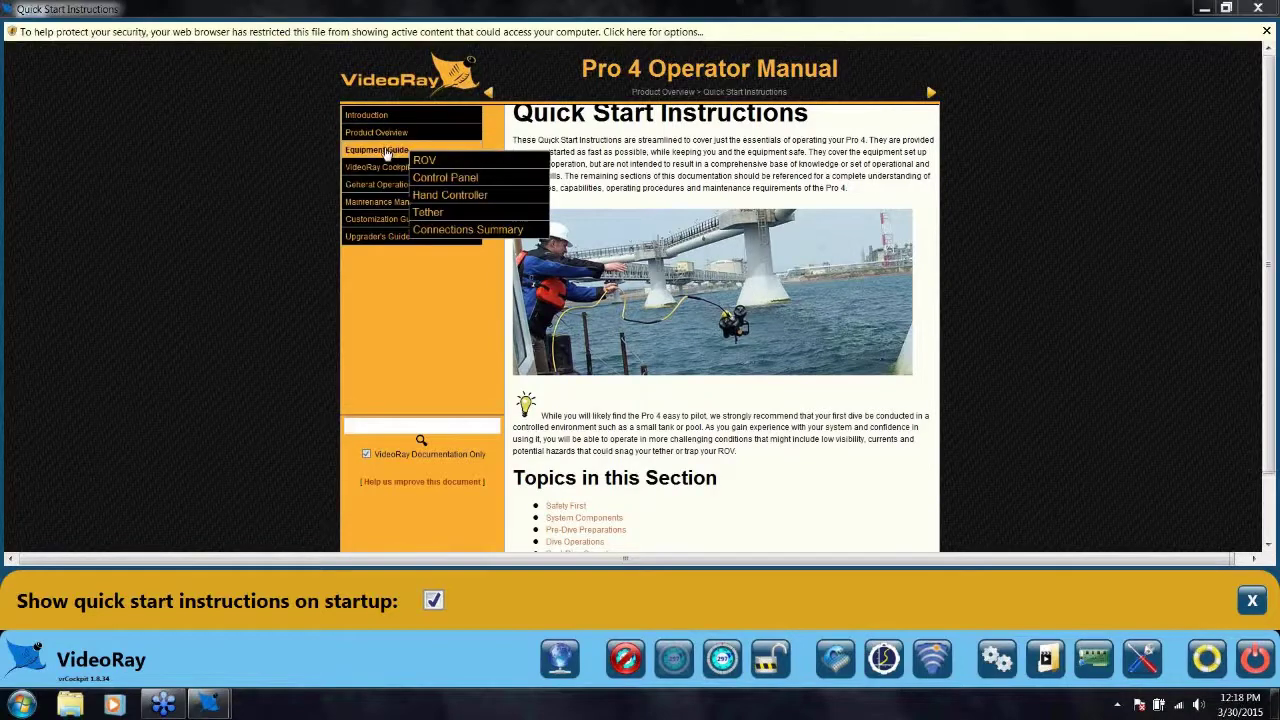
pyautogui.moveTo(386, 174)
pyautogui.moveTo(386, 206)
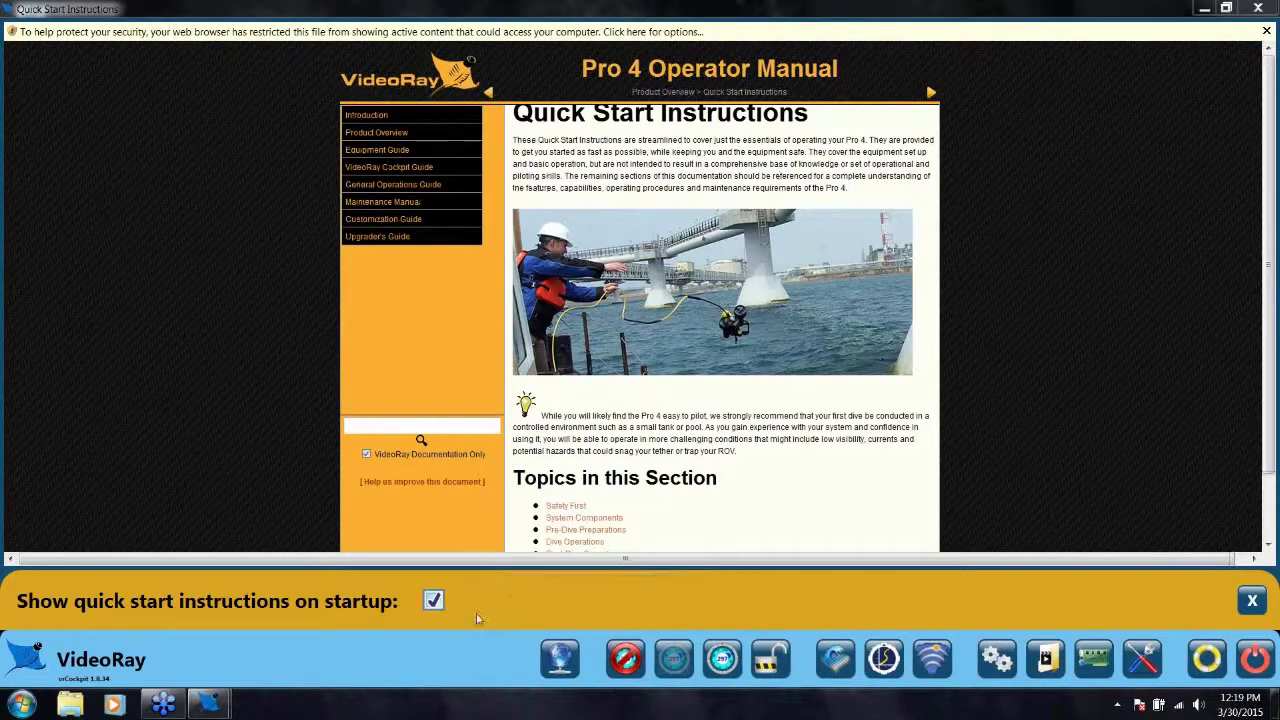
pyautogui.click(433, 600)
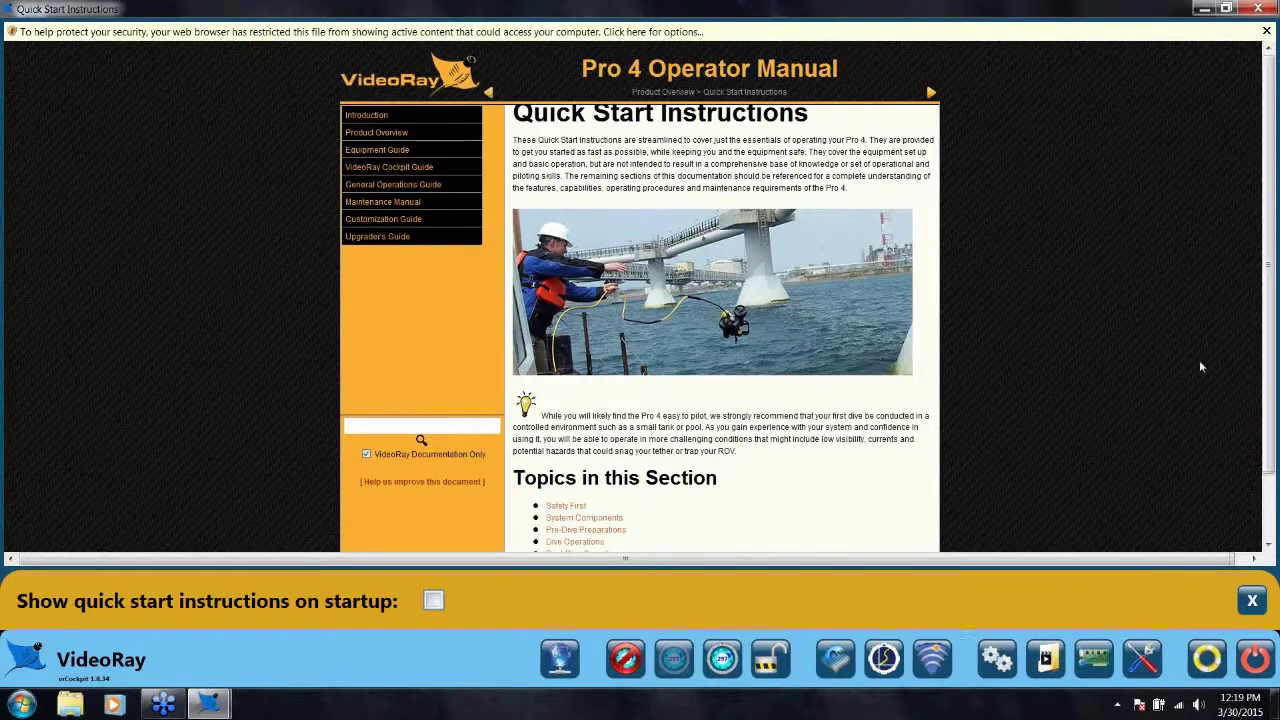
pyautogui.click(1256, 8)
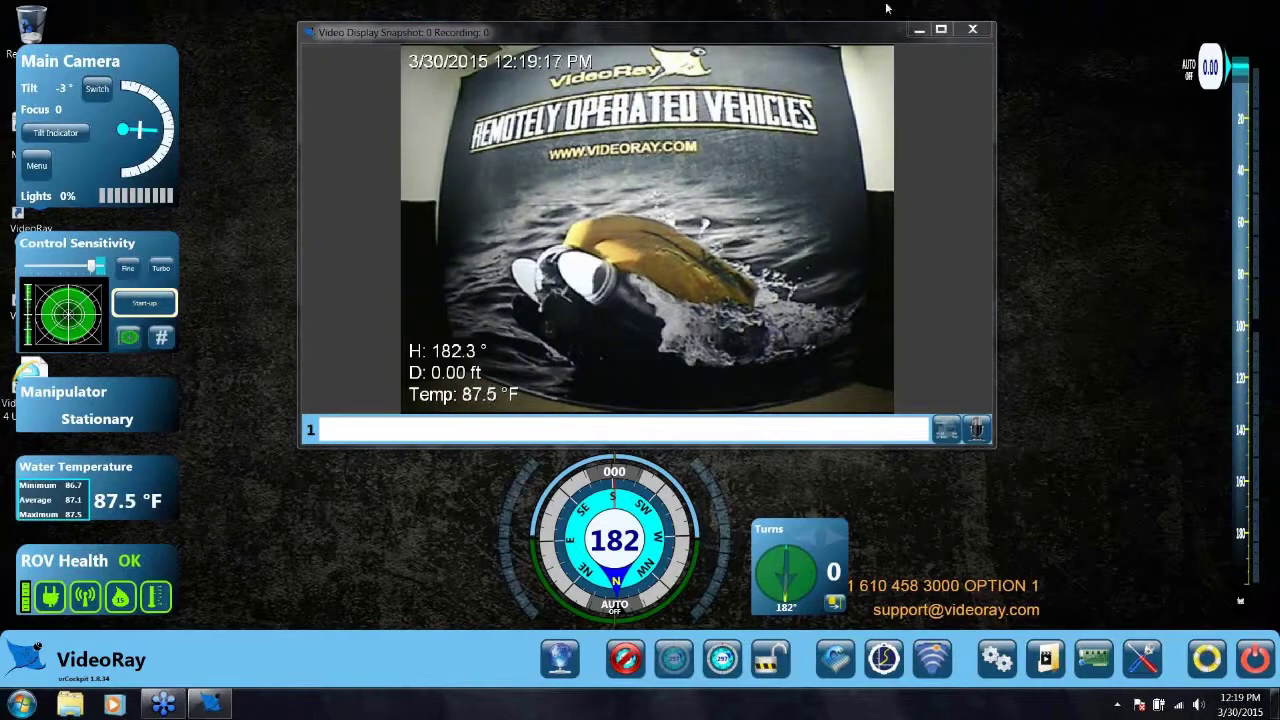
# Step: Nudge the video display window and move the depth gauge inward, closer to the video display
pyautogui.moveTo(843, 38); pyautogui.dragTo(836, 48)
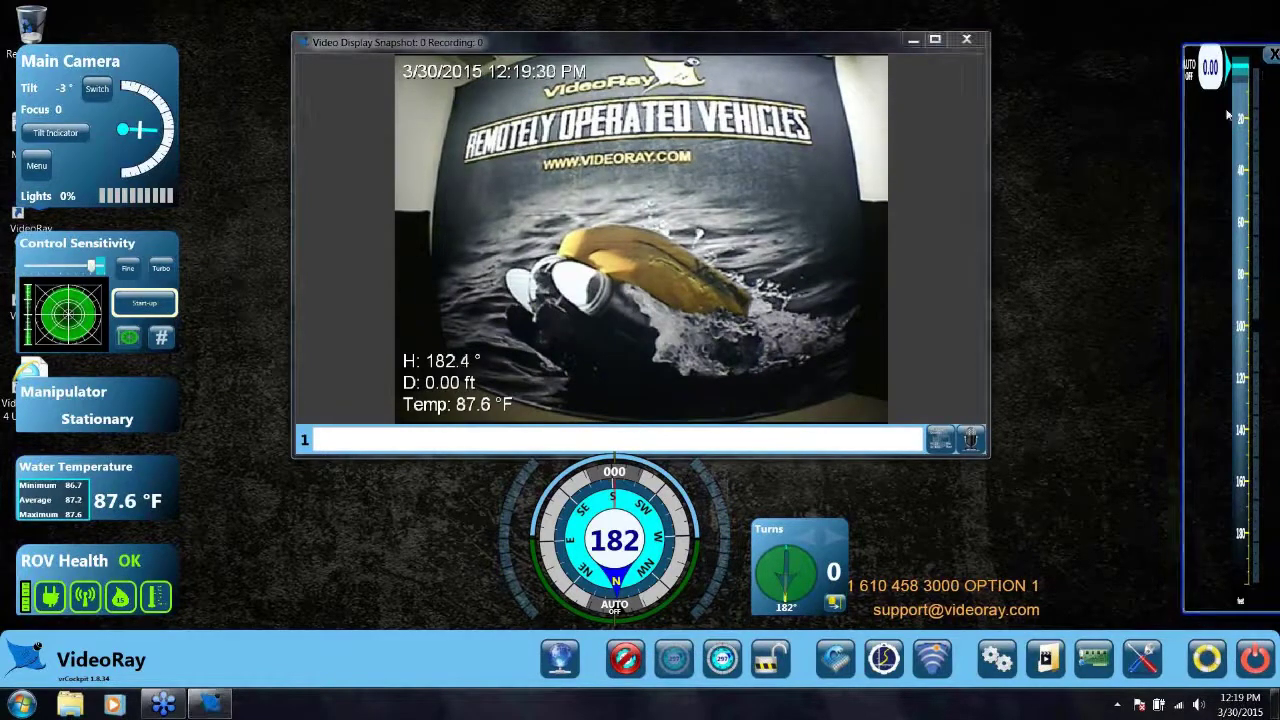
pyautogui.moveTo(1228, 117); pyautogui.dragTo(1122, 111)
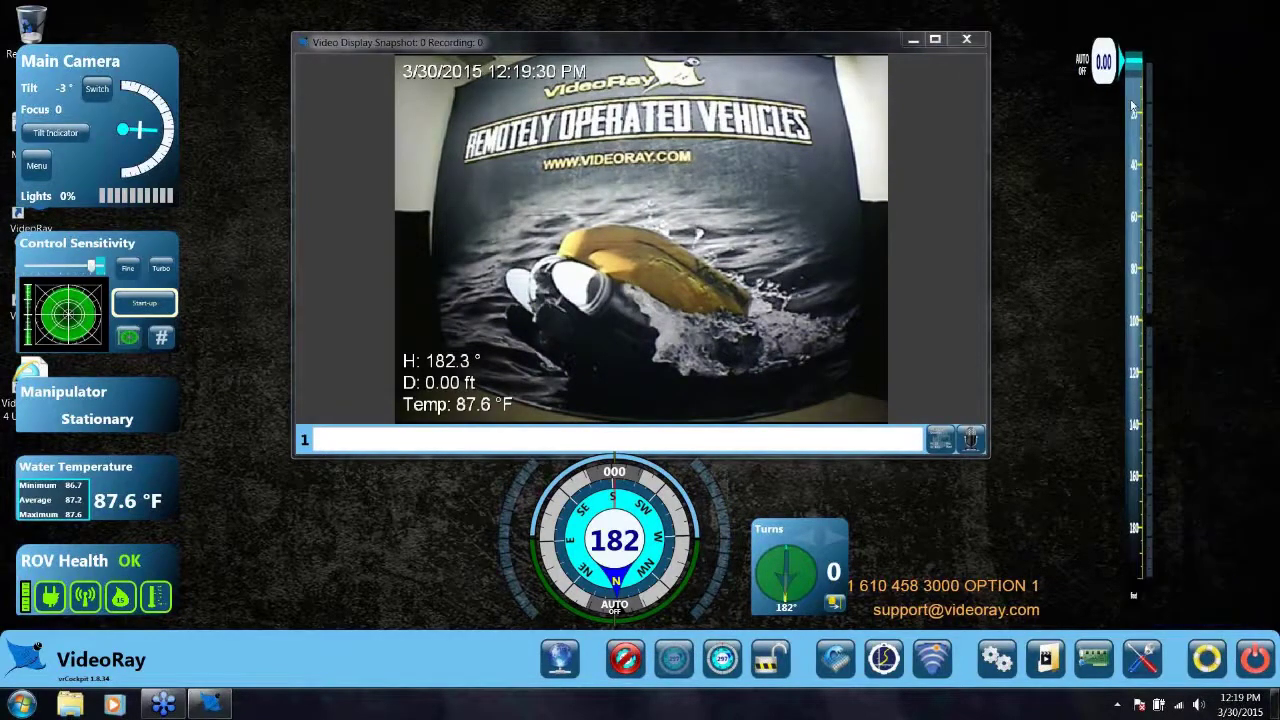
pyautogui.click(813, 38)
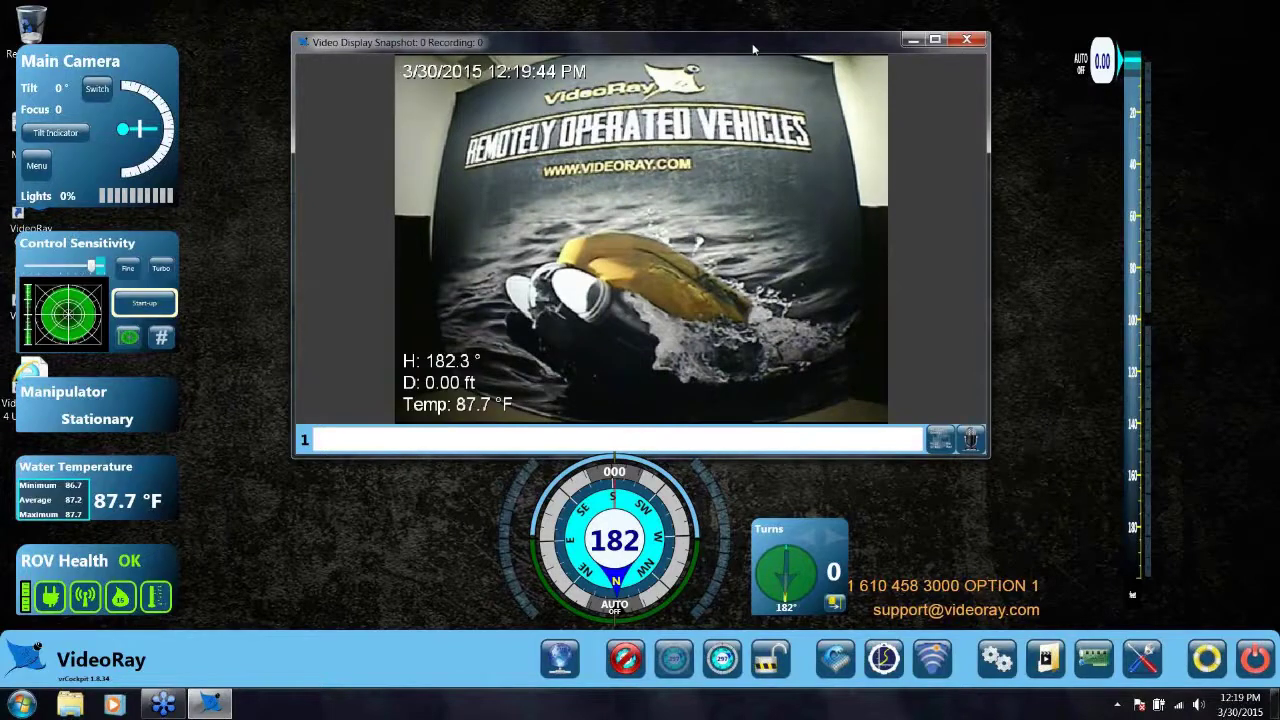
pyautogui.moveTo(742, 44); pyautogui.dragTo(736, 44)
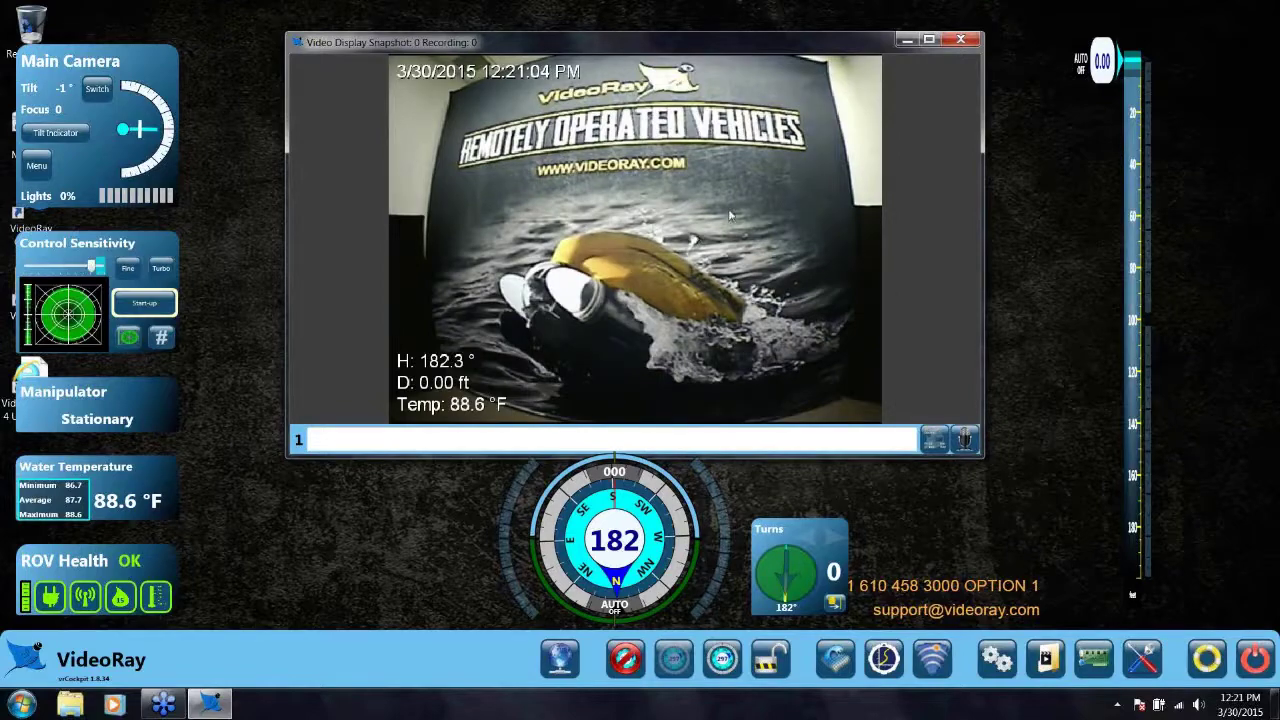
# Step: Widen the video display window and position it between the Main Camera panel and the depth gauge, just above the compass
pyautogui.moveTo(743, 46); pyautogui.dragTo(676, 39)
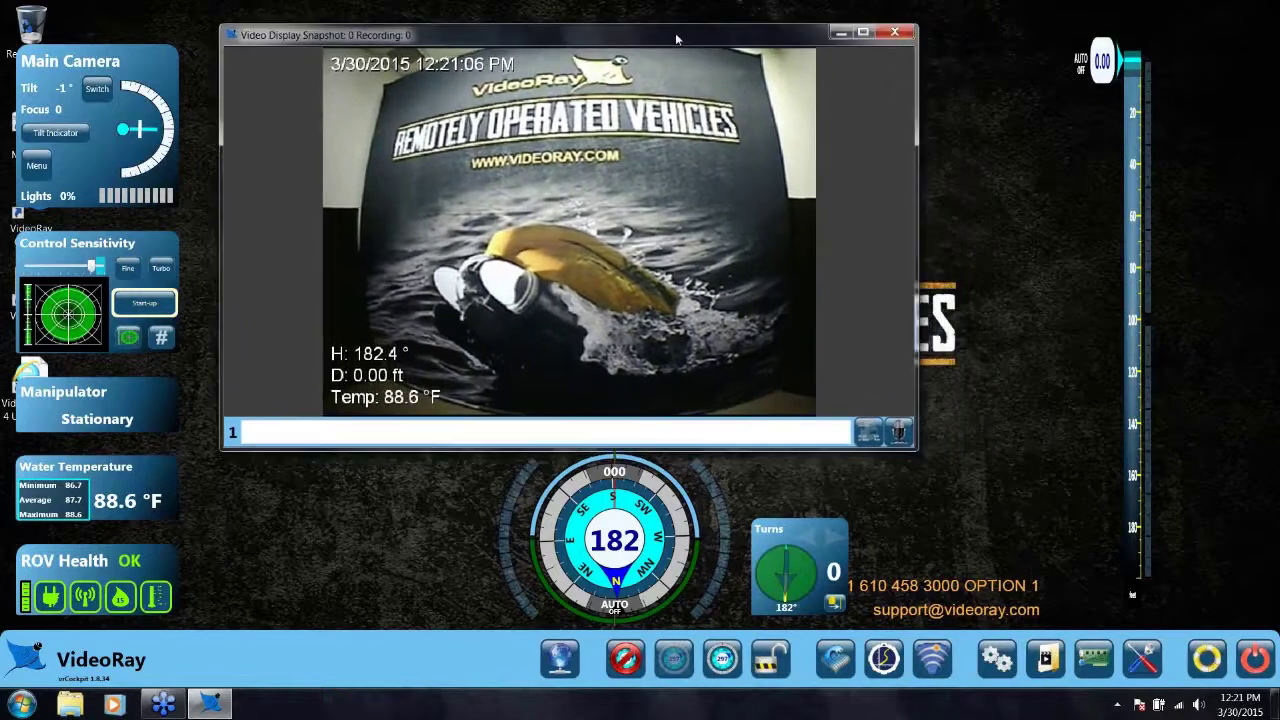
pyautogui.moveTo(917, 451); pyautogui.dragTo(1044, 448)
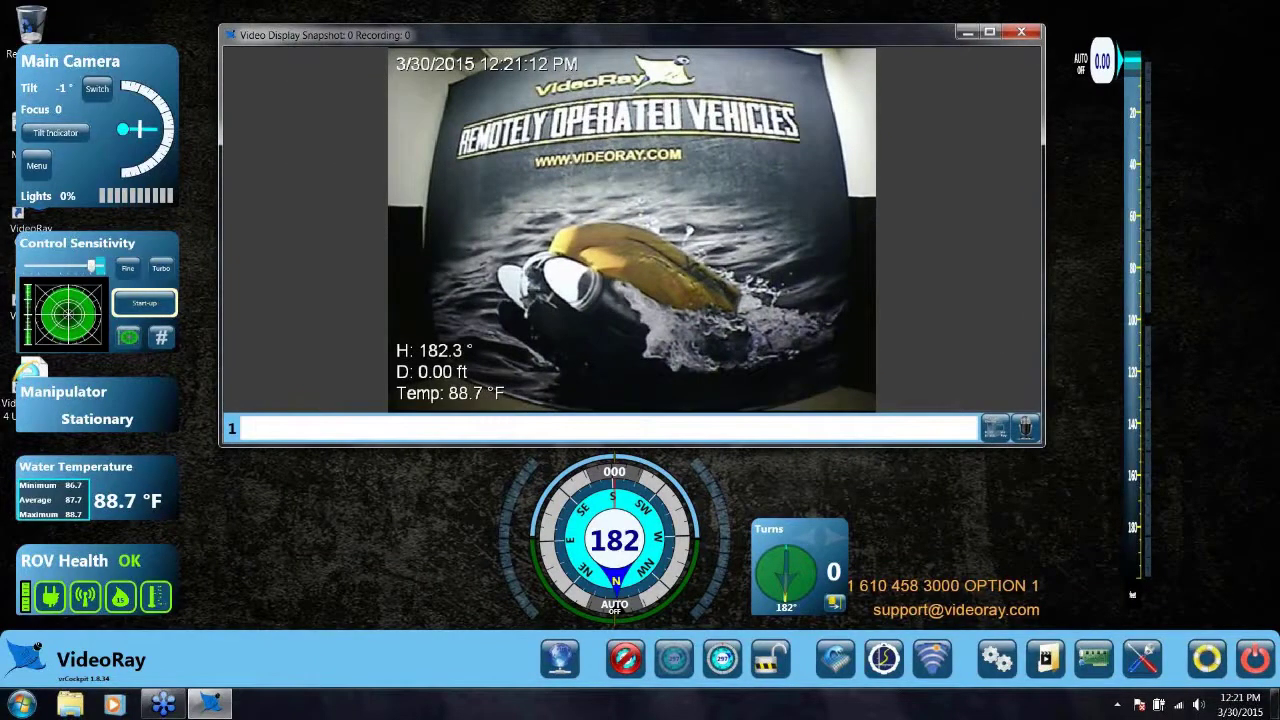
pyautogui.moveTo(672, 40)
pyautogui.mouseDown()
pyautogui.moveTo(537, 196)
pyautogui.moveTo(770, 120)
pyautogui.moveTo(660, 27)
pyautogui.moveTo(670, 62)
pyautogui.mouseUp()
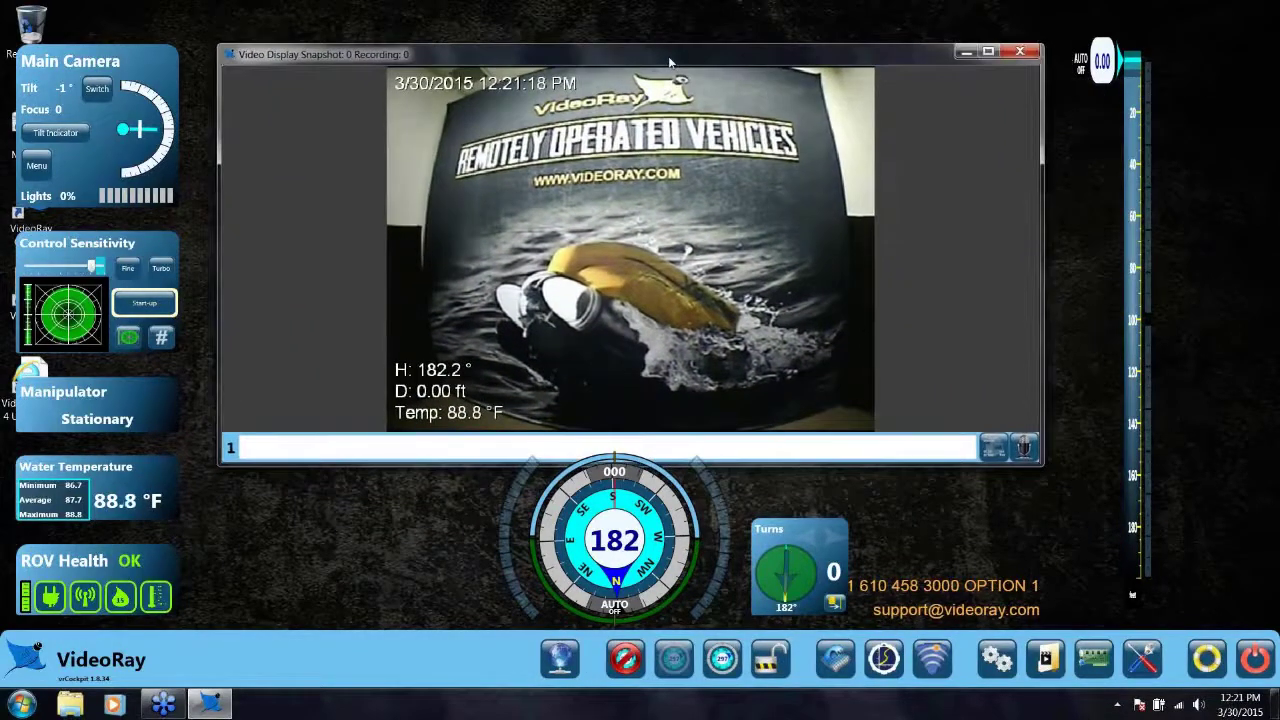
pyautogui.moveTo(666, 64)
pyautogui.mouseDown()
pyautogui.moveTo(835, 52)
pyautogui.moveTo(686, 66)
pyautogui.mouseUp()
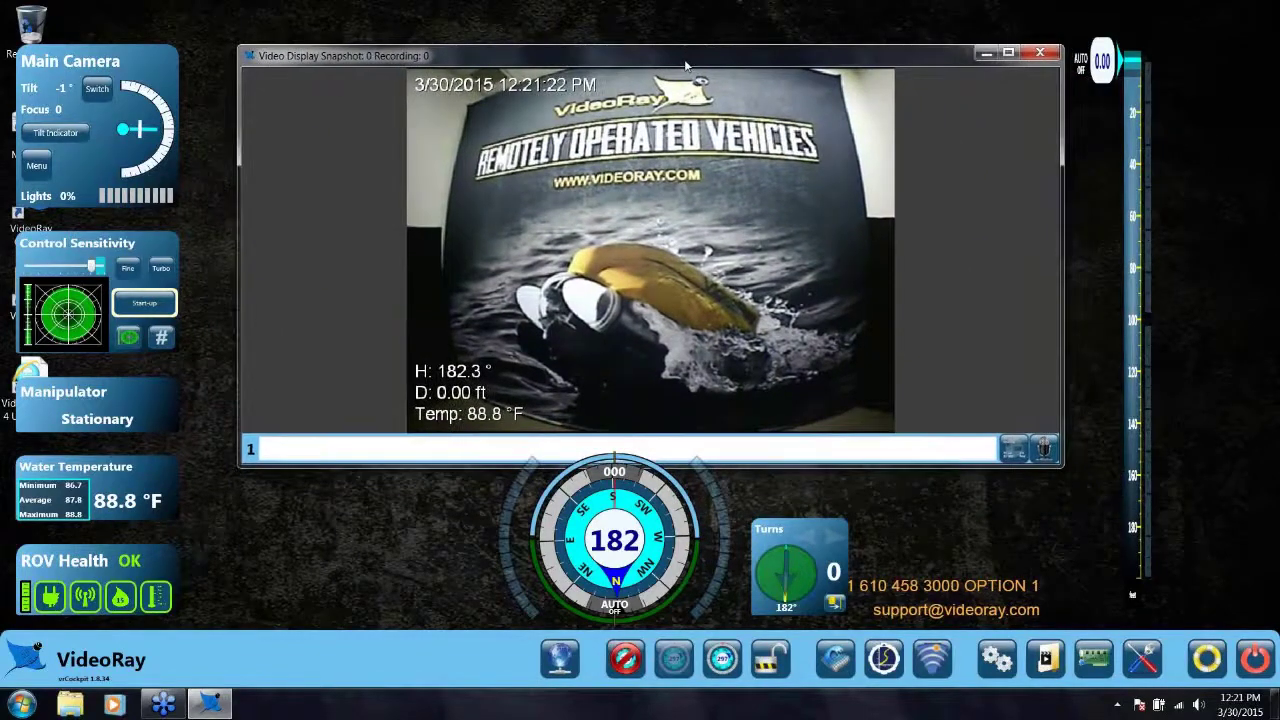
pyautogui.moveTo(686, 65)
pyautogui.mouseDown()
pyautogui.moveTo(720, 5)
pyautogui.moveTo(740, 10)
pyautogui.moveTo(752, 106)
pyautogui.moveTo(673, 62)
pyautogui.mouseUp()
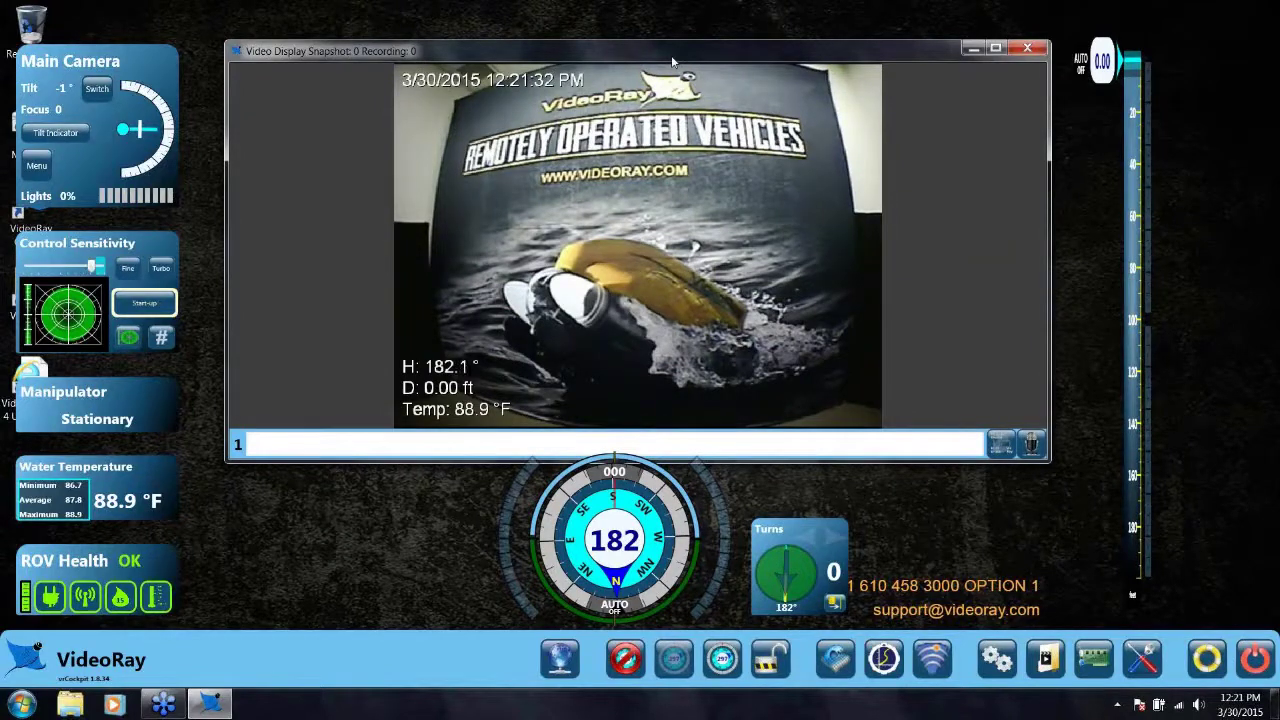
pyautogui.moveTo(675, 62); pyautogui.dragTo(675, 57)
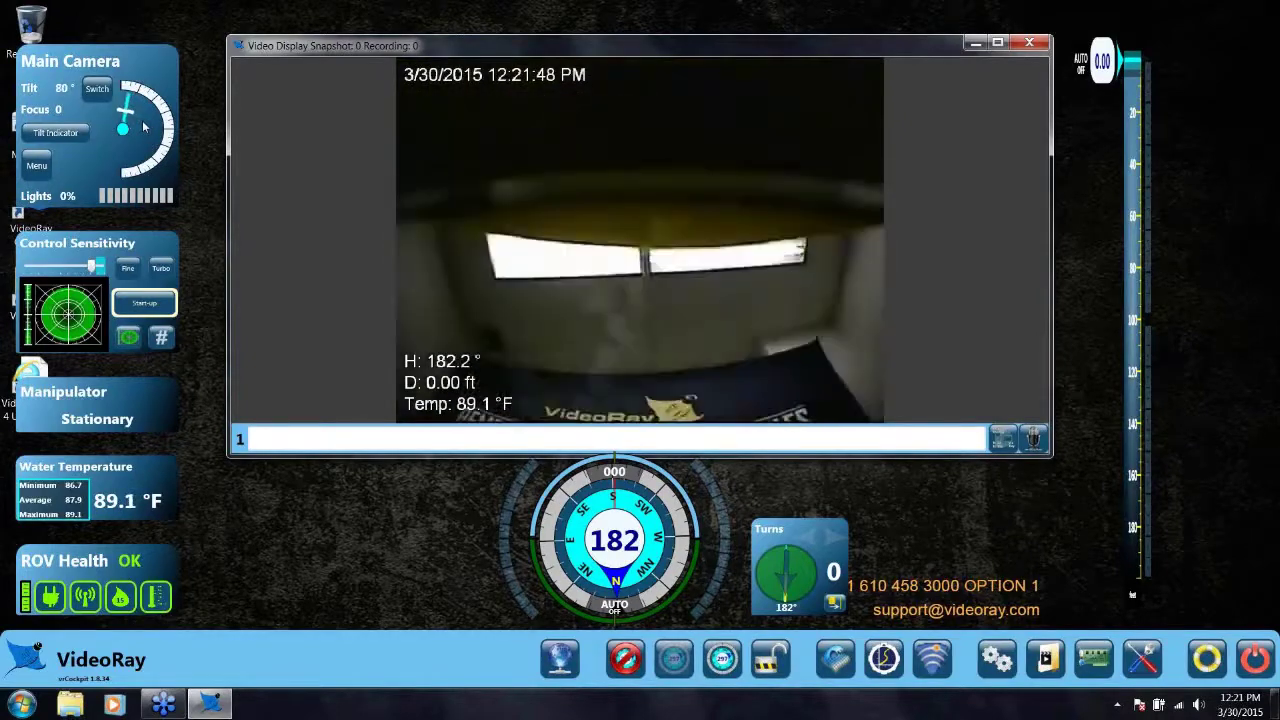
# Step: Switch the video feed to the external camera and back to the main camera
pyautogui.moveTo(126, 106); pyautogui.dragTo(146, 160)
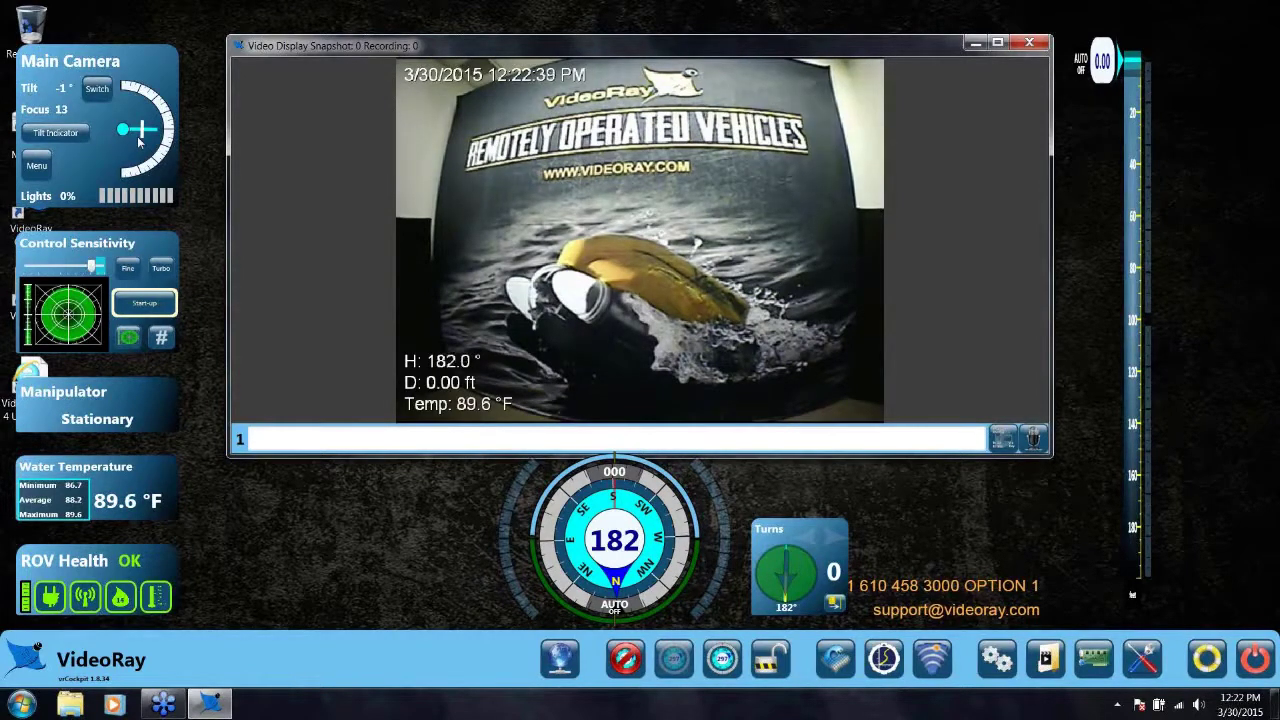
pyautogui.click(104, 98)
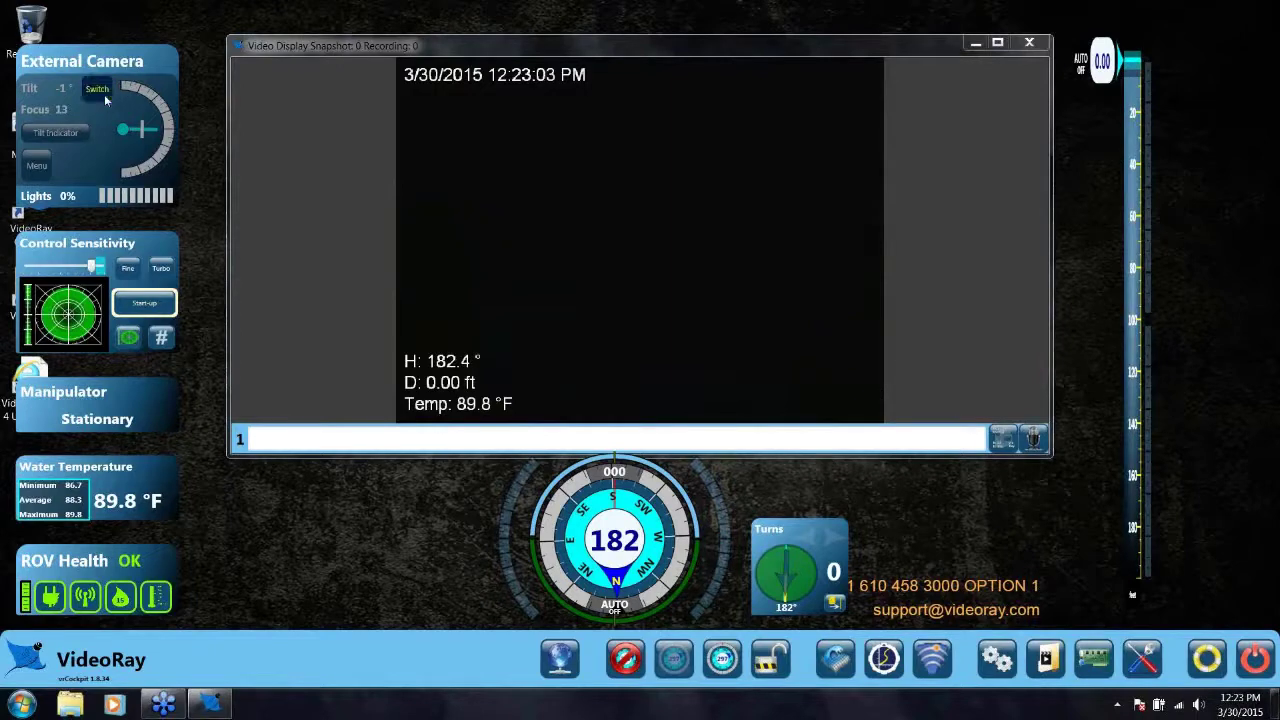
pyautogui.click(104, 95)
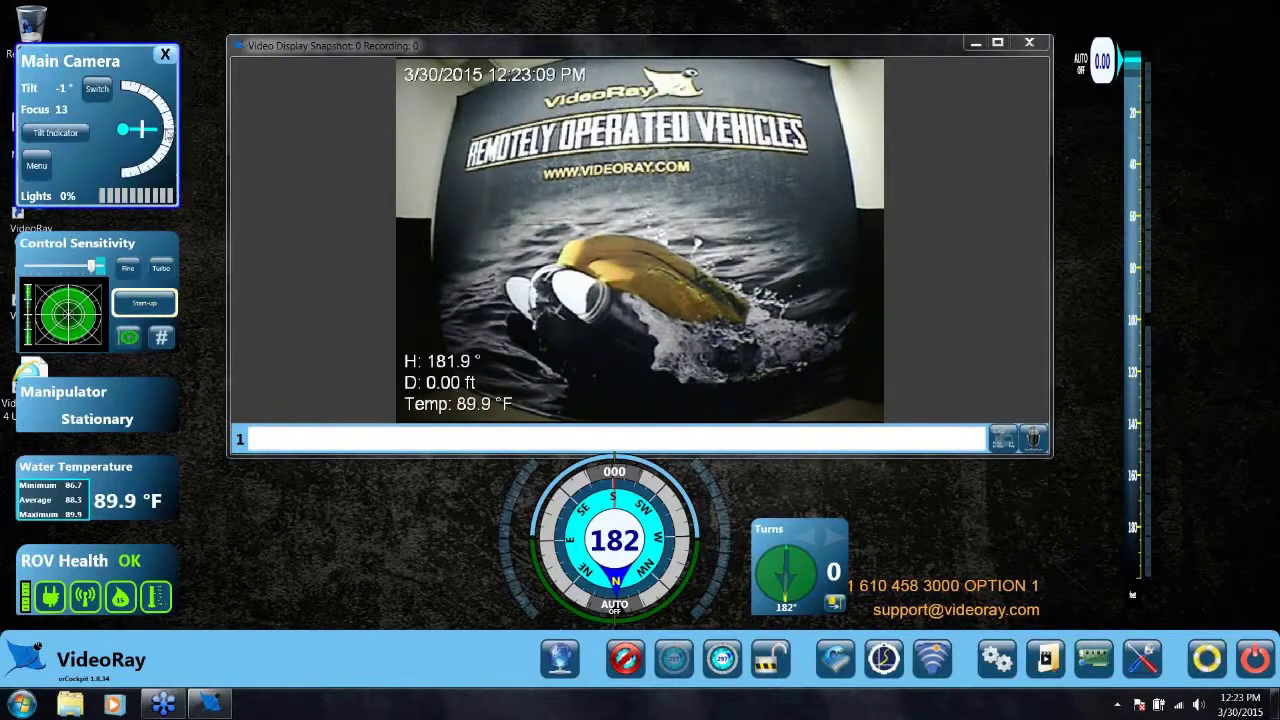
# Step: Step through the main camera's setup menu from LENS down to EXIT, leave it, and bring back the tilt indicator
pyautogui.click(37, 166)
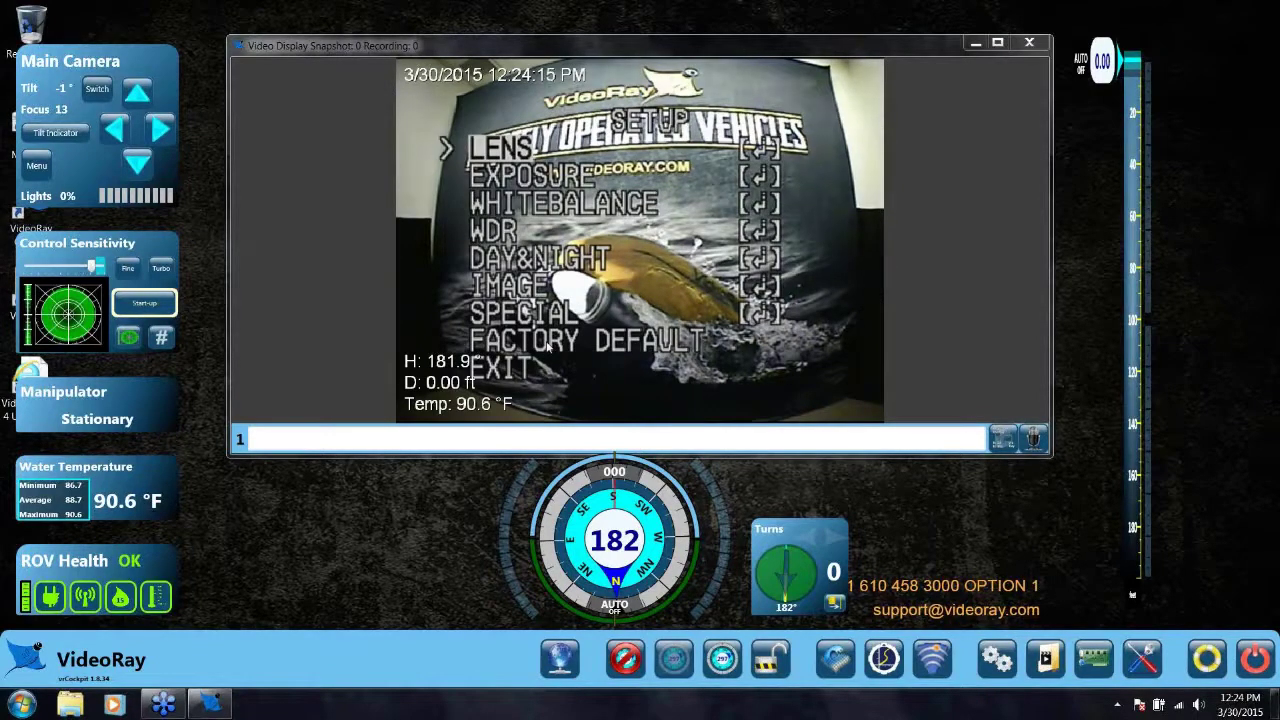
pyautogui.click(137, 166)
pyautogui.click(137, 166)
pyautogui.click(137, 166)
pyautogui.click(137, 166)
pyautogui.click(137, 166)
pyautogui.click(137, 166)
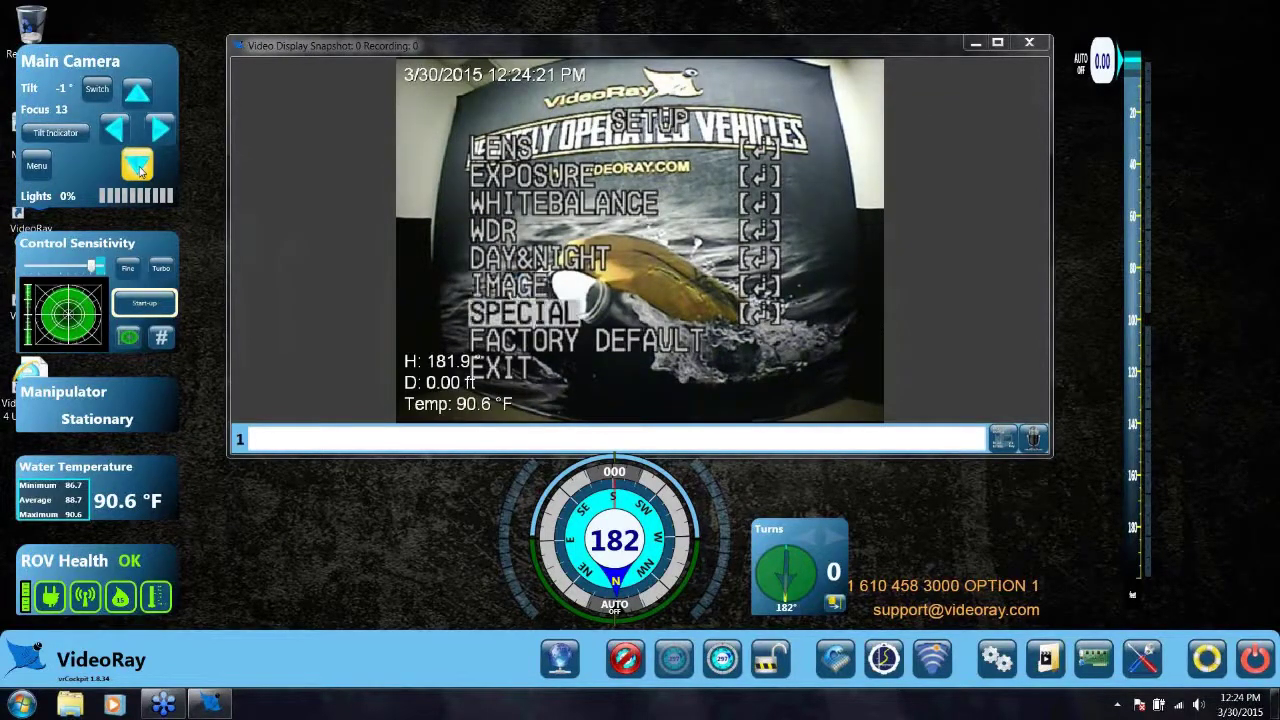
pyautogui.click(137, 166)
pyautogui.click(137, 166)
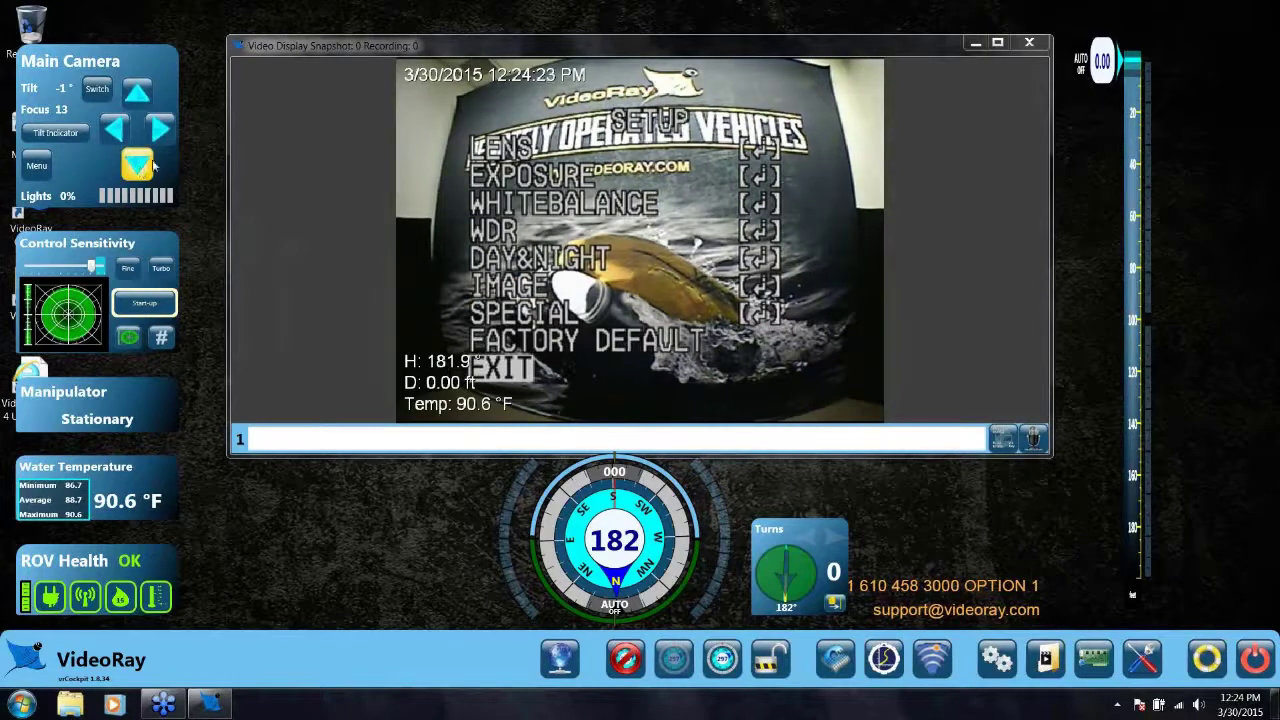
pyautogui.click(161, 130)
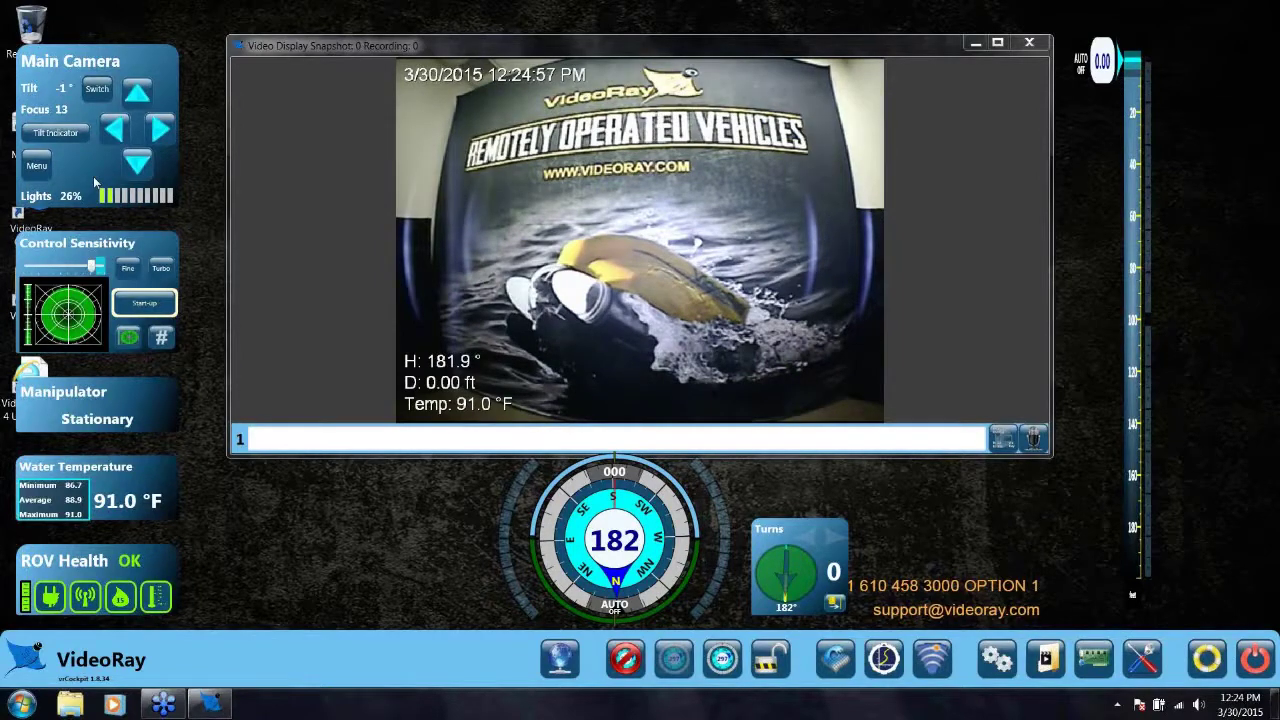
pyautogui.moveTo(85, 208)
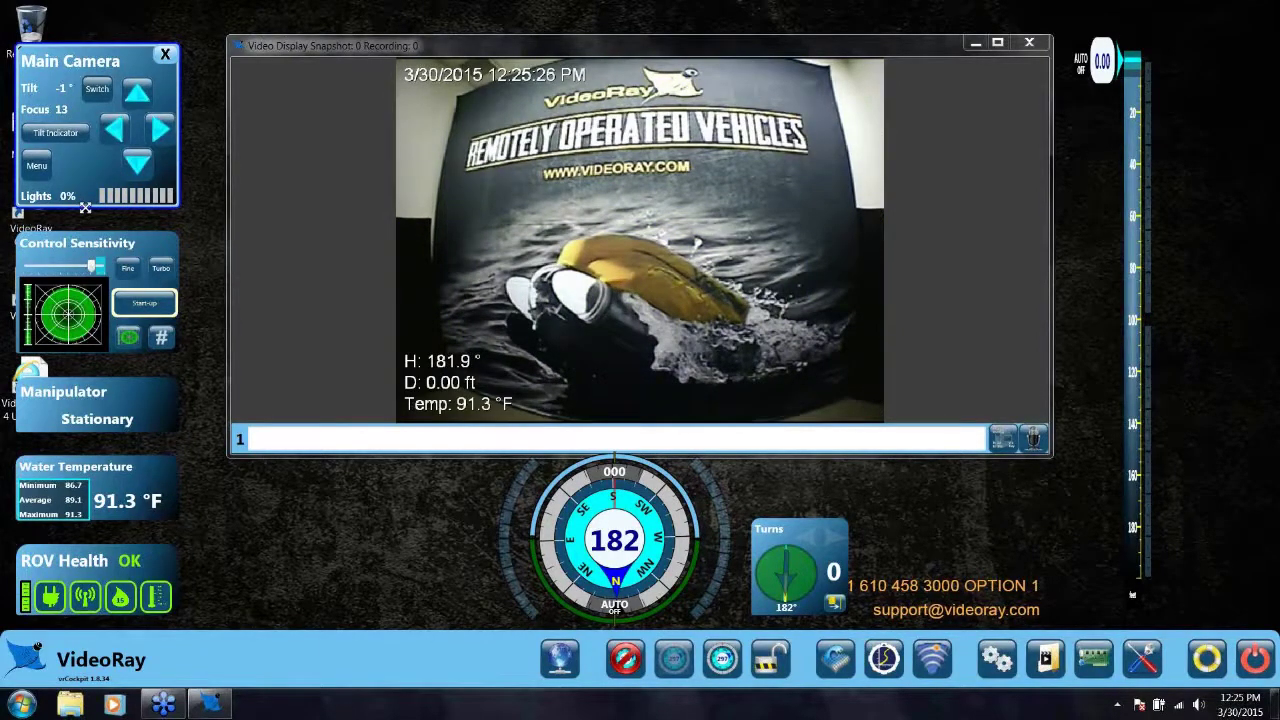
pyautogui.click(56, 133)
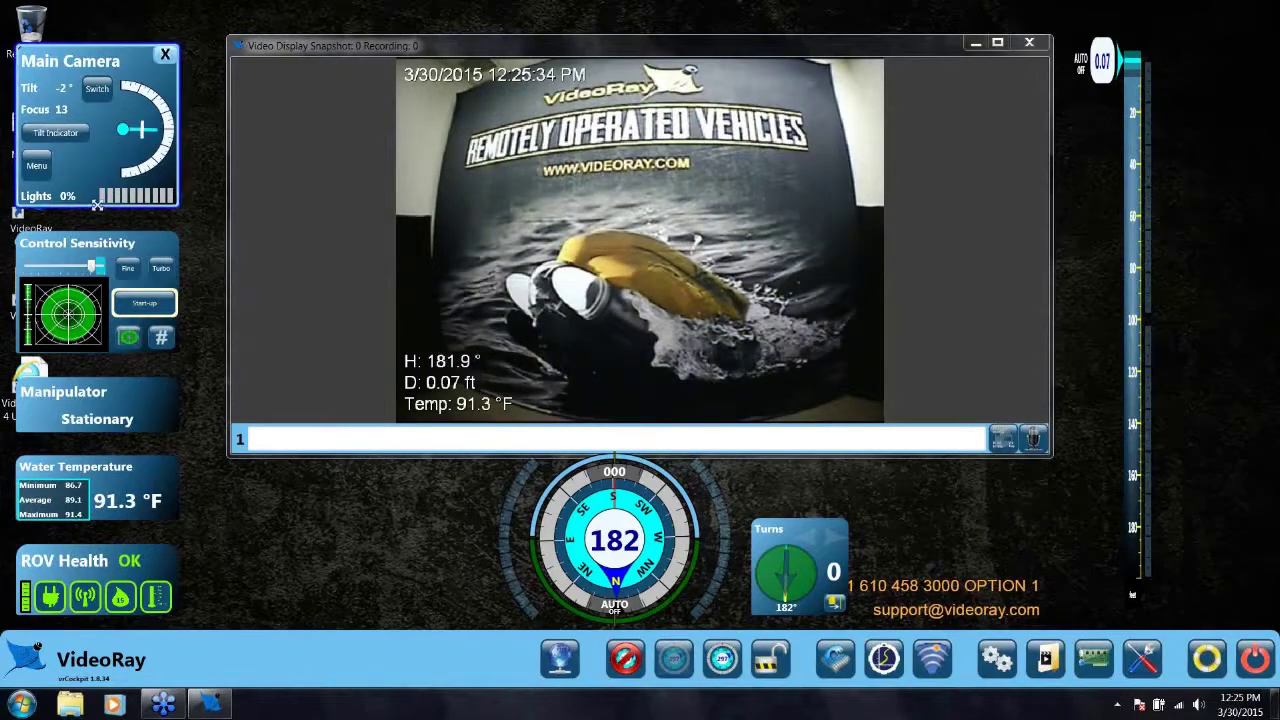
# Step: Resize the Main Camera panel slightly larger than its original size and place it just above the Control Sensitivity panel
pyautogui.moveTo(120, 43)
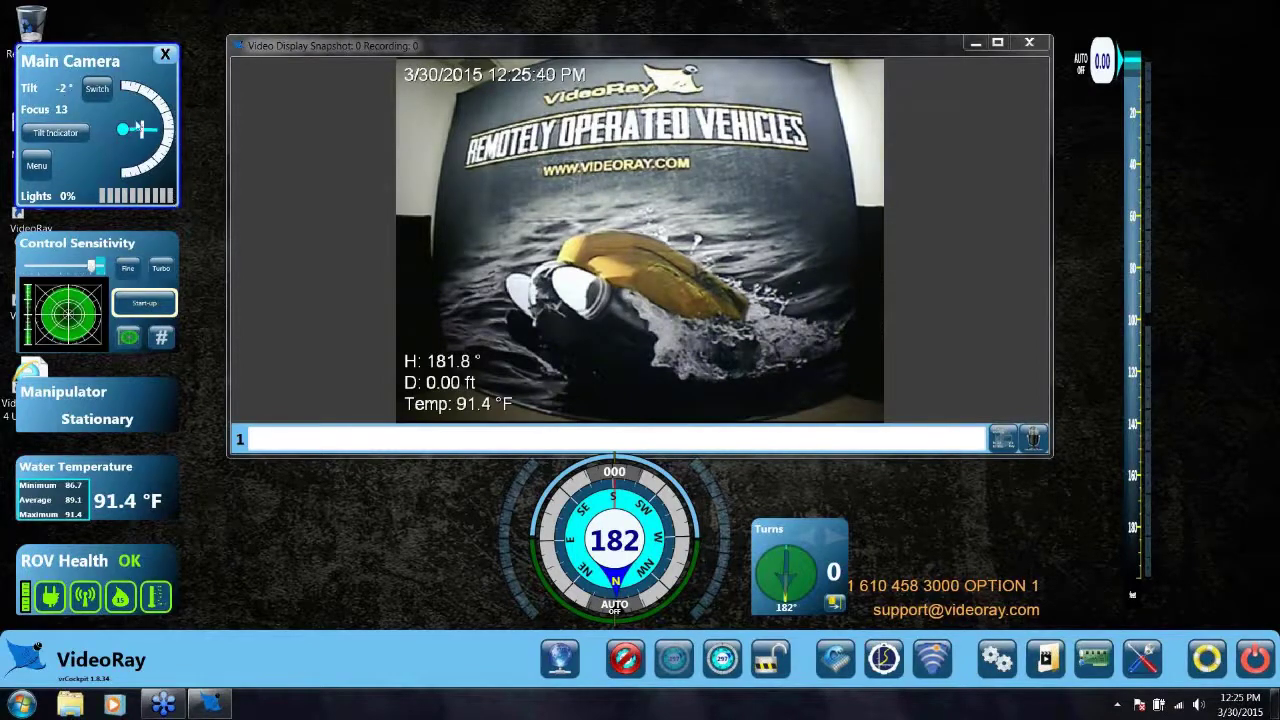
pyautogui.moveTo(125, 82)
pyautogui.mouseDown()
pyautogui.moveTo(349, 108)
pyautogui.moveTo(564, 243)
pyautogui.moveTo(433, 501)
pyautogui.moveTo(253, 152)
pyautogui.moveTo(116, 52)
pyautogui.moveTo(129, 63)
pyautogui.mouseUp()
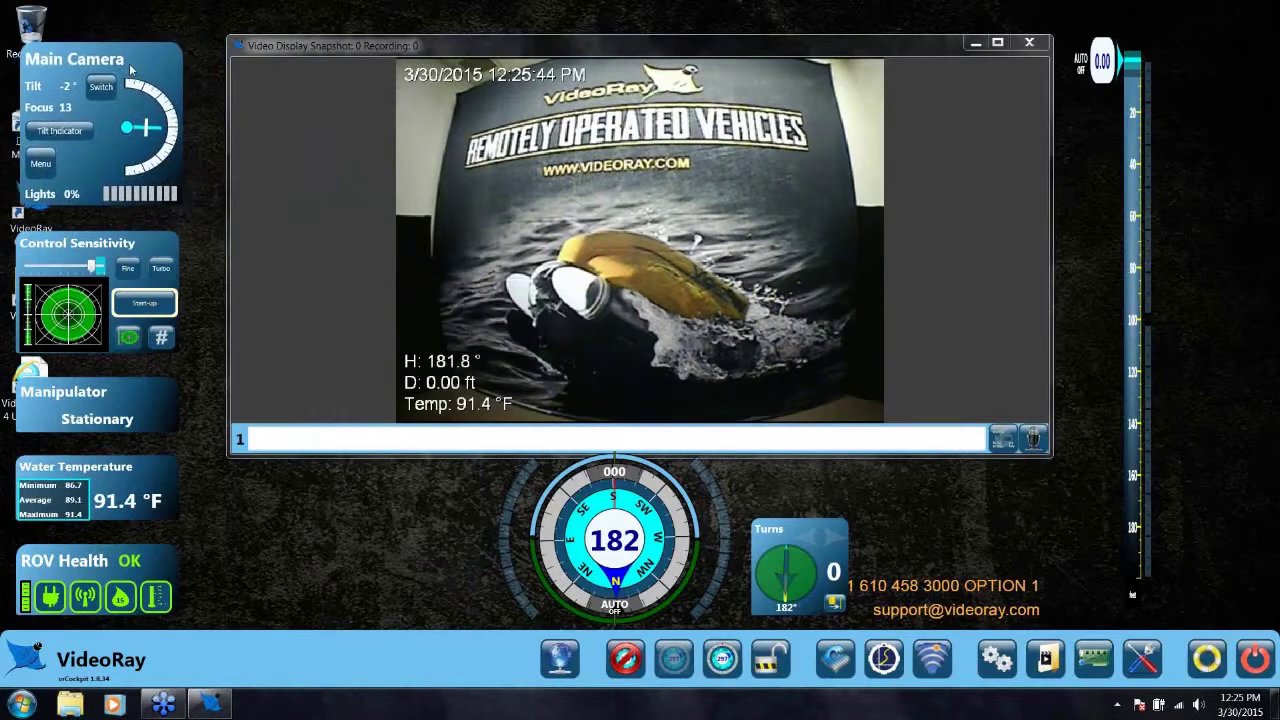
pyautogui.moveTo(182, 203); pyautogui.dragTo(443, 457)
pyautogui.moveTo(246, 223); pyautogui.dragTo(791, 430)
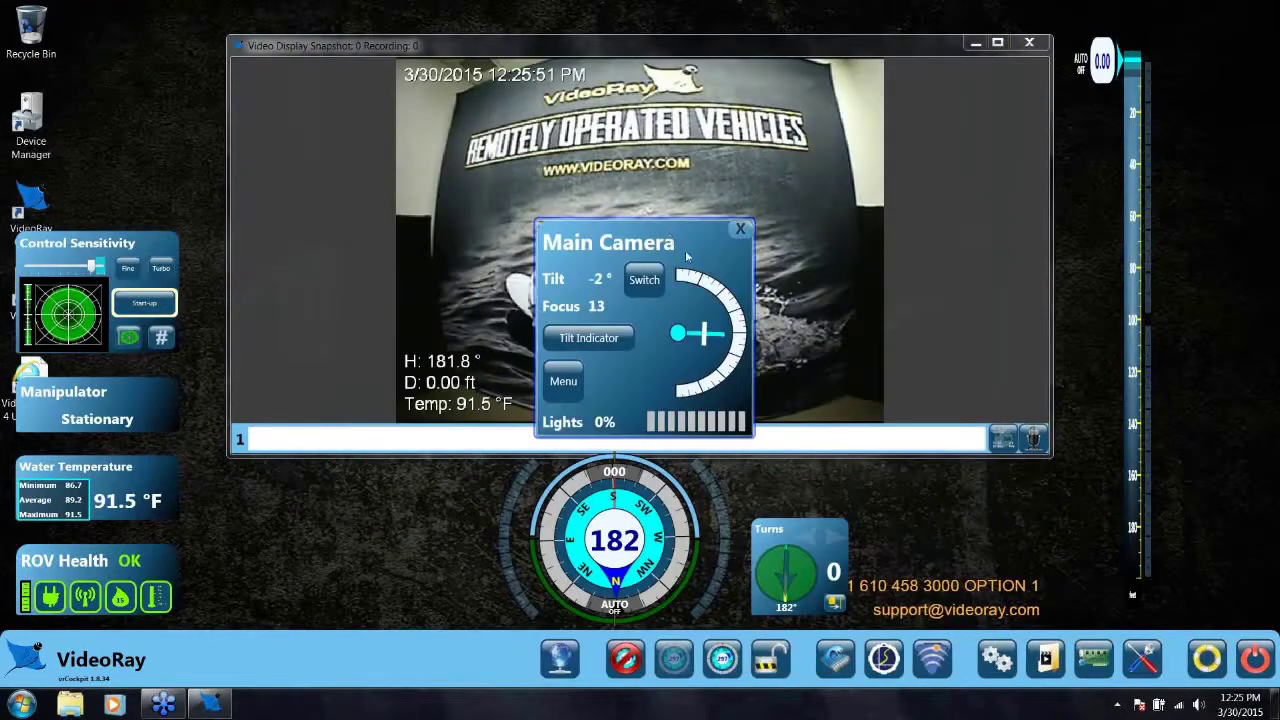
pyautogui.moveTo(685, 250); pyautogui.dragTo(158, 35)
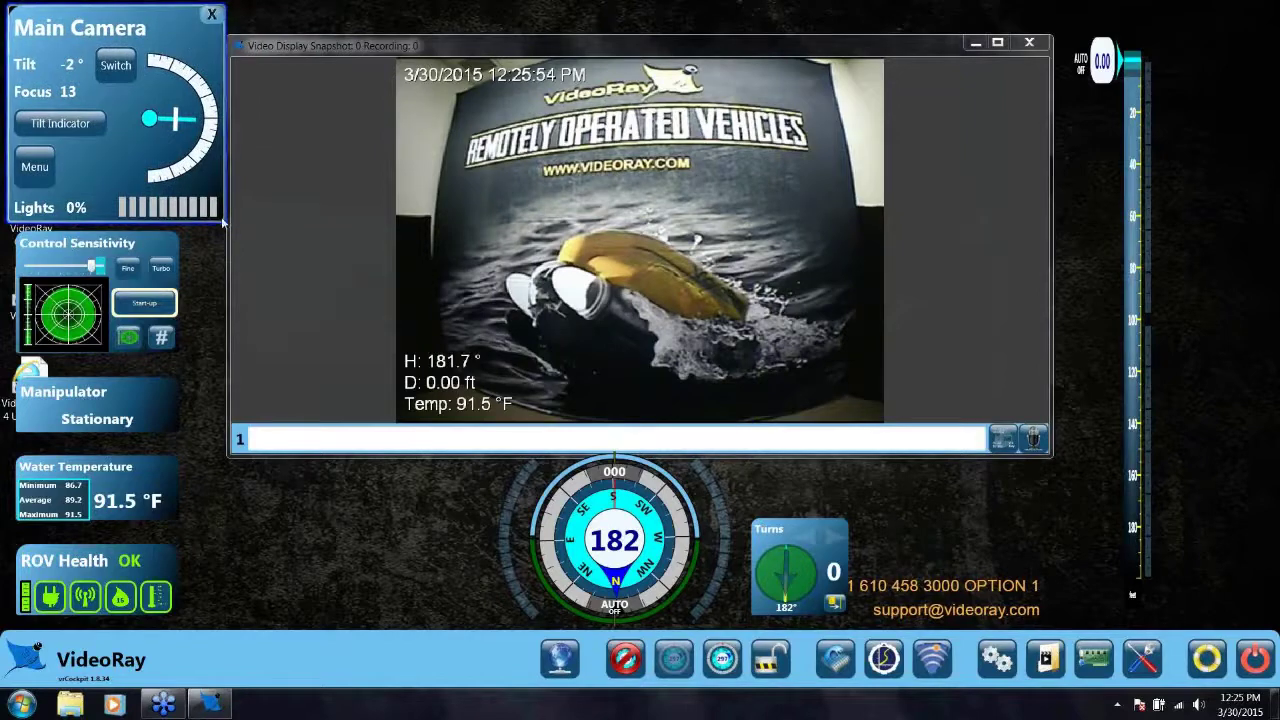
pyautogui.moveTo(216, 198); pyautogui.dragTo(199, 209)
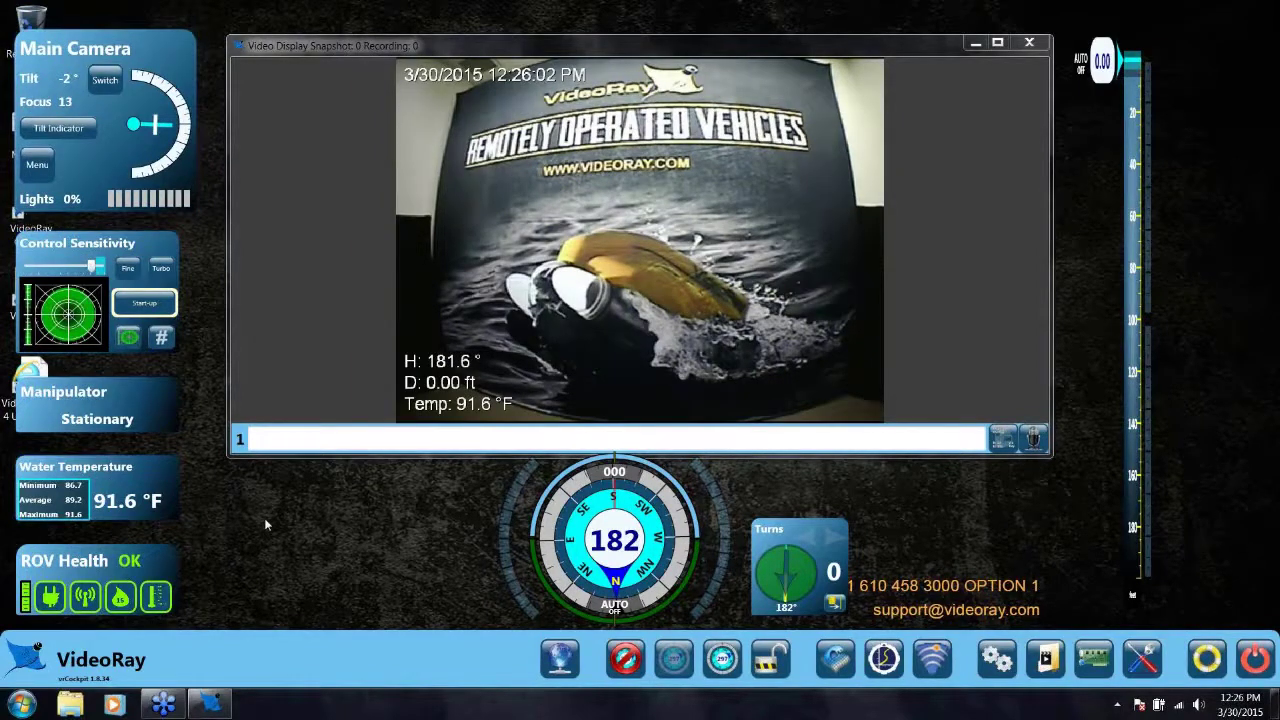
pyautogui.moveTo(105, 163)
pyautogui.mouseDown()
pyautogui.moveTo(170, 166)
pyautogui.moveTo(94, 154)
pyautogui.mouseUp()
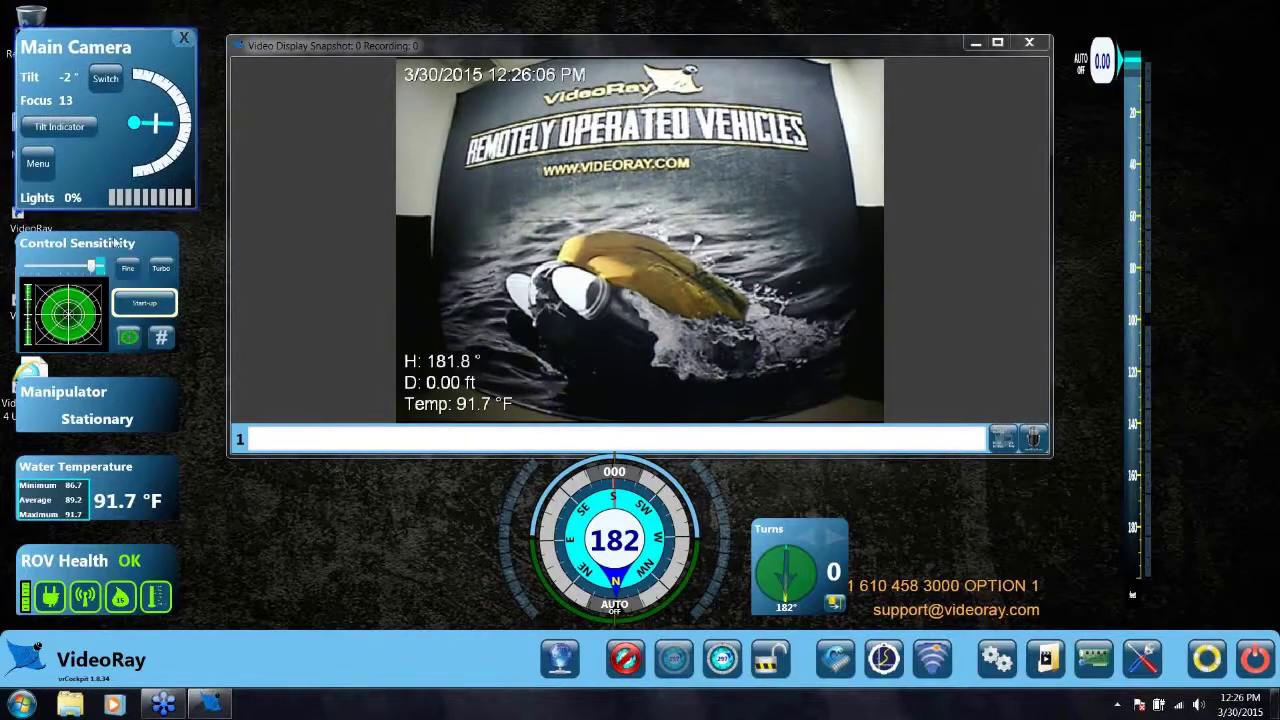
# Step: Enlarge the Control Sensitivity panel slightly and align it beneath the Main Camera panel
pyautogui.moveTo(131, 251); pyautogui.dragTo(129, 248)
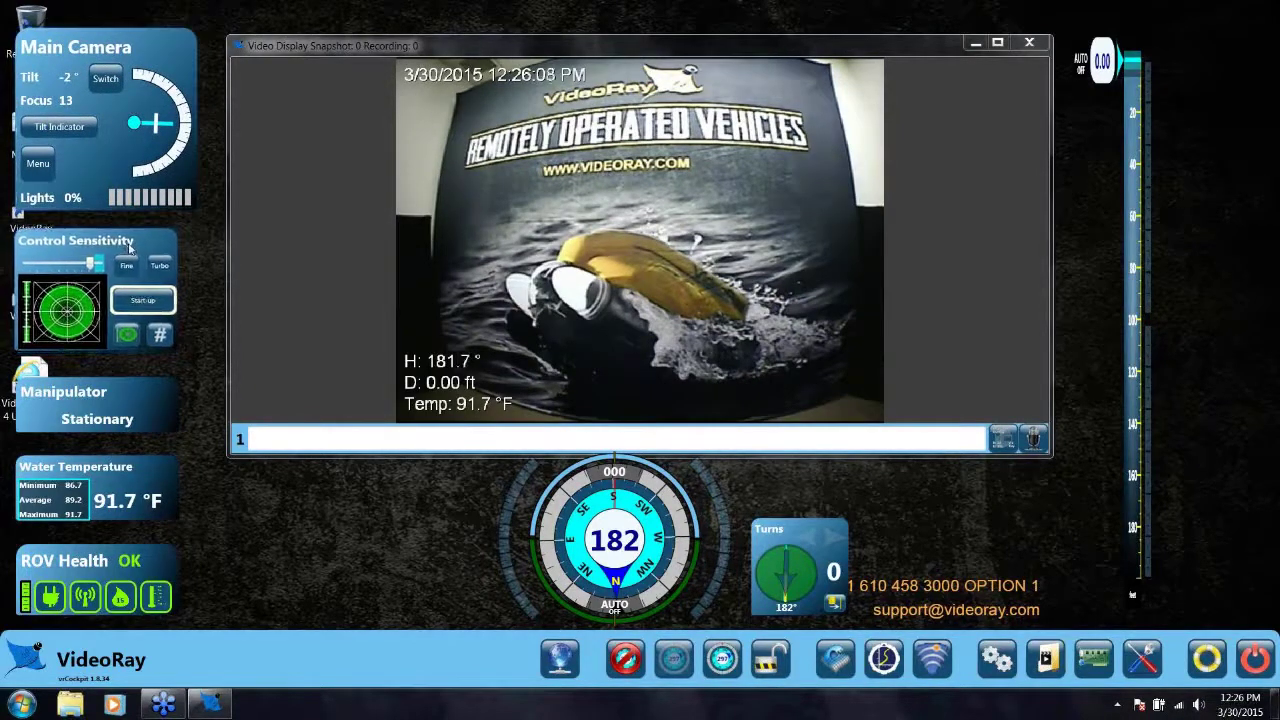
pyautogui.moveTo(175, 348); pyautogui.dragTo(184, 360)
pyautogui.moveTo(113, 247); pyautogui.dragTo(117, 244)
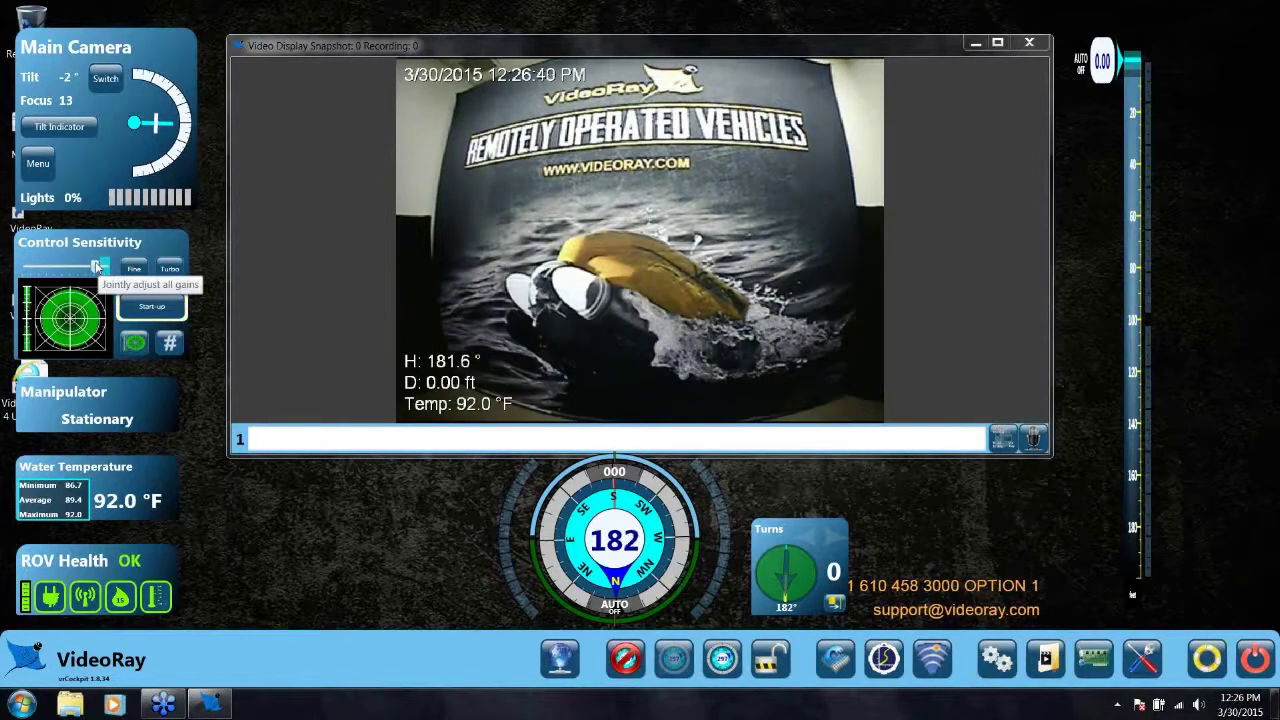
# Step: Try the Turbo sensitivity preset, switch to Fine, and raise the joint control gain to its maximum
pyautogui.click(168, 270)
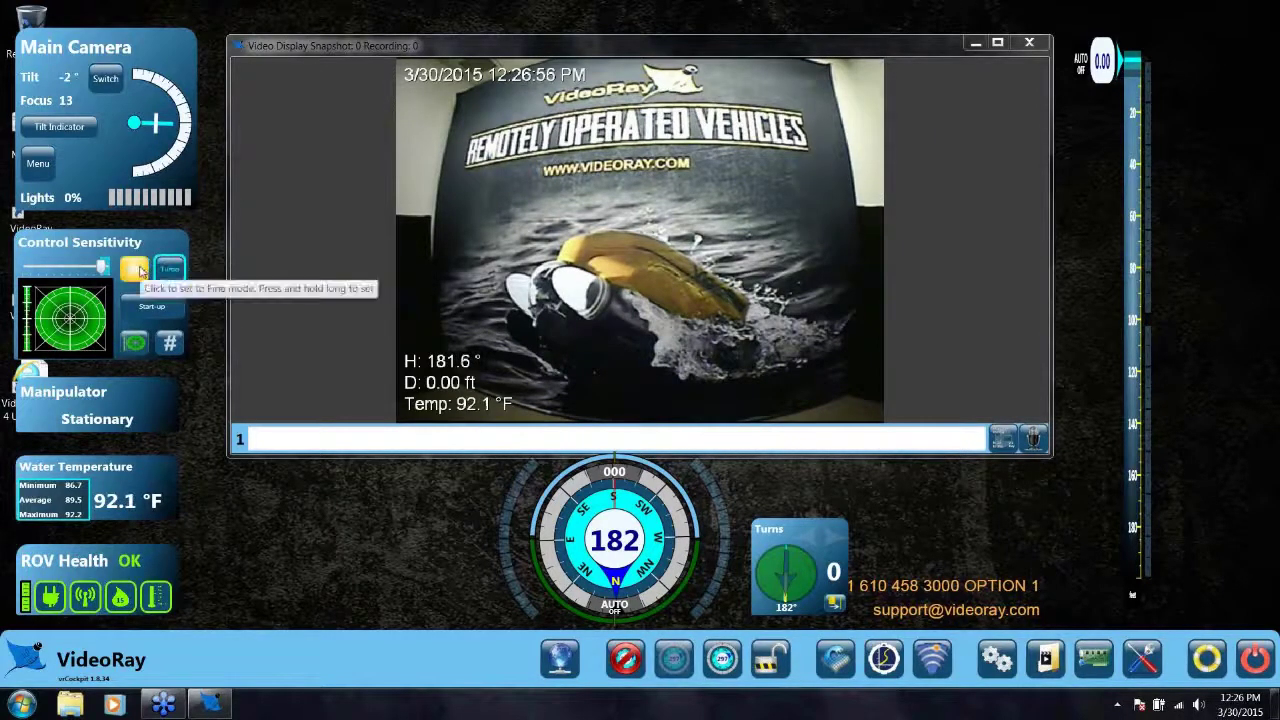
pyautogui.click(137, 270)
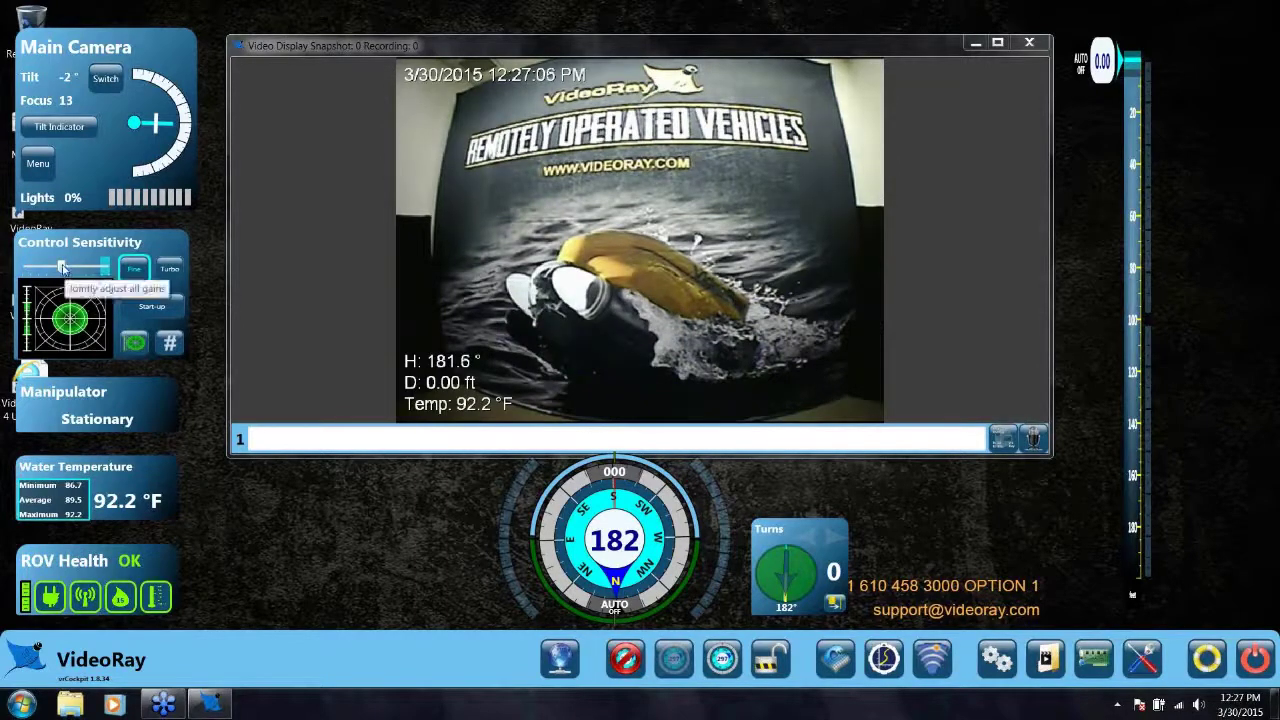
pyautogui.moveTo(62, 268)
pyautogui.mouseDown()
pyautogui.moveTo(86, 269)
pyautogui.moveTo(20, 276)
pyautogui.moveTo(67, 280)
pyautogui.mouseUp()
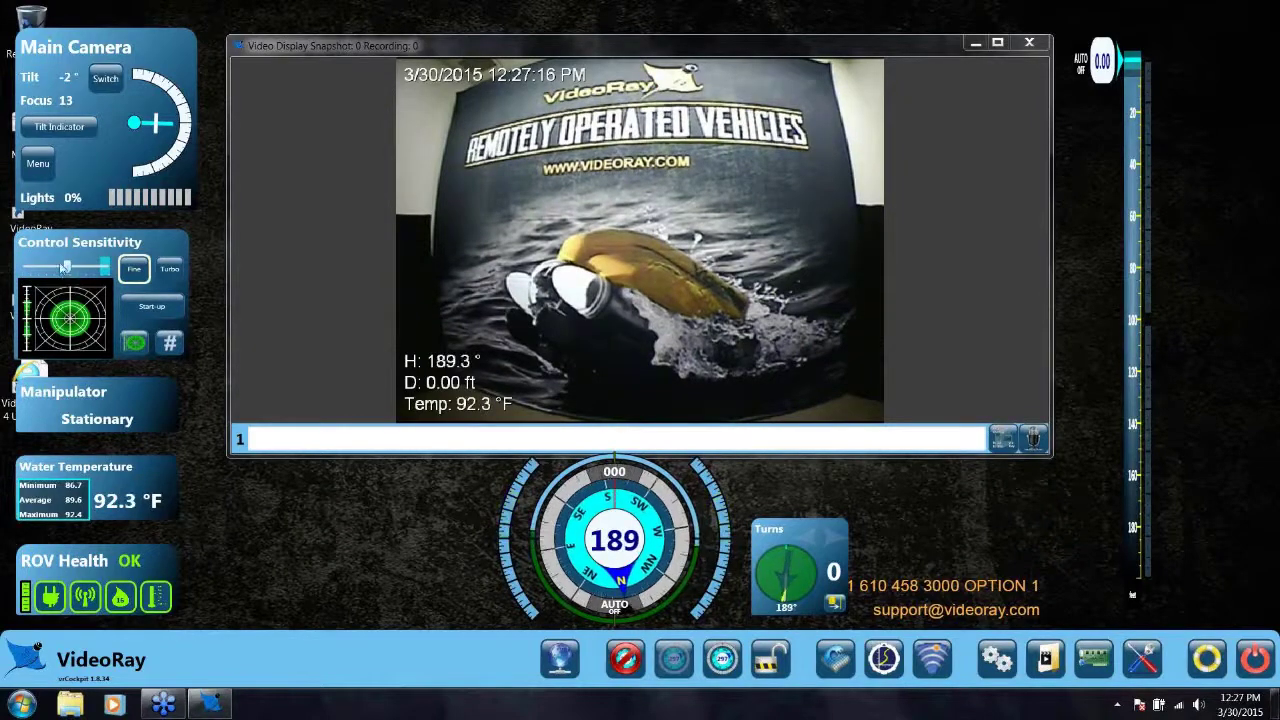
pyautogui.moveTo(67, 280); pyautogui.dragTo(108, 267)
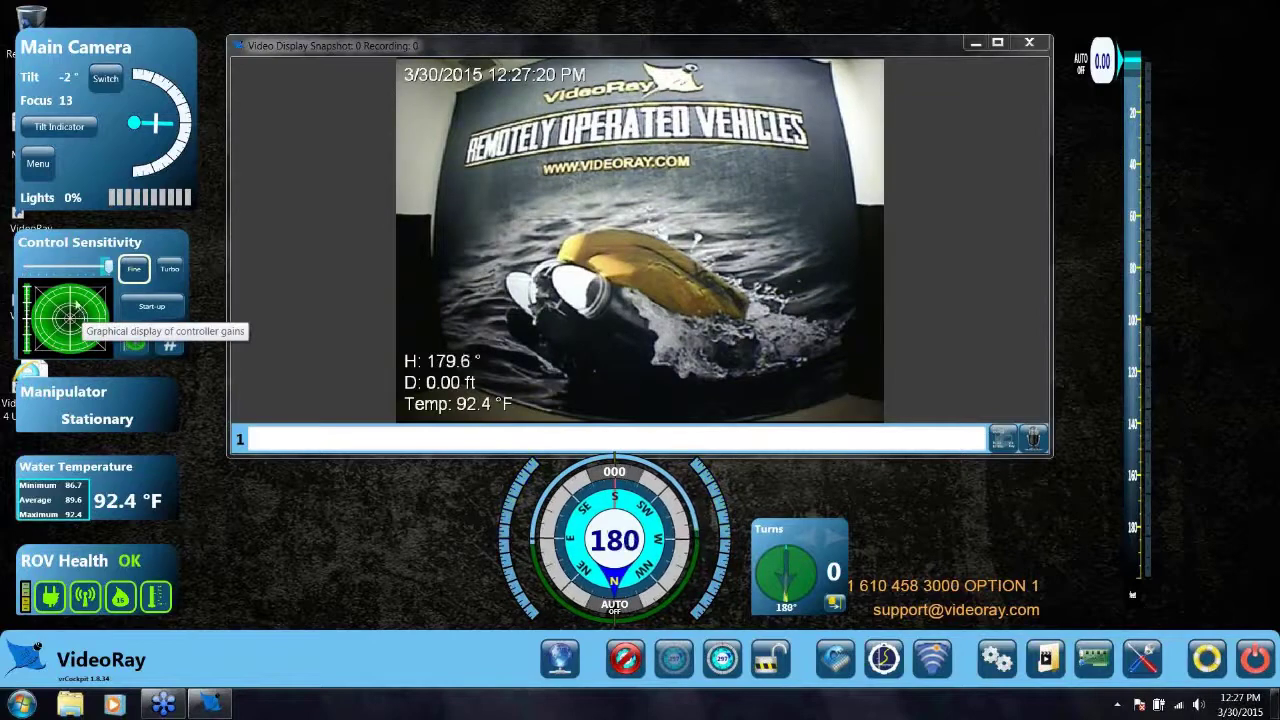
# Step: Try several joint control gain levels, reset to the Fine preset, and raise the gain slightly to 58
pyautogui.moveTo(107, 268); pyautogui.dragTo(104, 269)
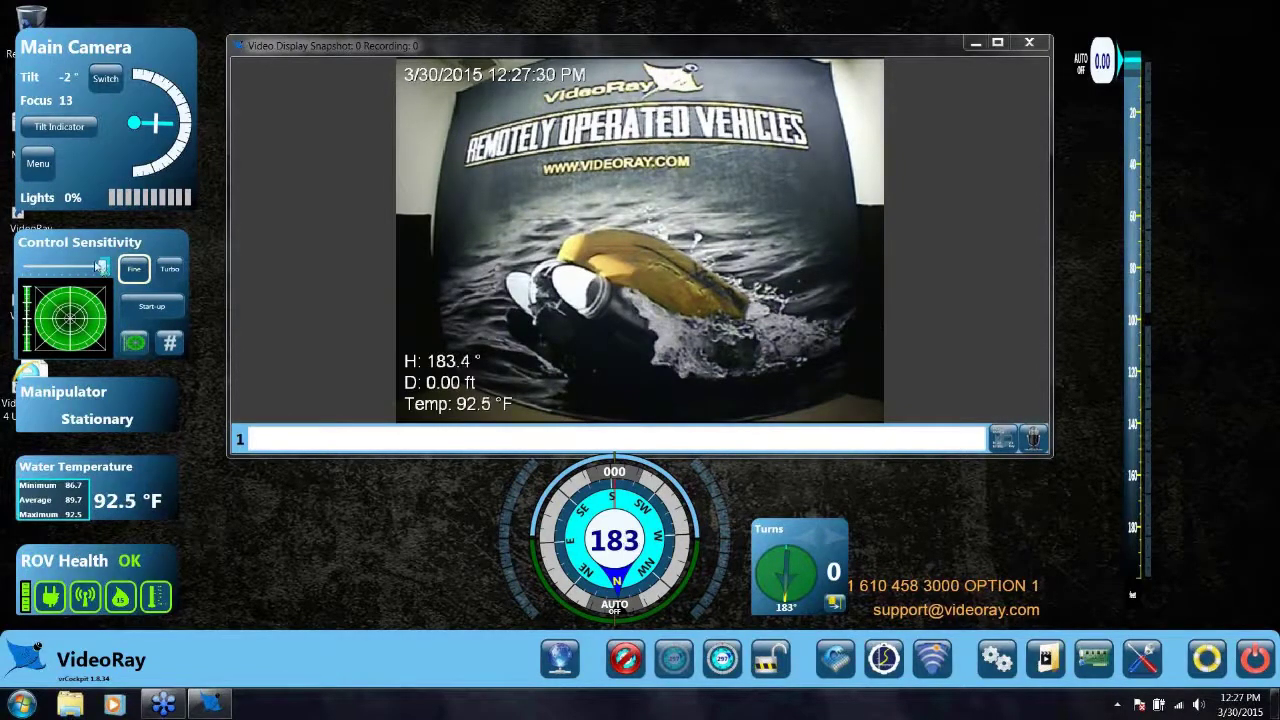
pyautogui.moveTo(104, 266); pyautogui.dragTo(69, 270)
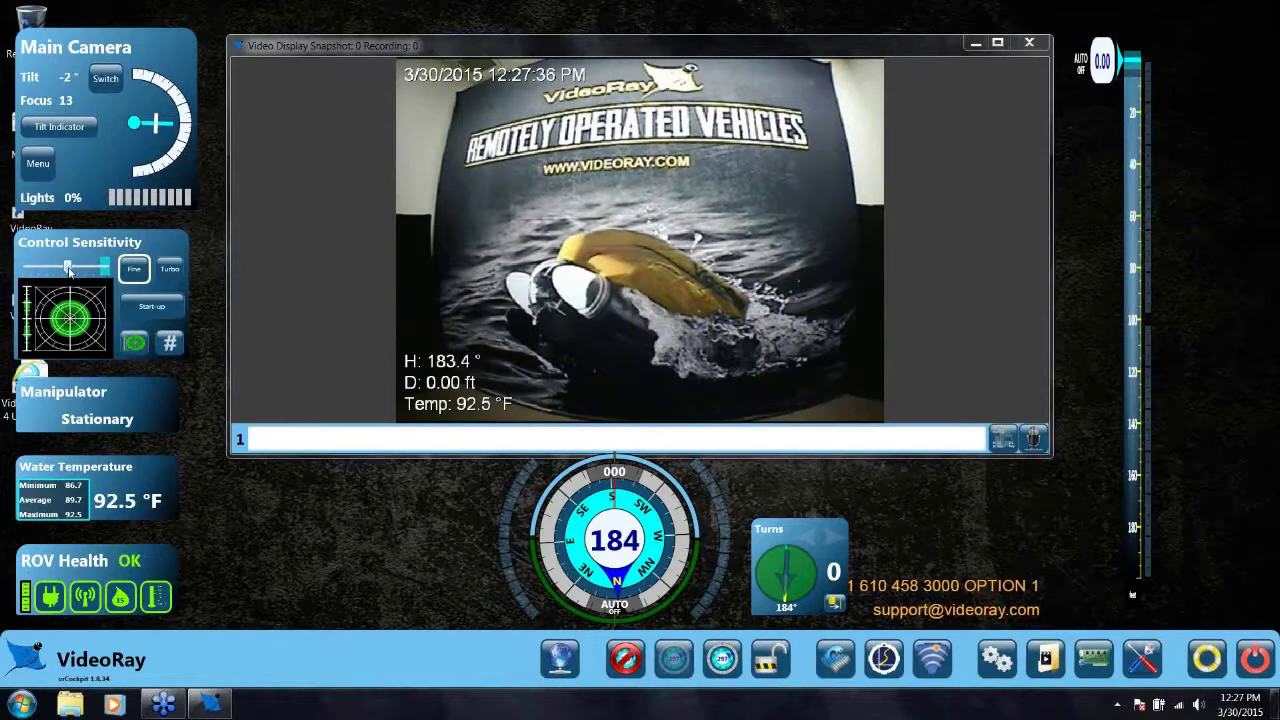
pyautogui.moveTo(69, 270); pyautogui.dragTo(102, 267)
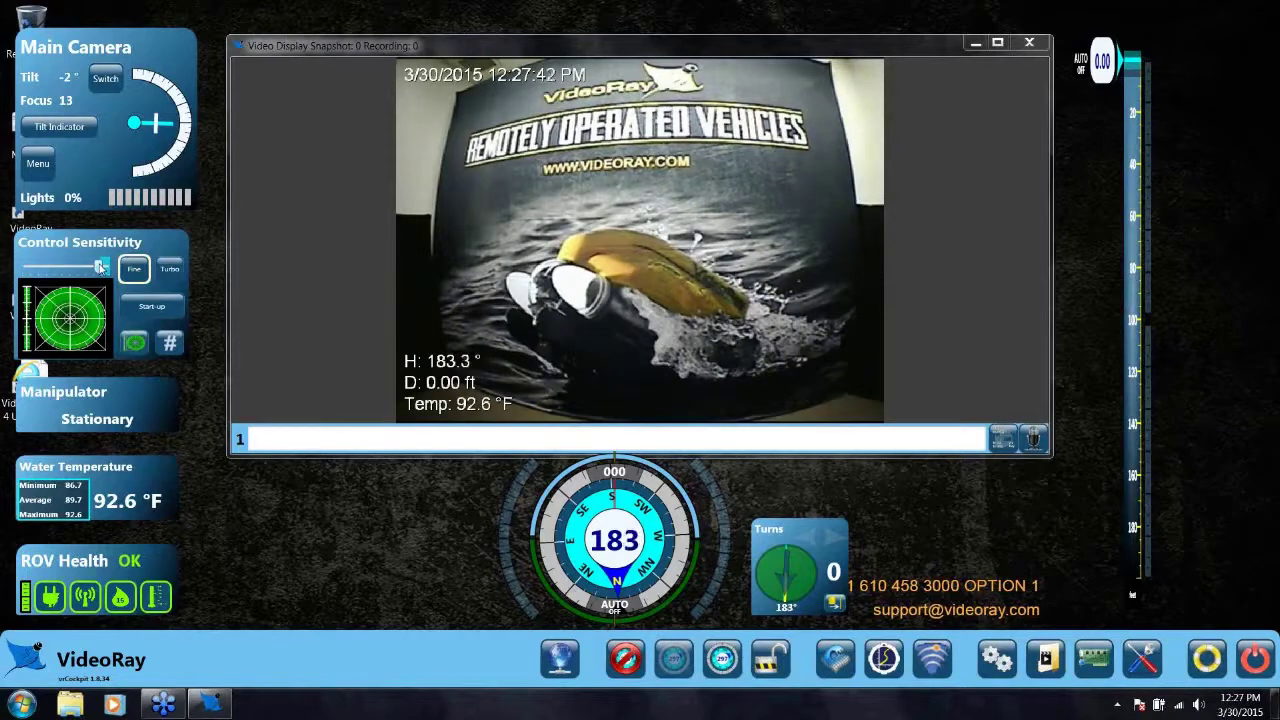
pyautogui.click(135, 269)
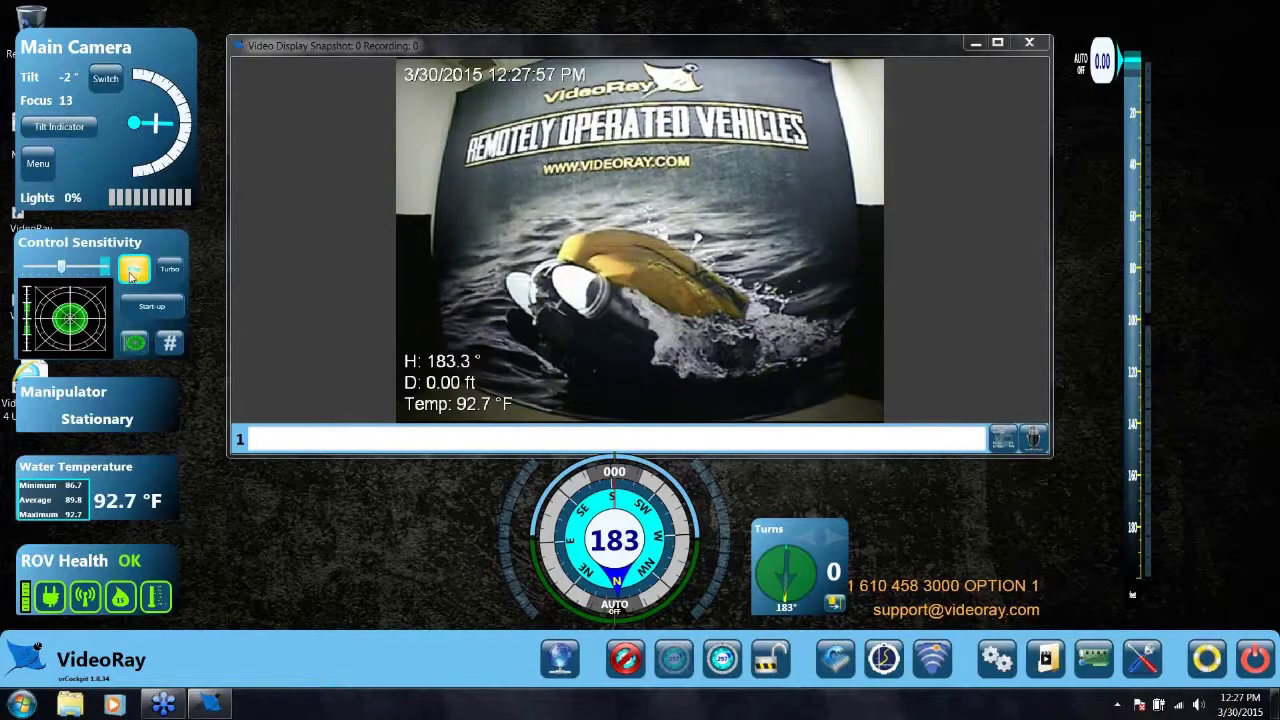
pyautogui.moveTo(63, 268); pyautogui.dragTo(70, 272)
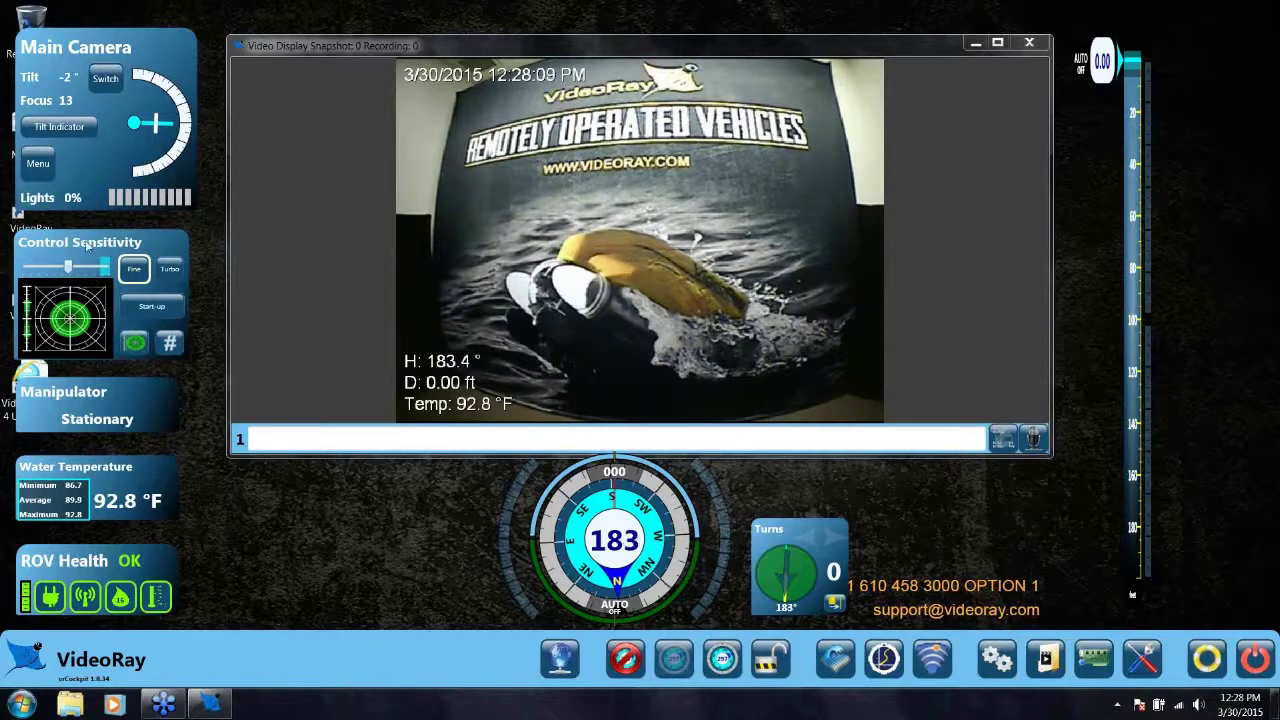
# Step: View the control gains as numbers for surge, yaw, up and down, and return to the graphical display
pyautogui.click(170, 343)
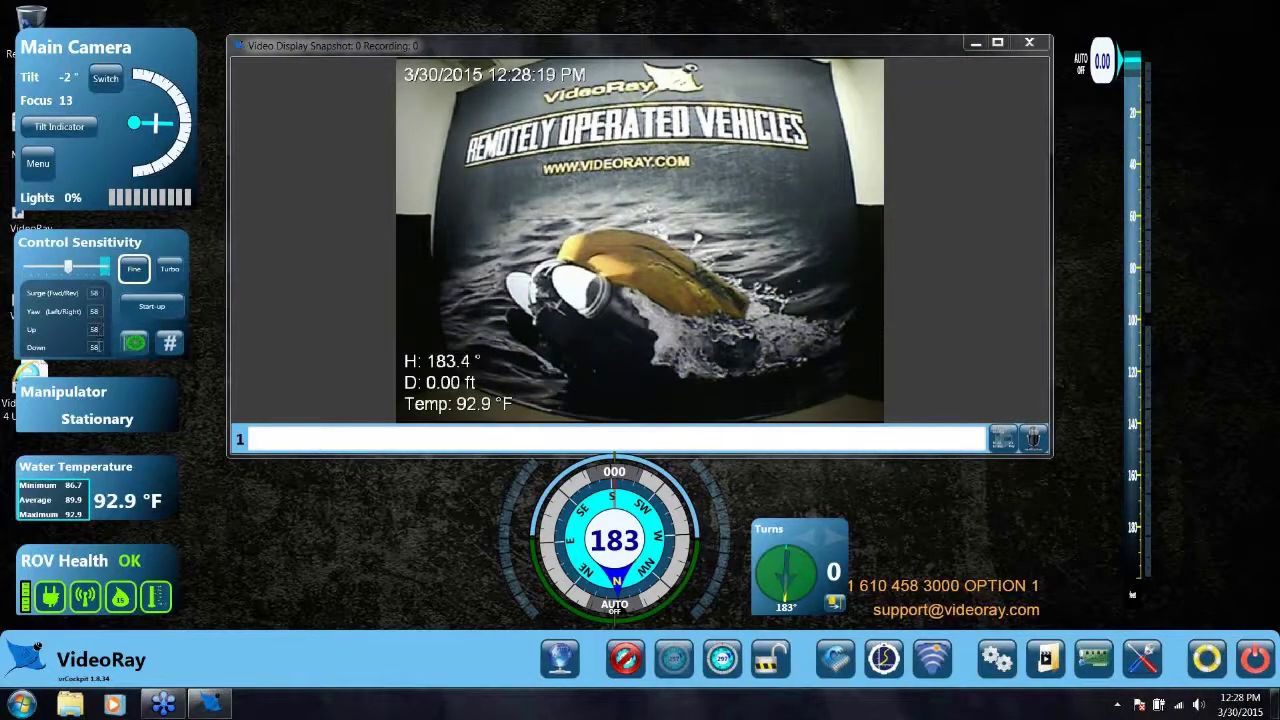
pyautogui.click(168, 343)
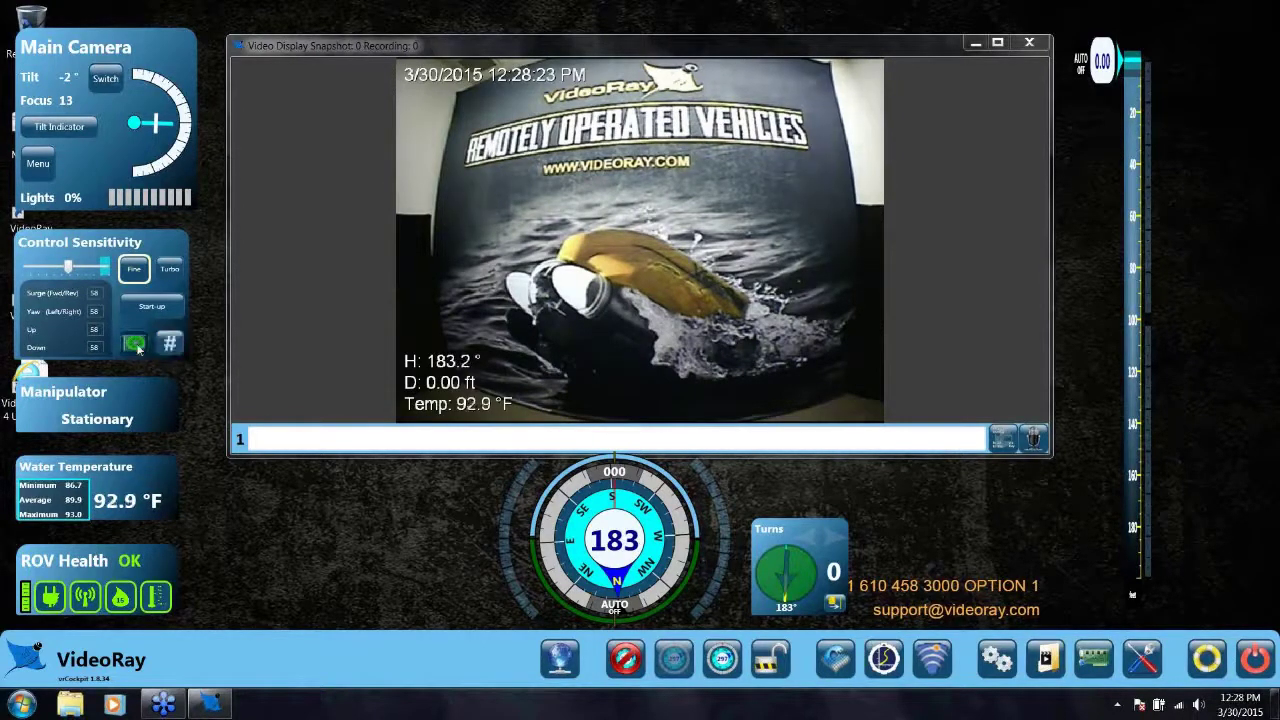
pyautogui.click(135, 344)
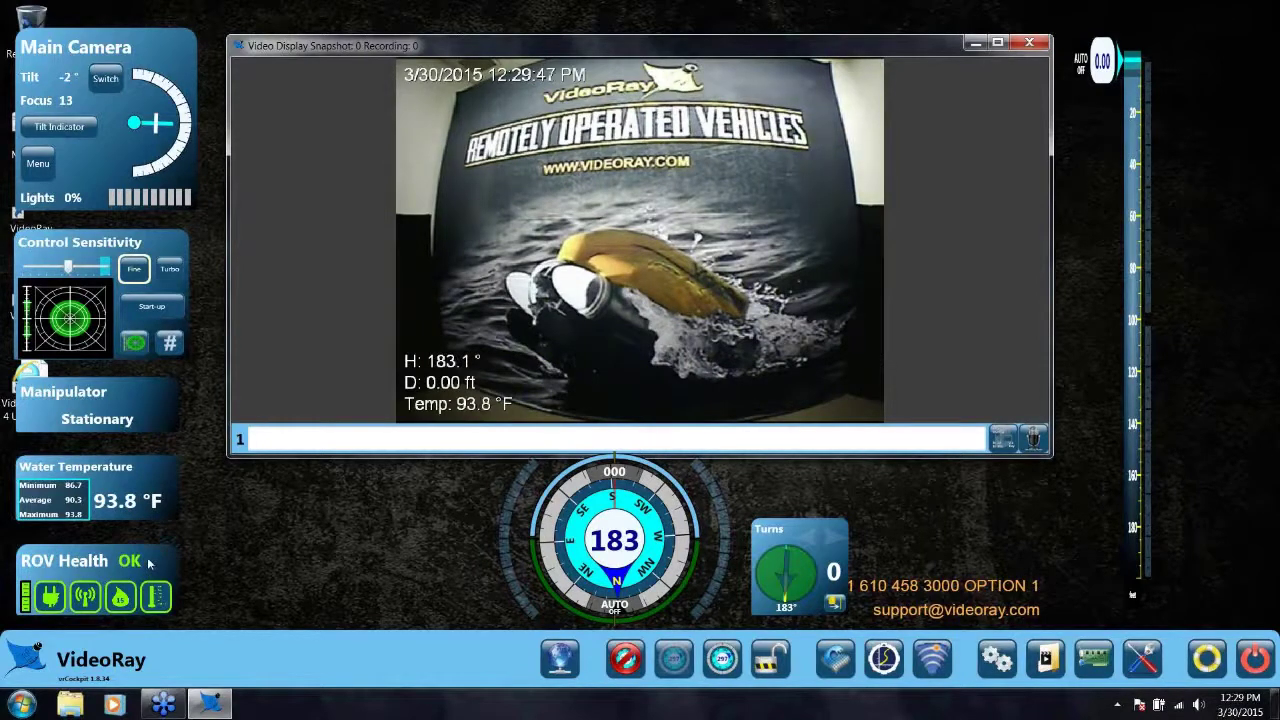
# Step: Nudge the ROV Health panel slightly upward and move the compass closer to it, keeping it below the video display
pyautogui.moveTo(149, 564); pyautogui.dragTo(148, 559)
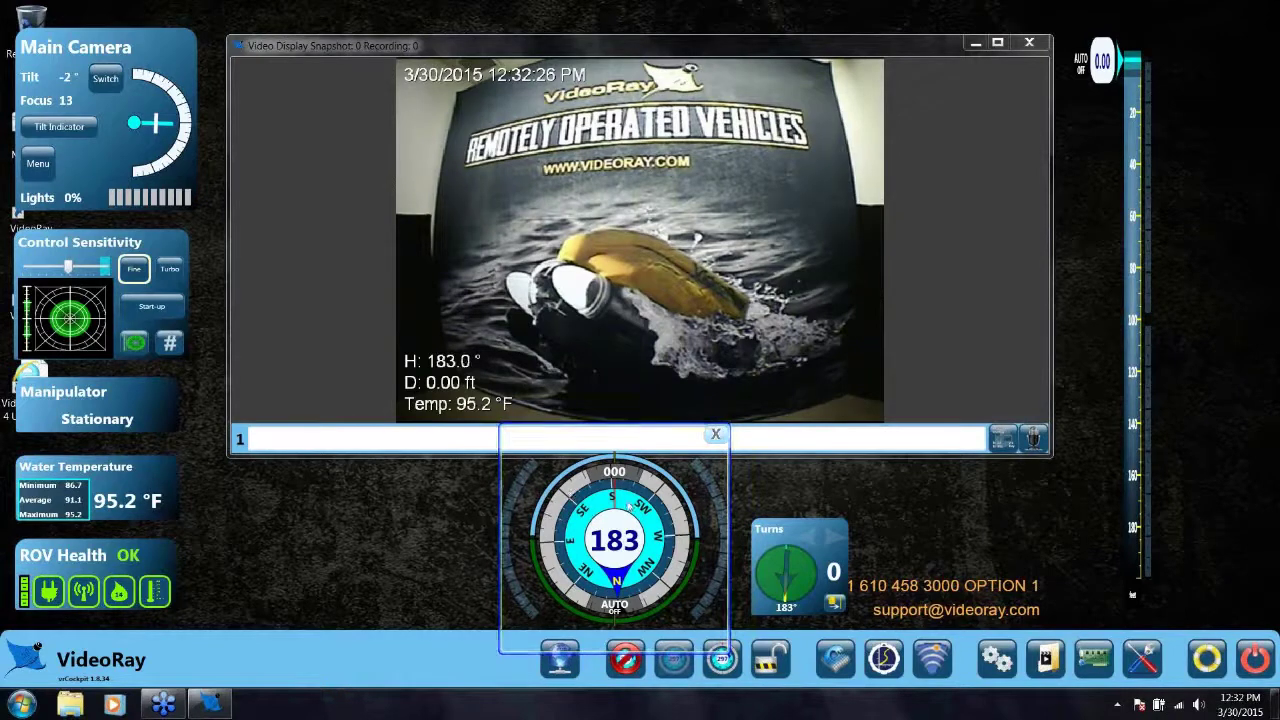
pyautogui.moveTo(638, 506); pyautogui.dragTo(494, 511)
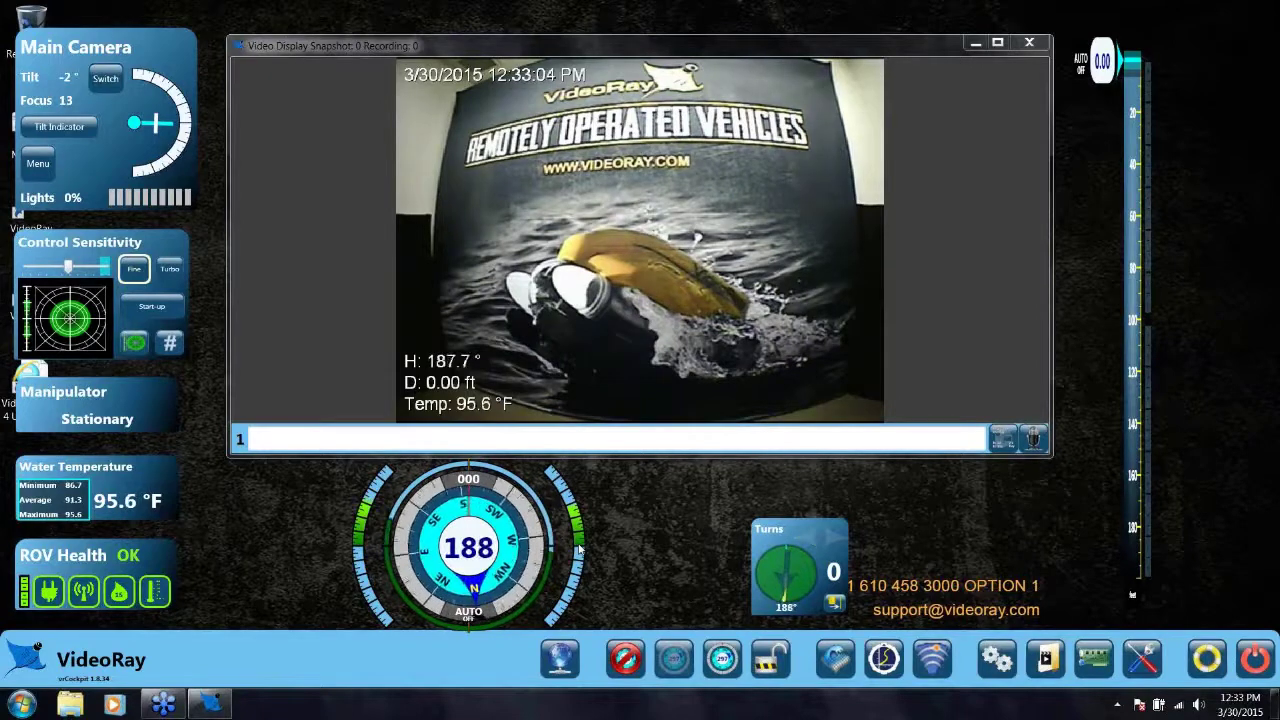
pyautogui.moveTo(521, 541)
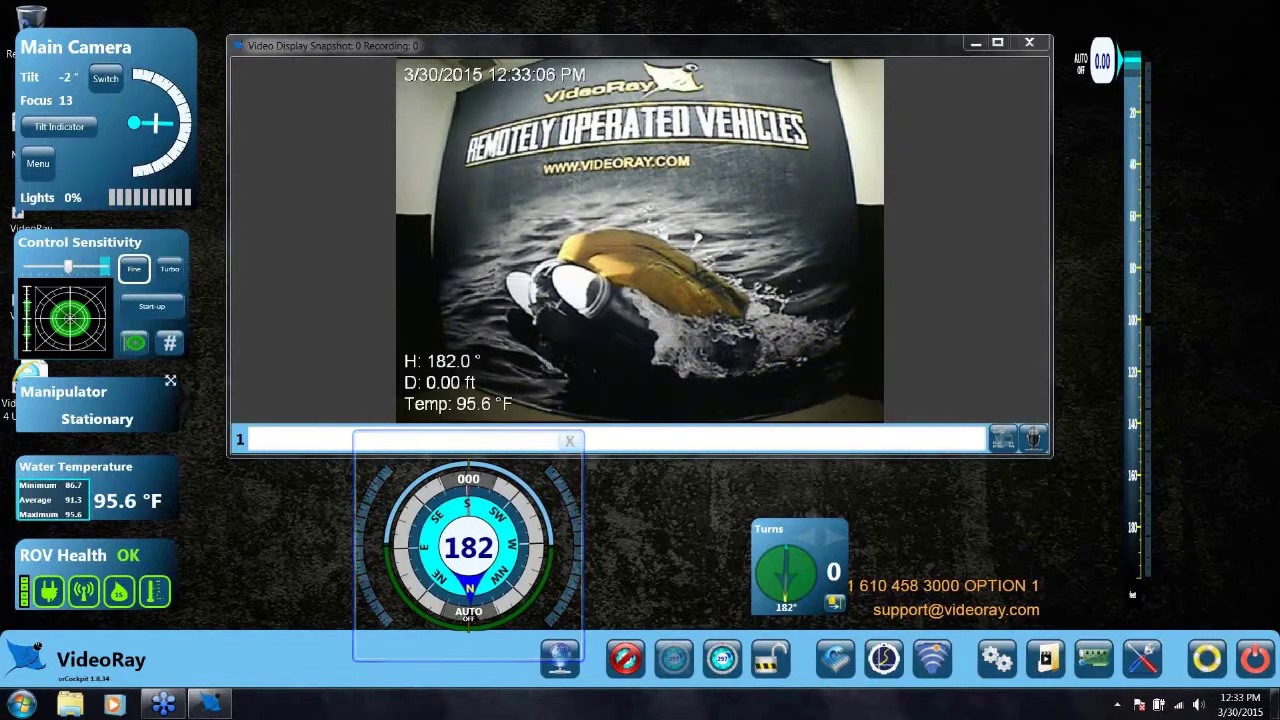
pyautogui.moveTo(368, 520)
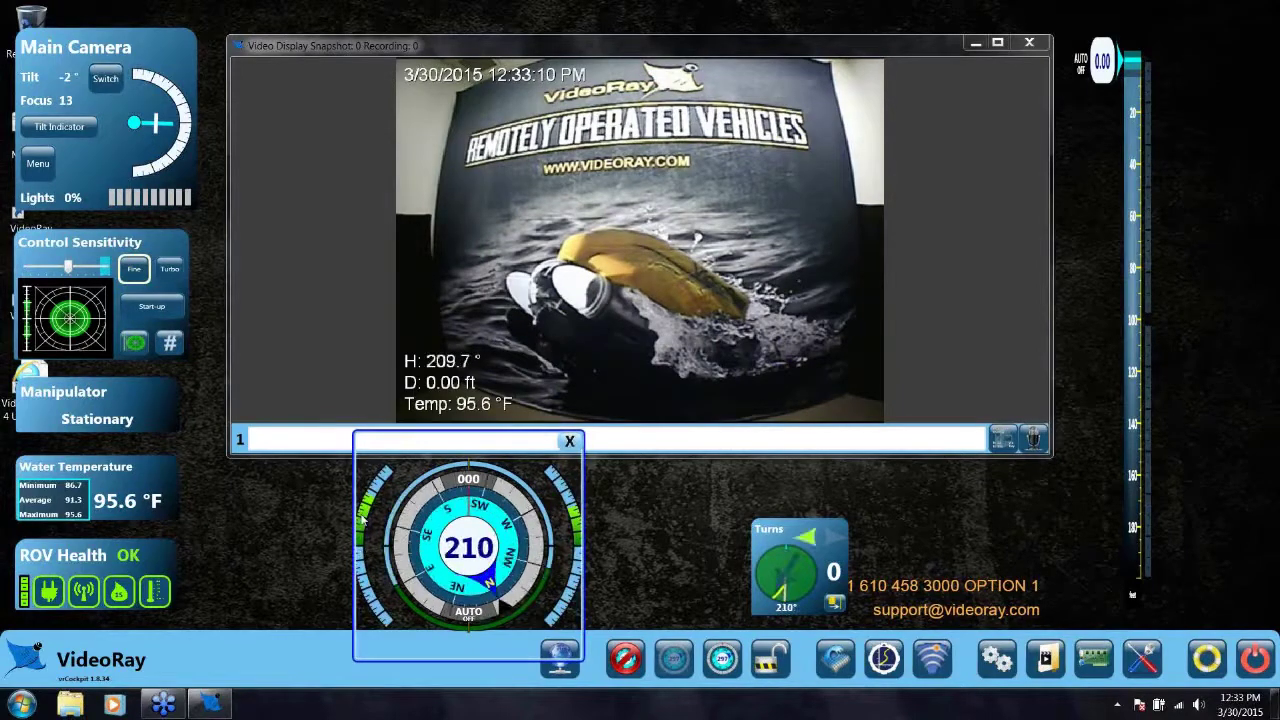
# Step: Switch the control sensitivity to the Turbo preset and toggle the compass's auto-heading on and off again
pyautogui.click(169, 269)
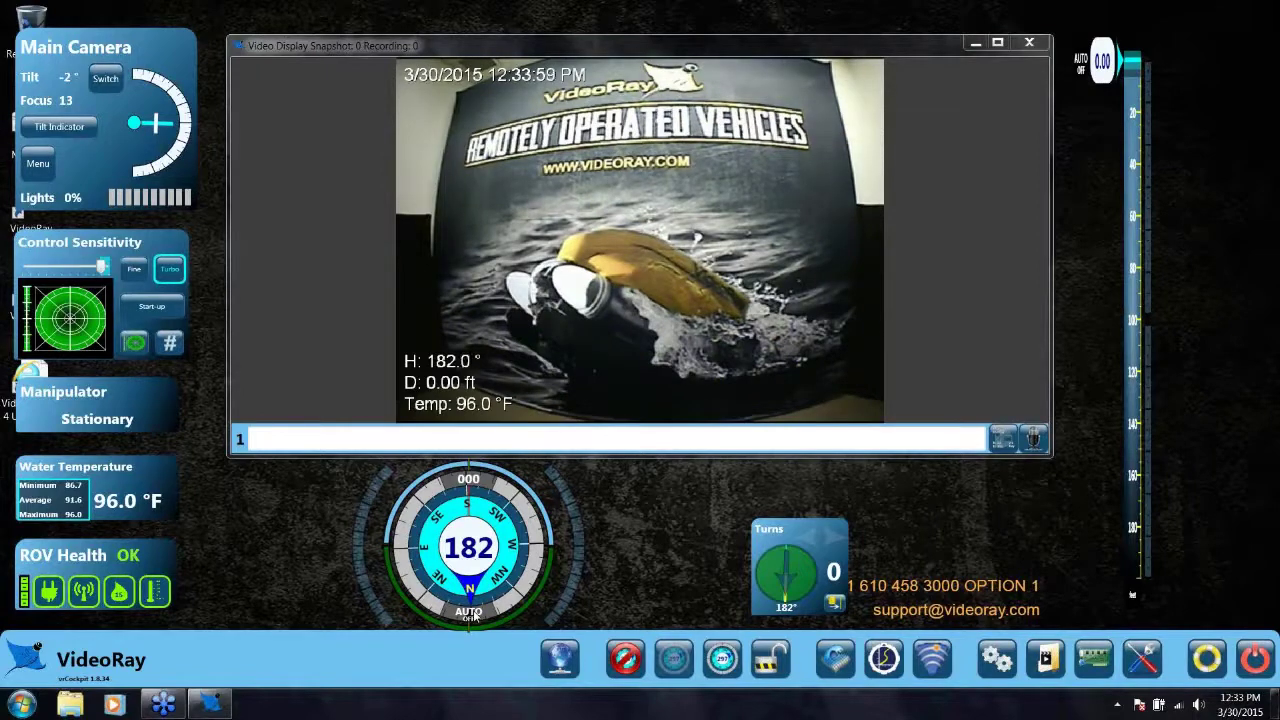
pyautogui.click(478, 616)
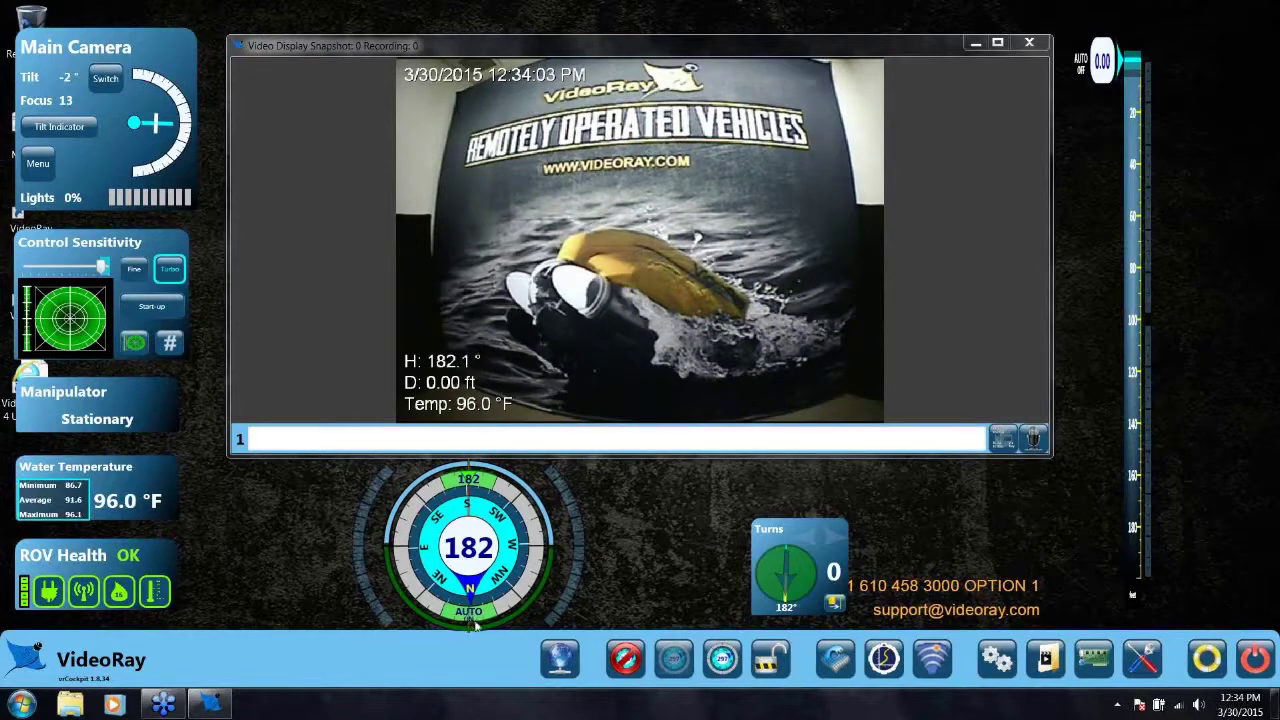
pyautogui.click(479, 616)
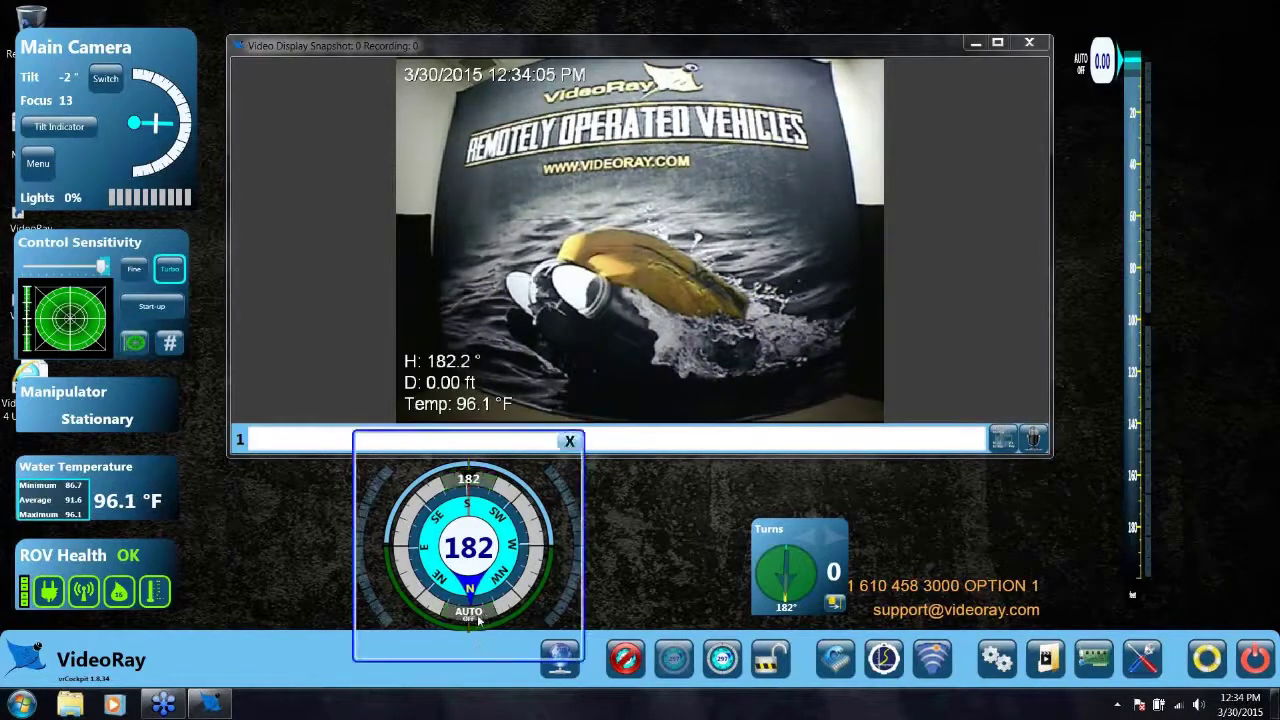
pyautogui.click(480, 616)
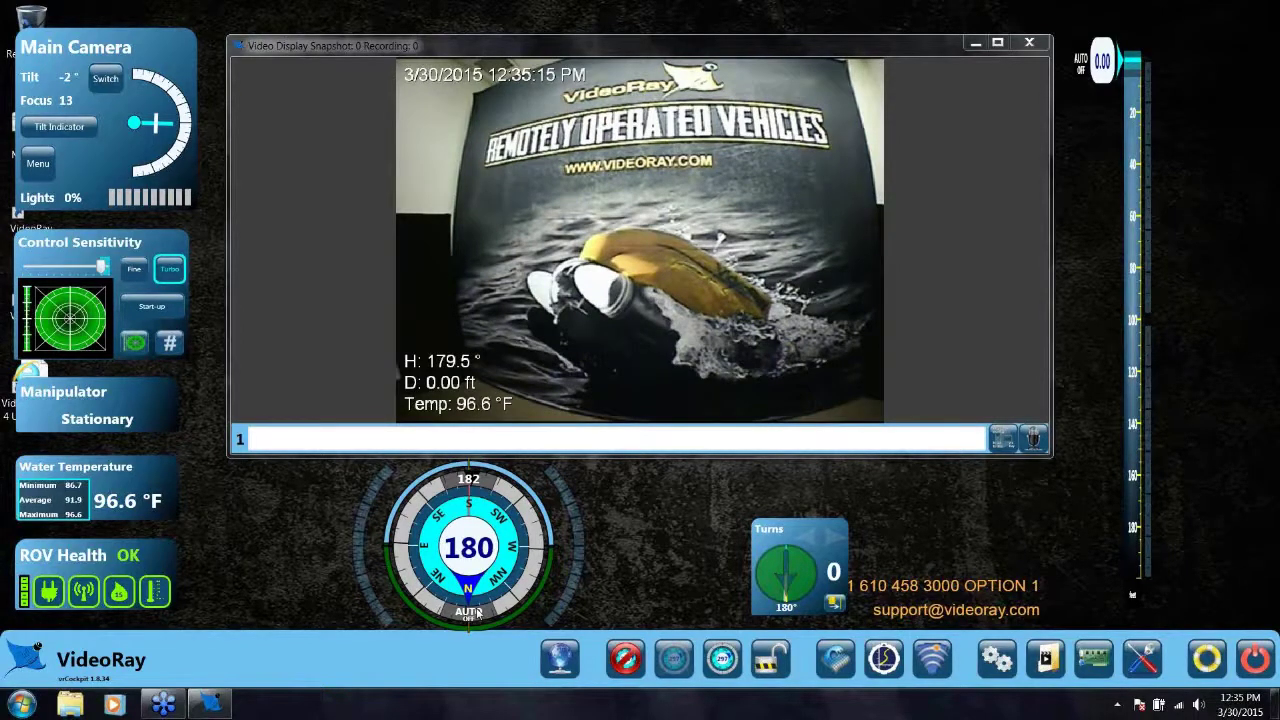
# Step: Move the Turns panel beside the compass, just below the video display, and fine-tune its position
pyautogui.moveTo(406, 659)
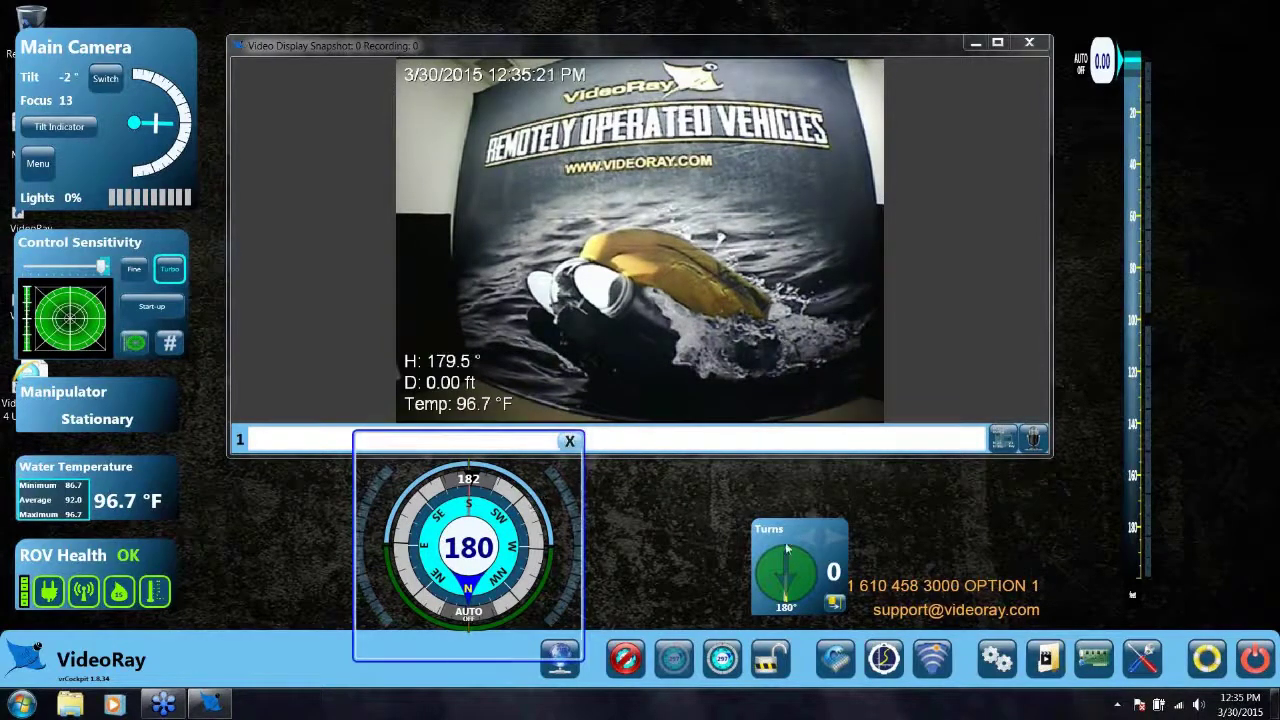
pyautogui.moveTo(785, 530); pyautogui.dragTo(690, 493)
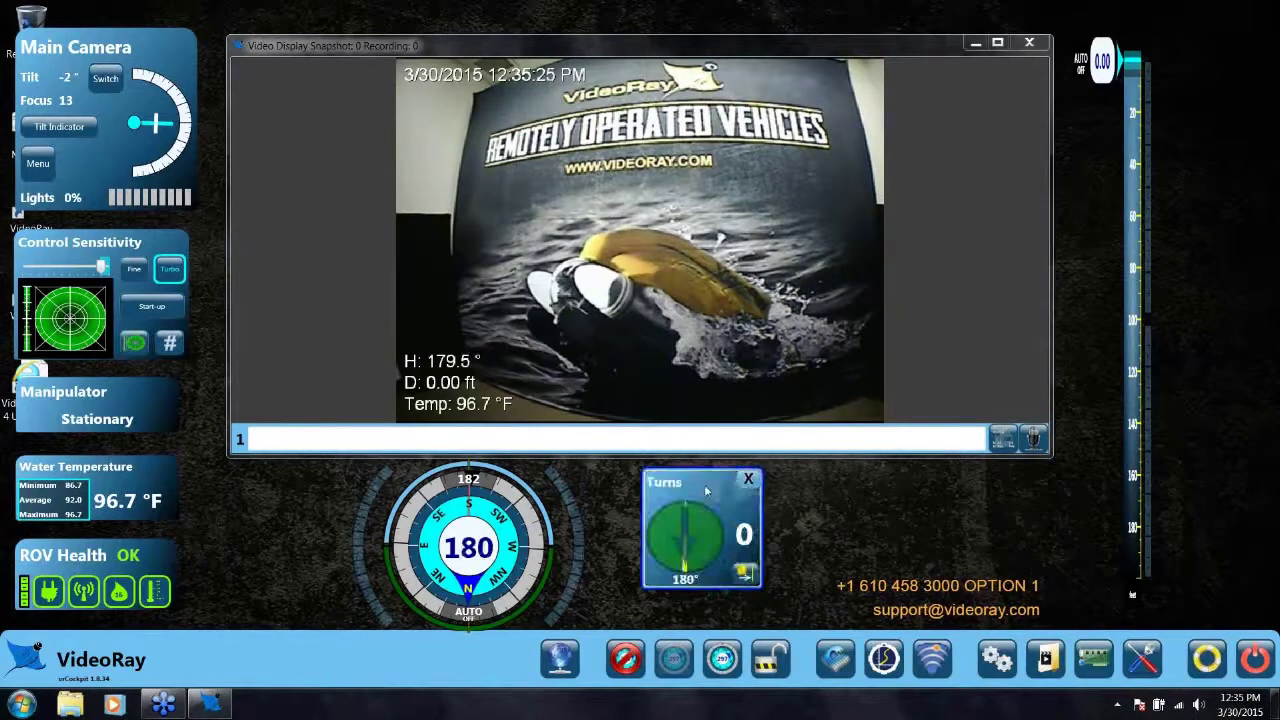
pyautogui.moveTo(706, 483); pyautogui.dragTo(713, 502)
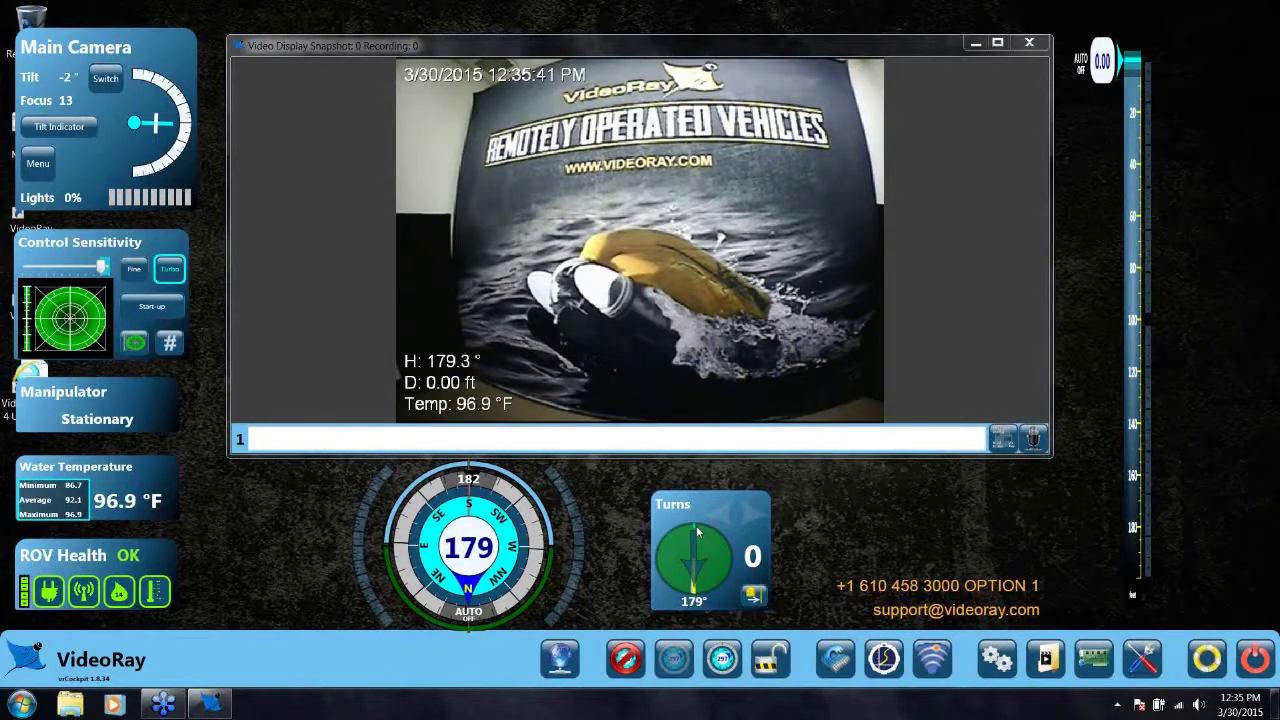
pyautogui.moveTo(672, 531)
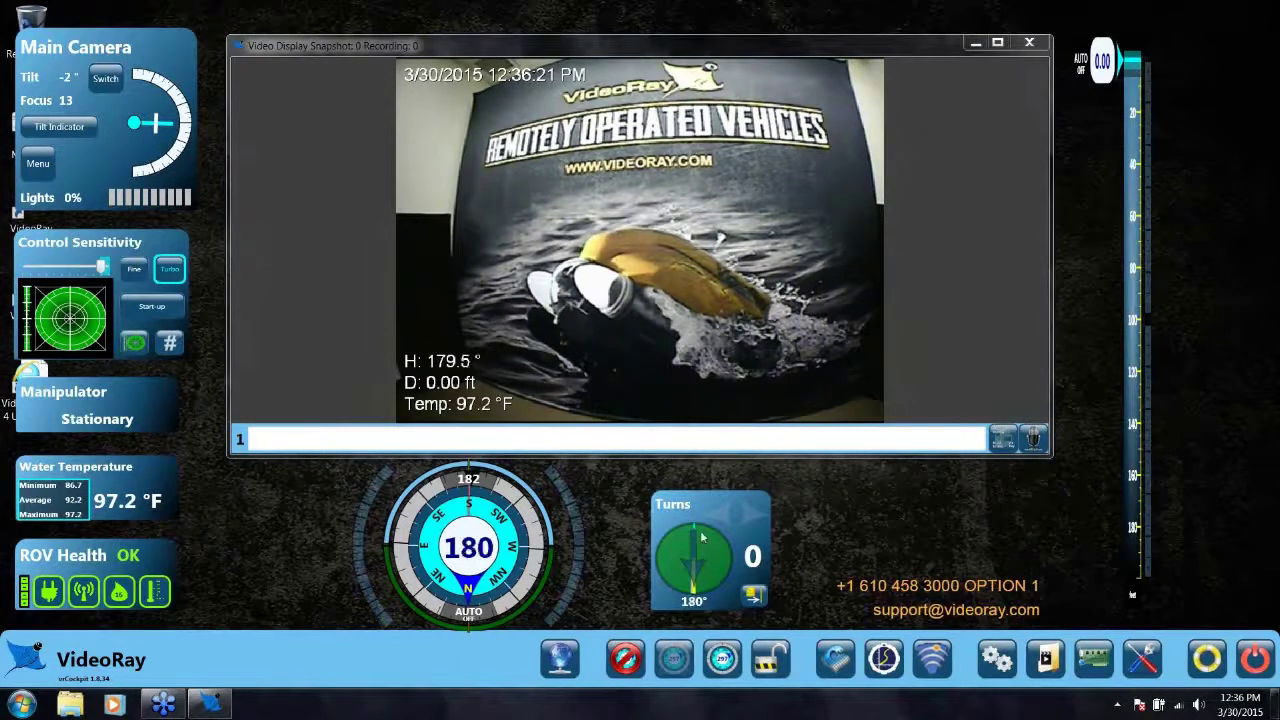
pyautogui.moveTo(702, 508); pyautogui.dragTo(688, 503)
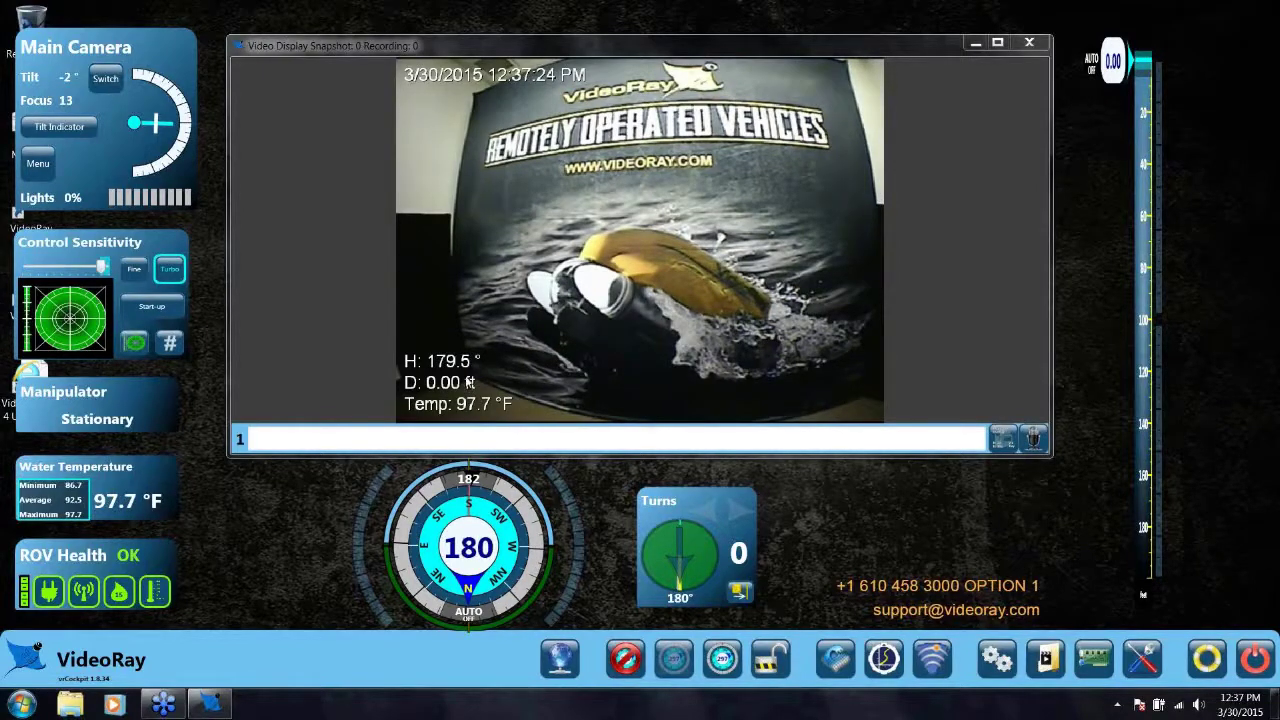
# Step: Engage auto-depth at about 60 ft on the depth gauge and raise its target depth to about 40 ft
pyautogui.moveTo(1152, 282)
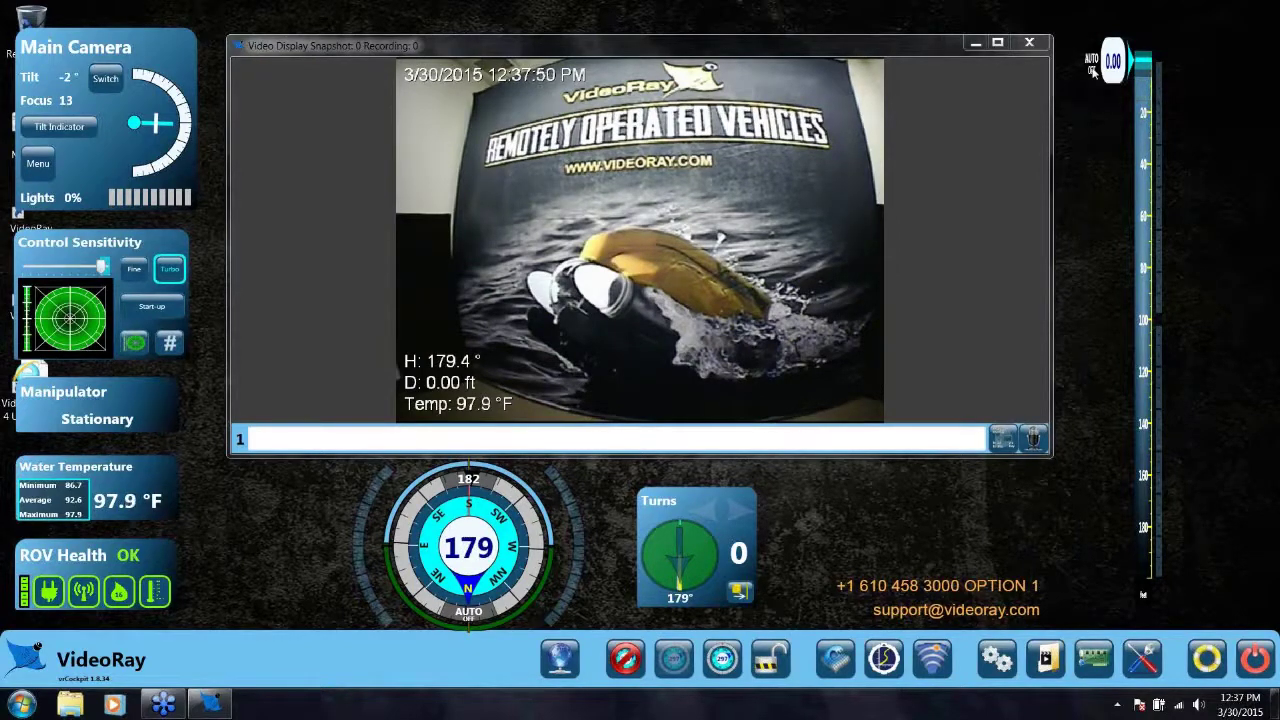
pyautogui.moveTo(1093, 70); pyautogui.dragTo(1096, 228)
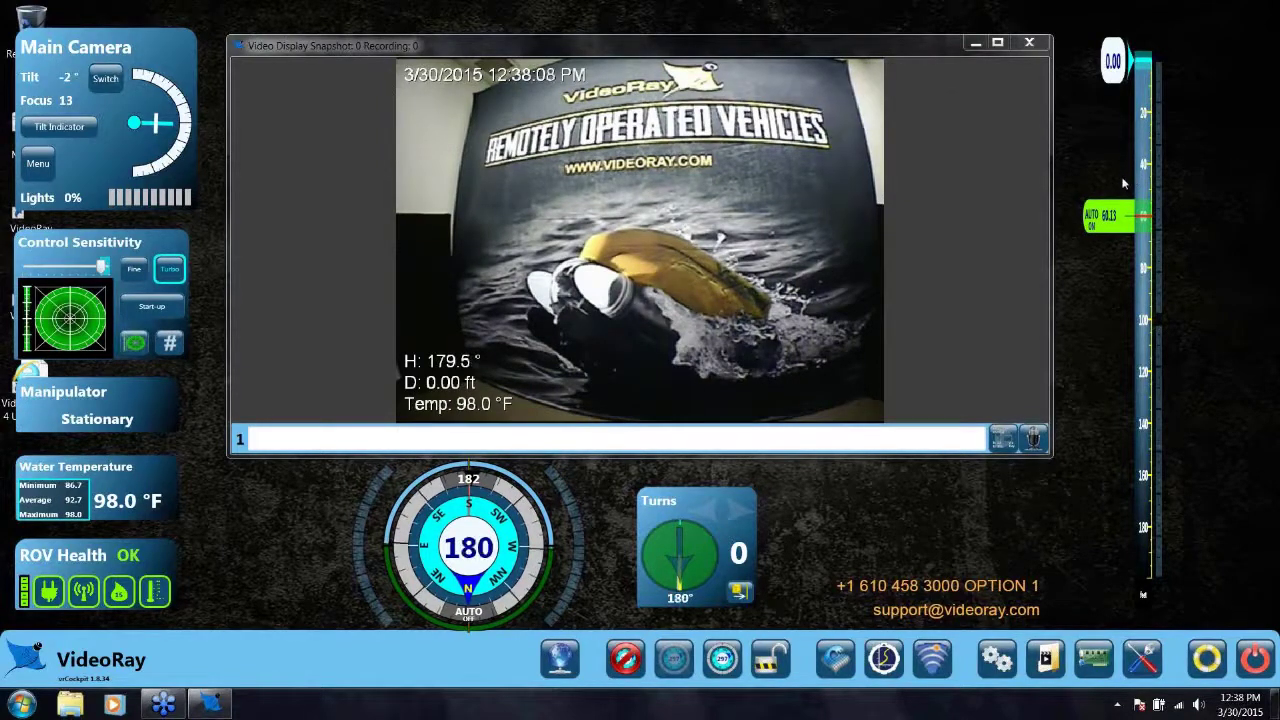
pyautogui.click(1097, 224)
pyautogui.moveTo(1096, 226); pyautogui.dragTo(1086, 176)
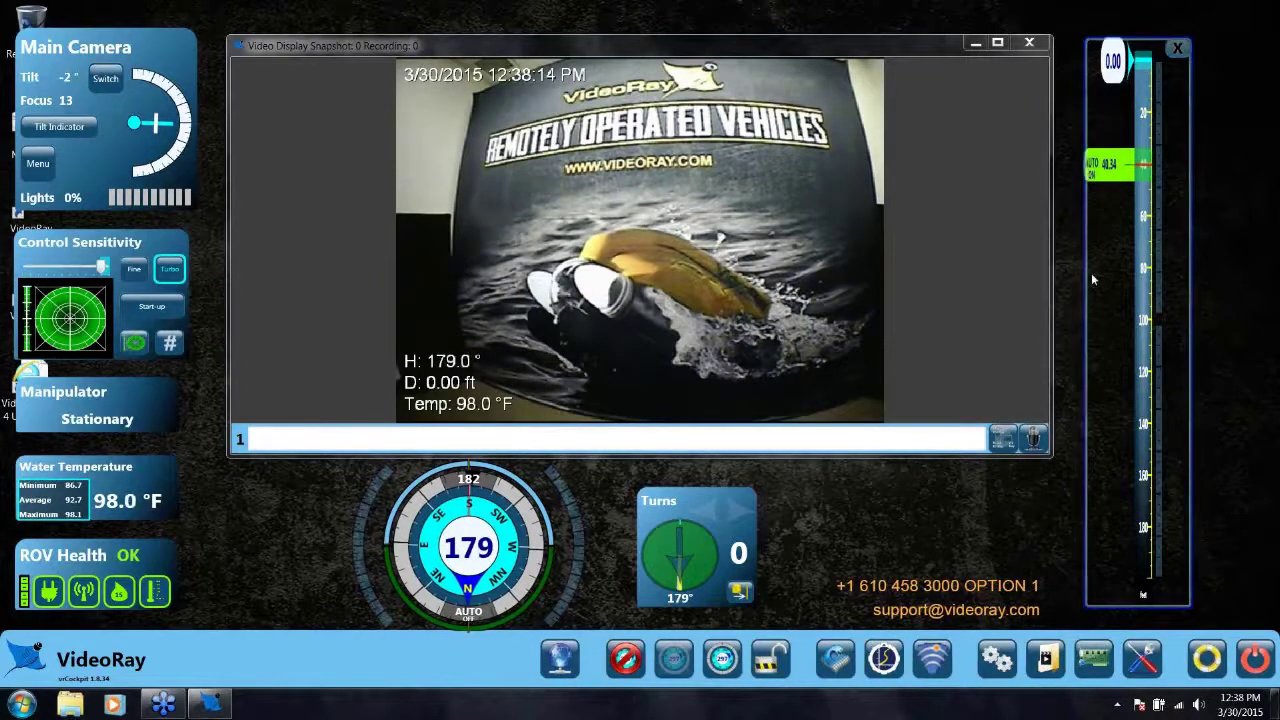
pyautogui.click(1087, 176)
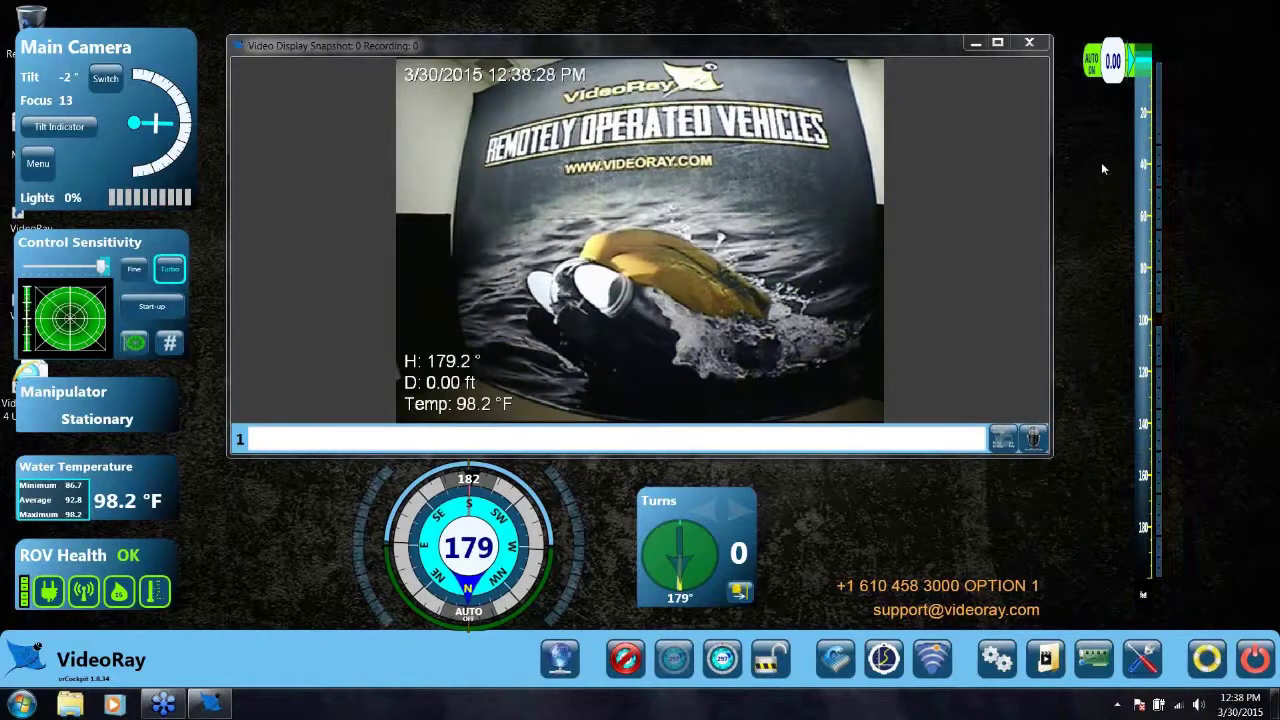
# Step: Toggle auto-depth at the surface depth of 0.00 and leave it switched off
pyautogui.moveTo(1092, 68)
pyautogui.mouseDown()
pyautogui.moveTo(1093, 202)
pyautogui.moveTo(1093, 62)
pyautogui.mouseUp()
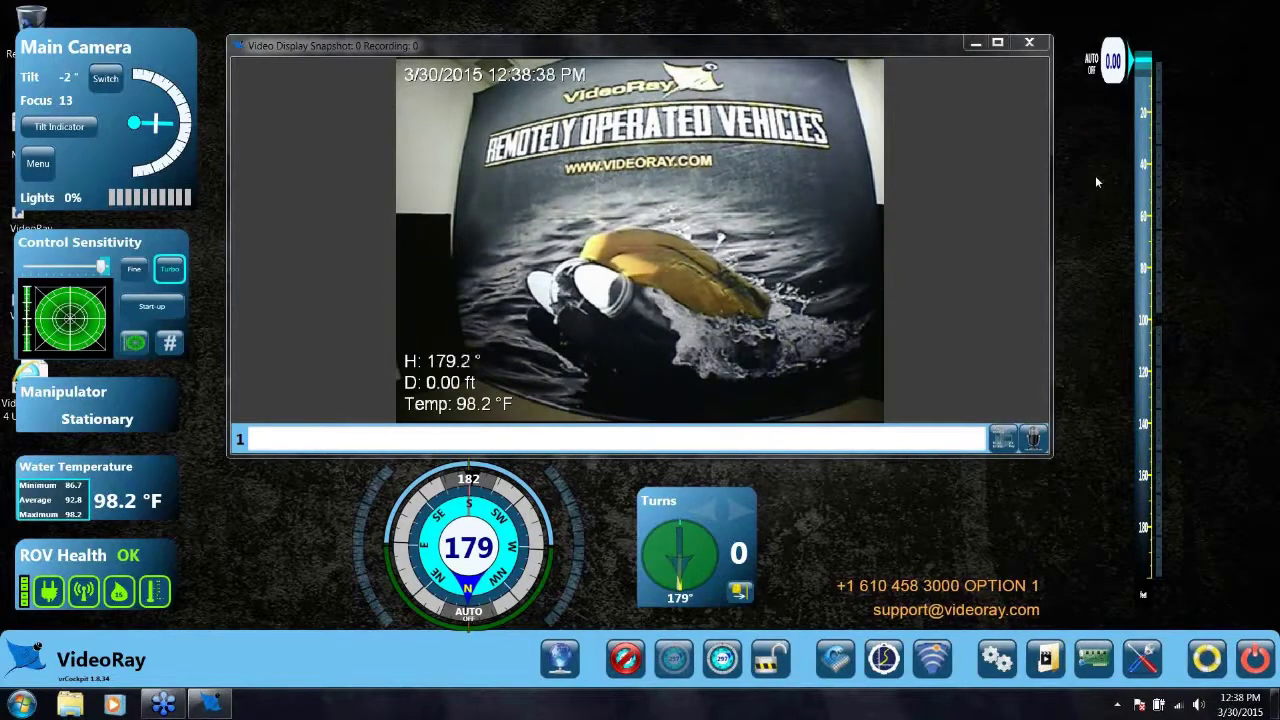
pyautogui.moveTo(1173, 215)
pyautogui.moveTo(1133, 218)
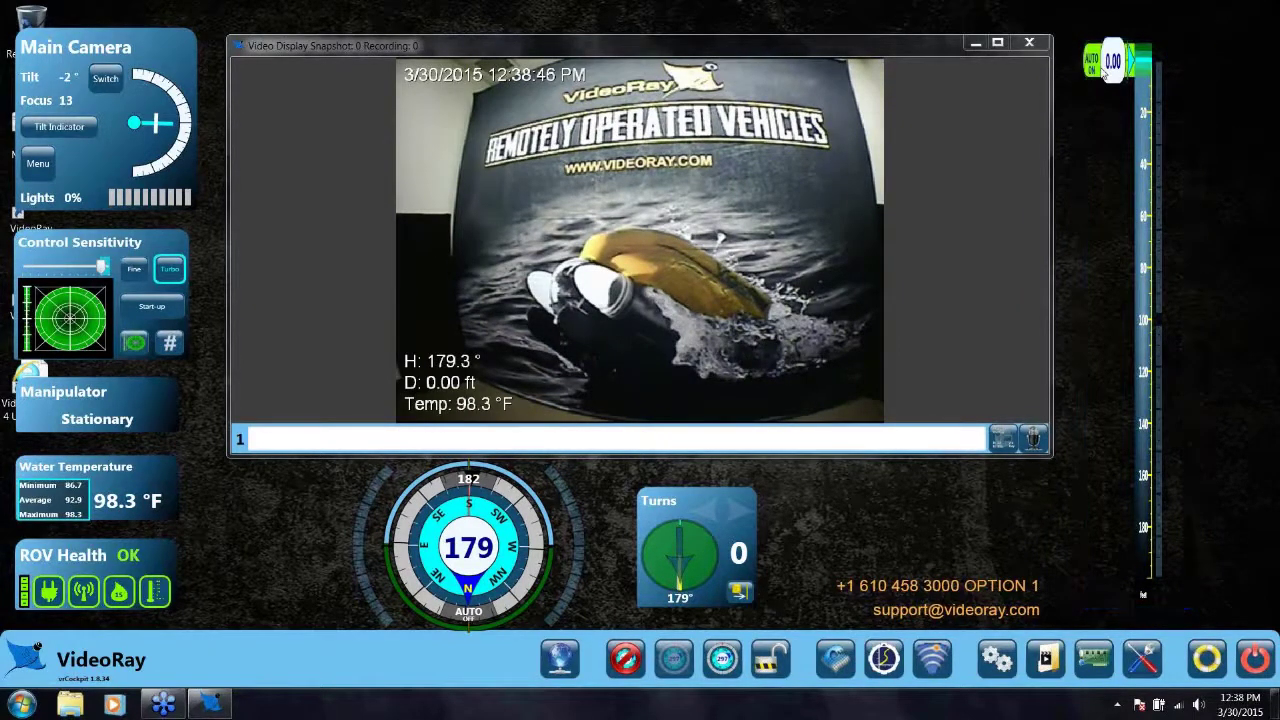
pyautogui.moveTo(1108, 62)
pyautogui.mouseDown()
pyautogui.moveTo(1104, 333)
pyautogui.moveTo(1066, 17)
pyautogui.mouseUp()
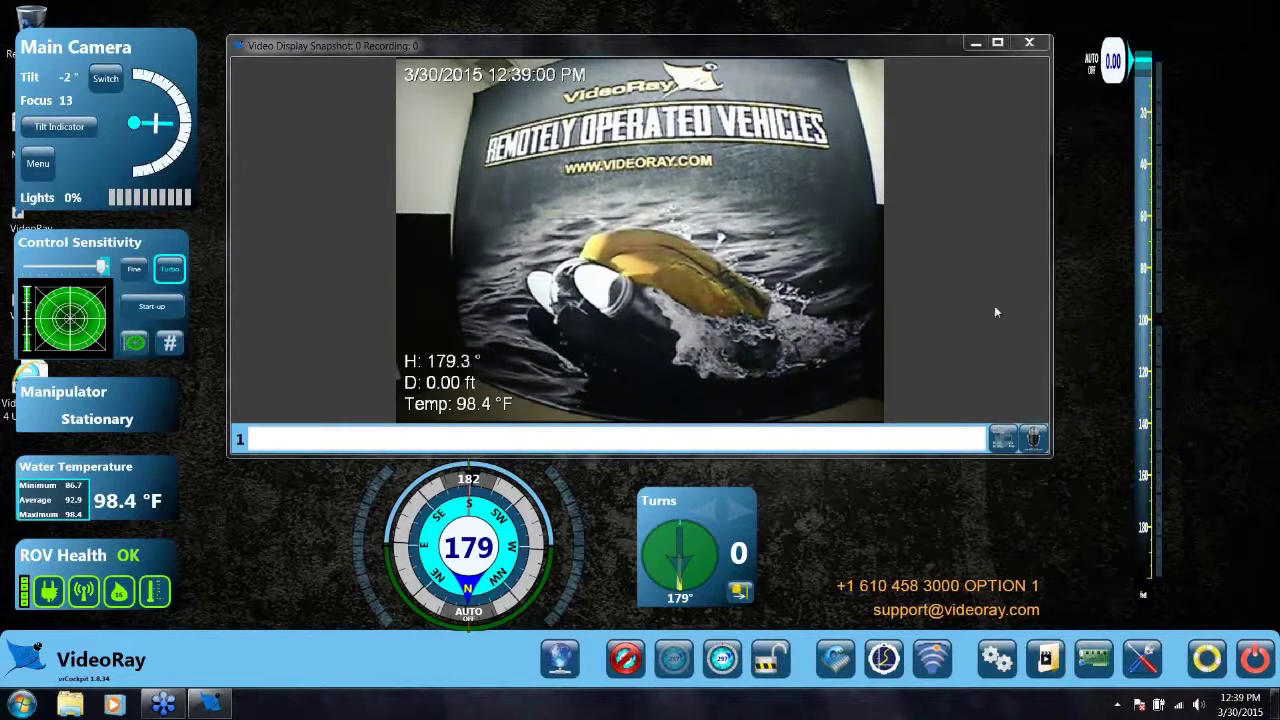
# Step: Shift the video display window slightly and overlay the text "test target 1" on the video
pyautogui.moveTo(718, 44); pyautogui.dragTo(735, 41)
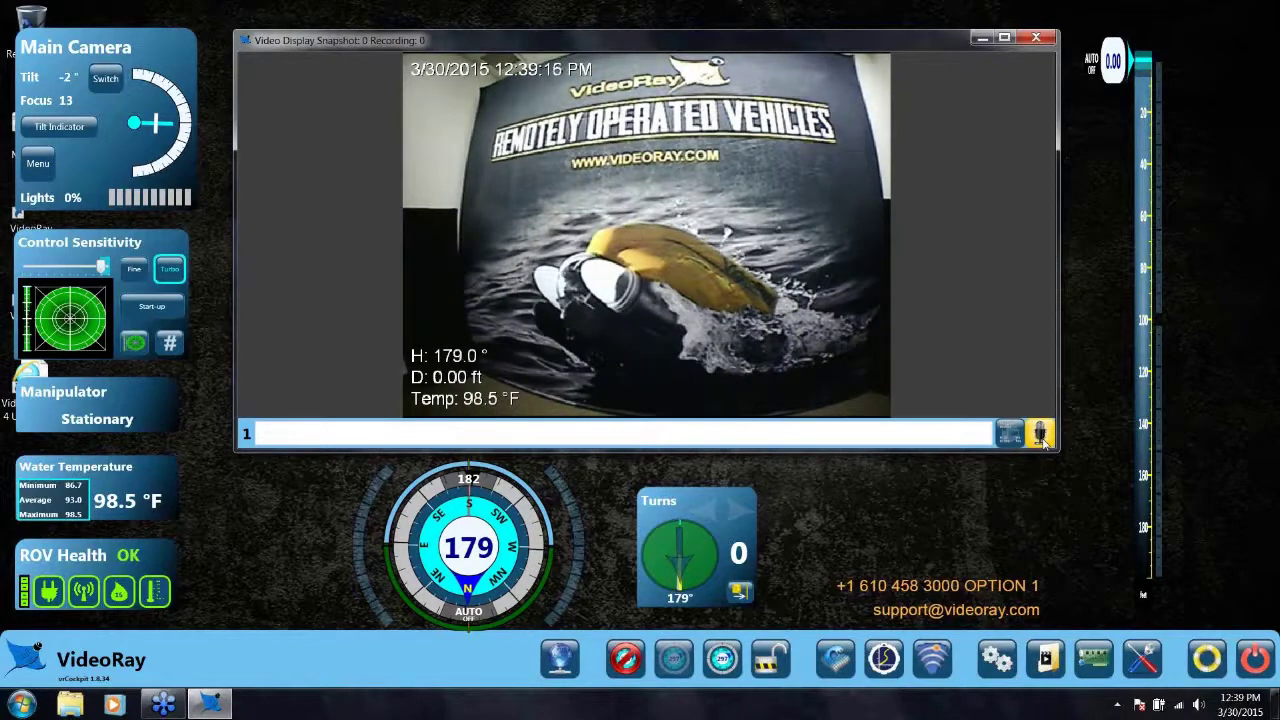
pyautogui.click(760, 436)
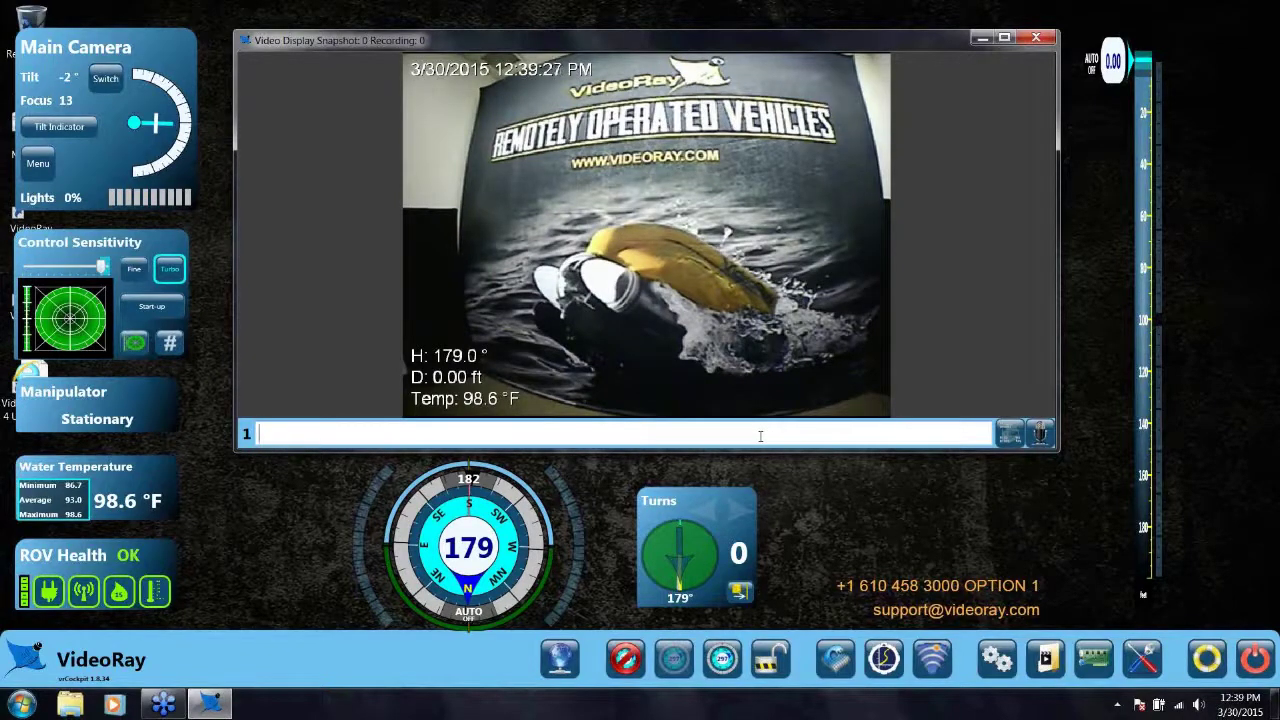
pyautogui.write('test tar')
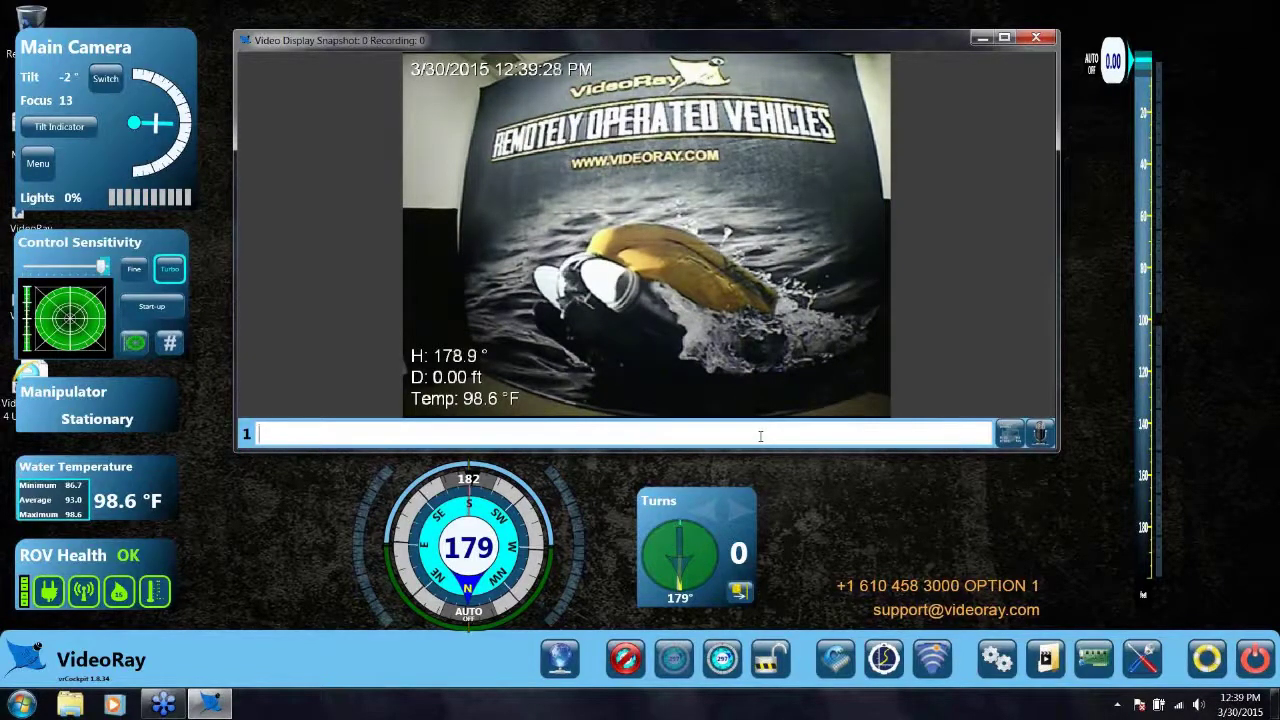
pyautogui.write('get ')
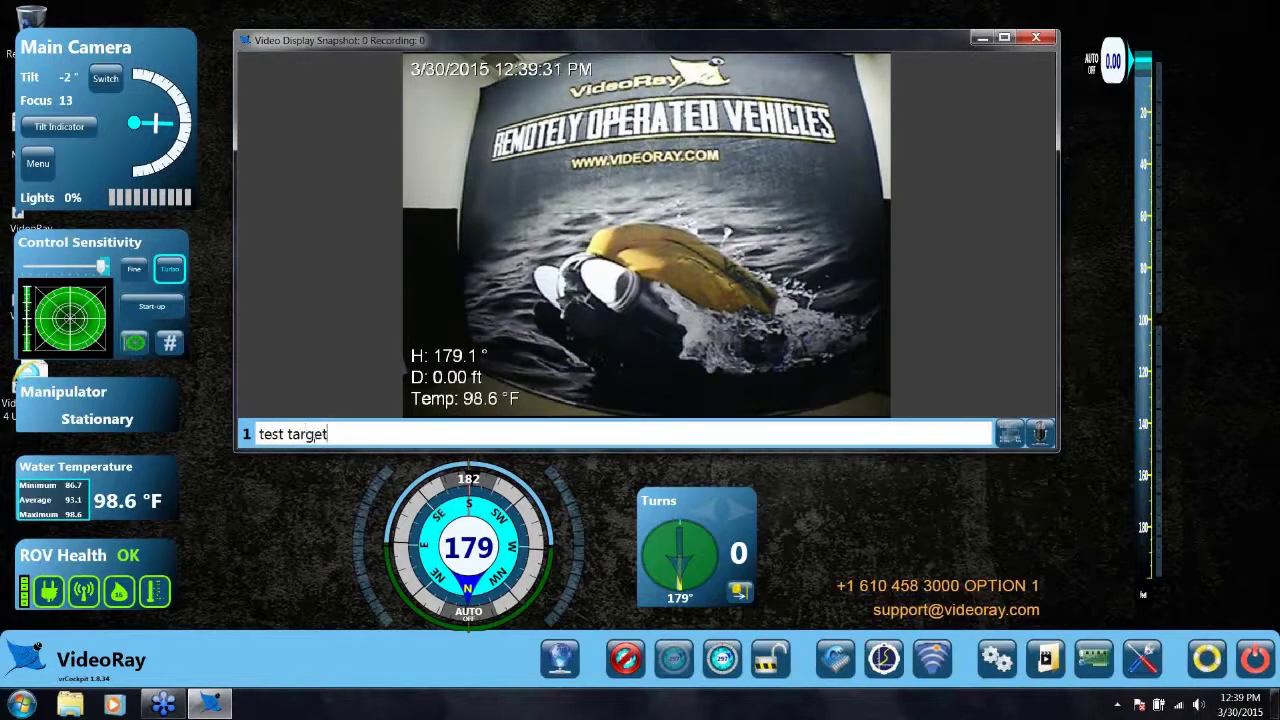
pyautogui.write('1')
pyautogui.press('Return')
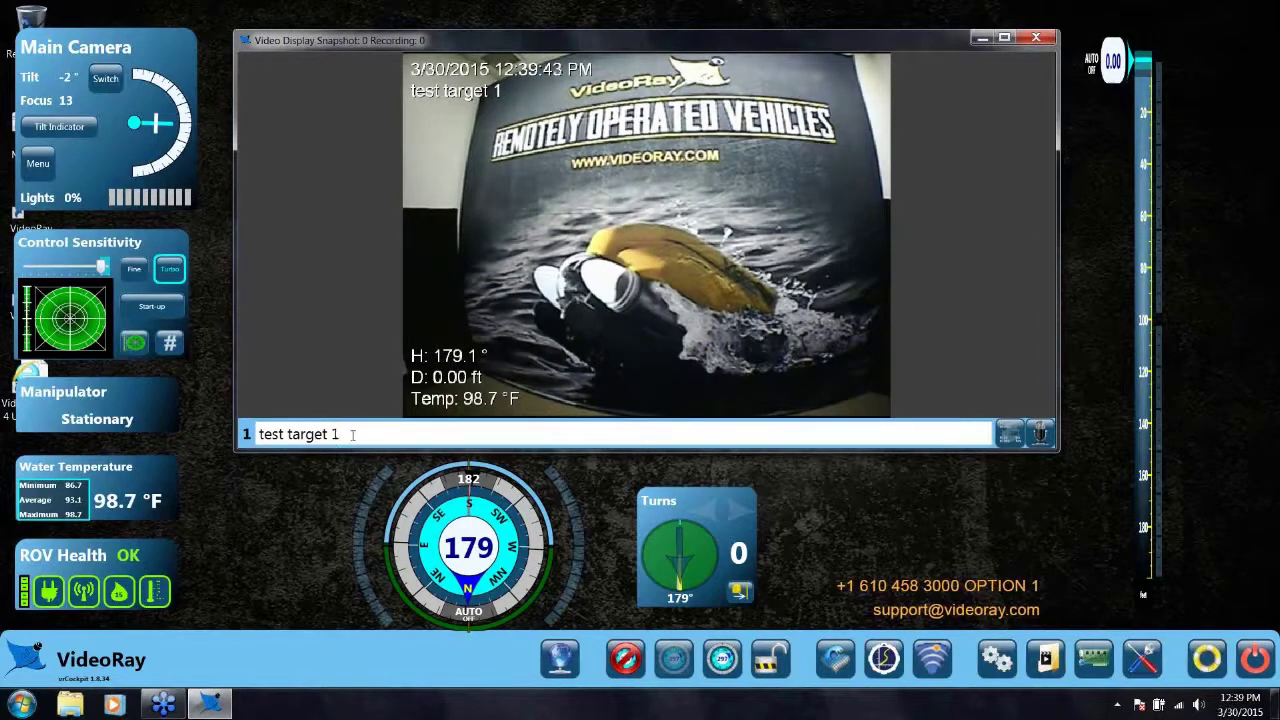
# Step: Replace the video overlay text with "target 2"
pyautogui.moveTo(352, 434); pyautogui.dragTo(206, 435)
pyautogui.press('BackSpace')
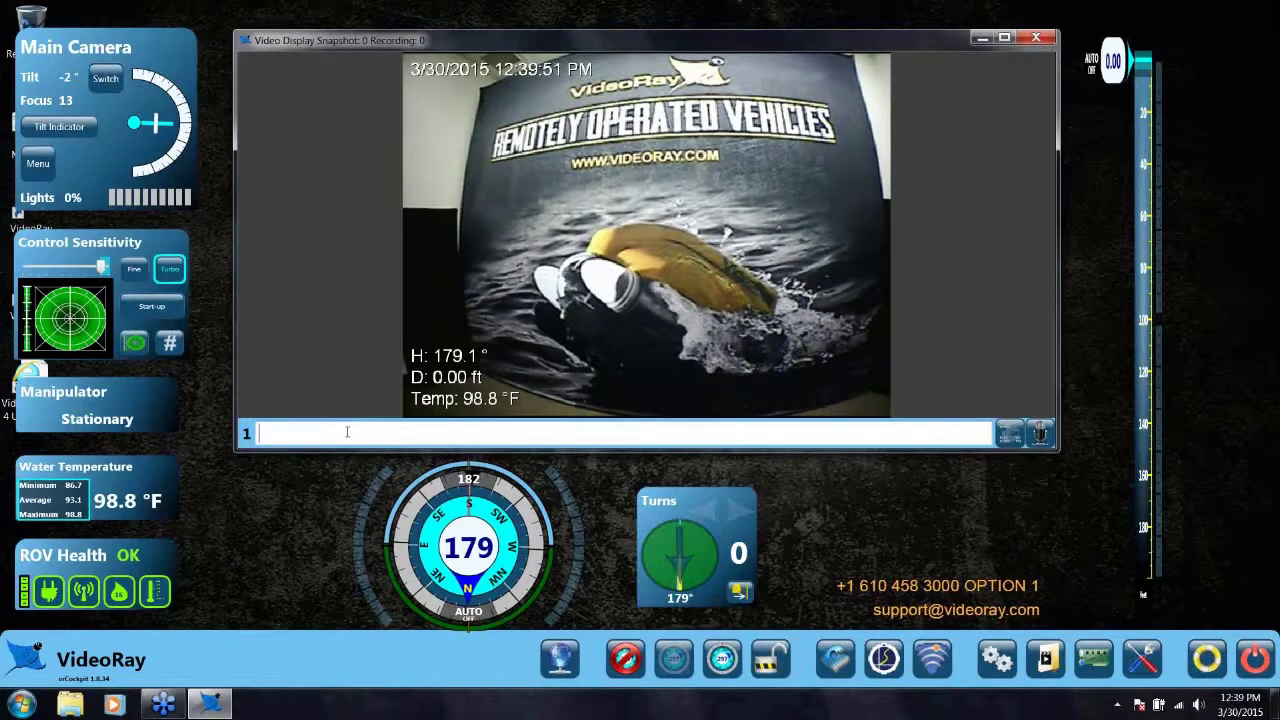
pyautogui.write('target 2')
pyautogui.press('Return')
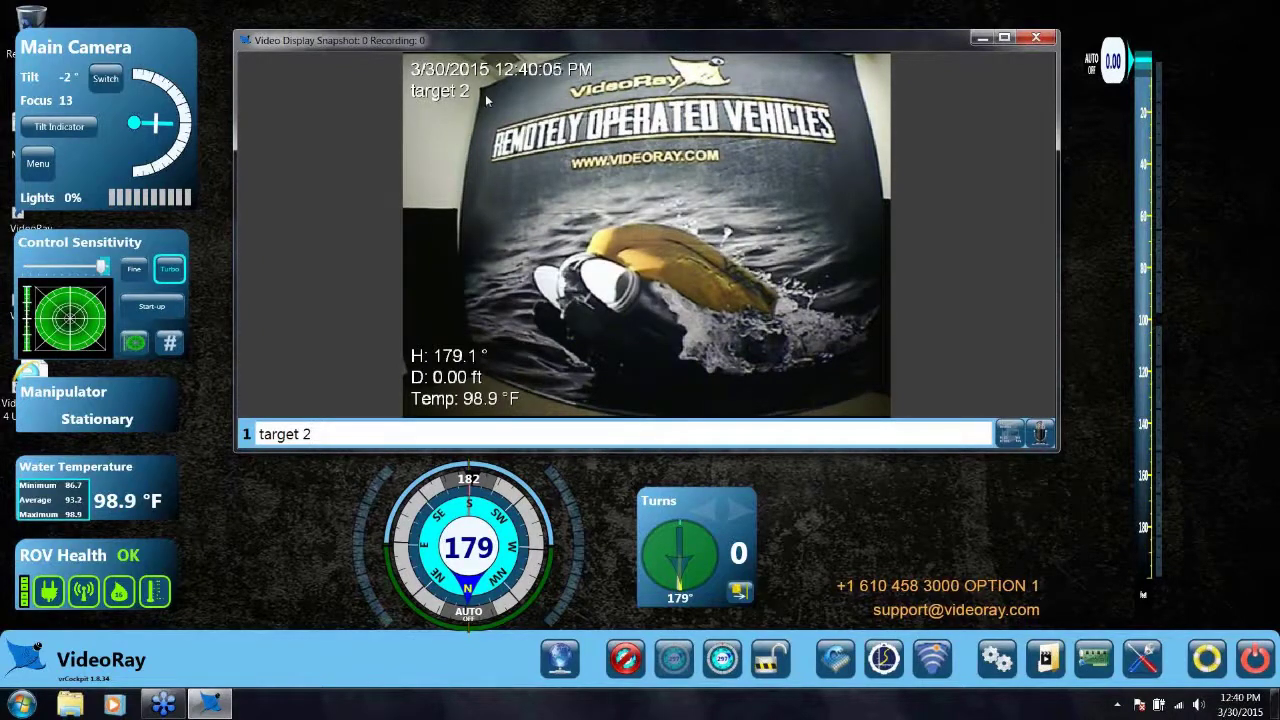
# Step: Clear the user text from the video overlay and toggle the on-video data overlay off and back on twice
pyautogui.moveTo(330, 437); pyautogui.dragTo(241, 438)
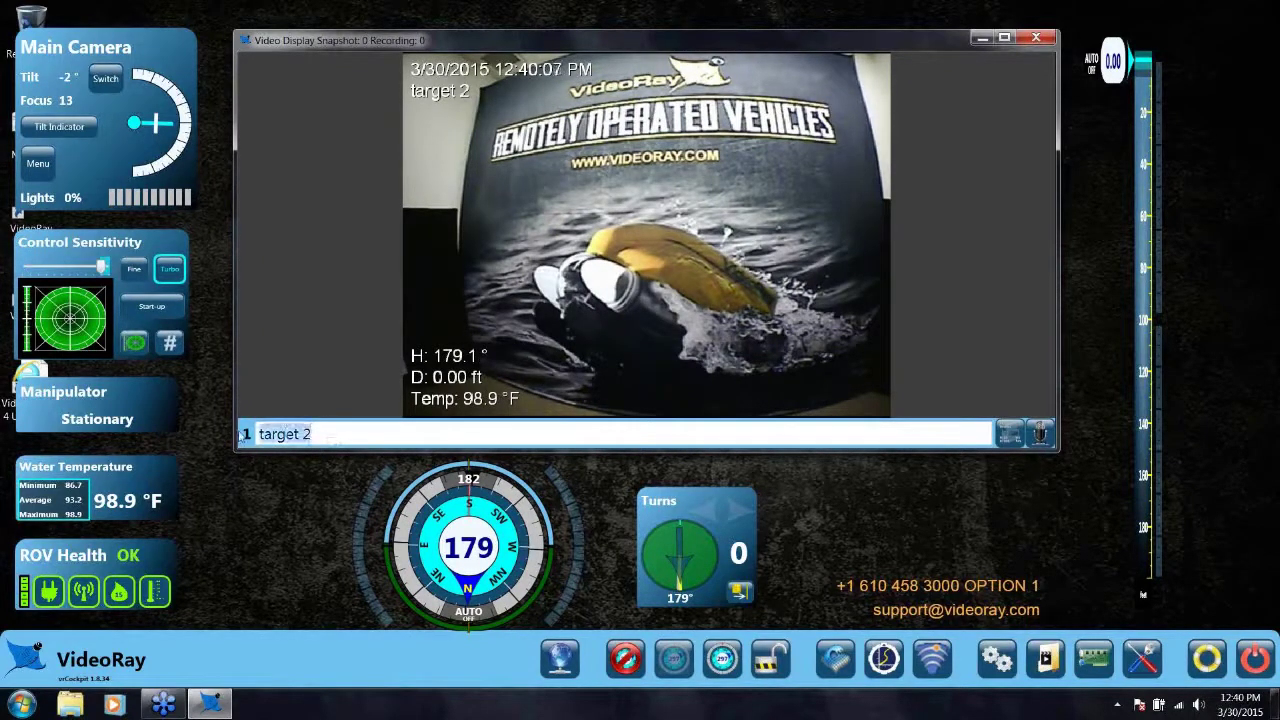
pyautogui.press('BackSpace')
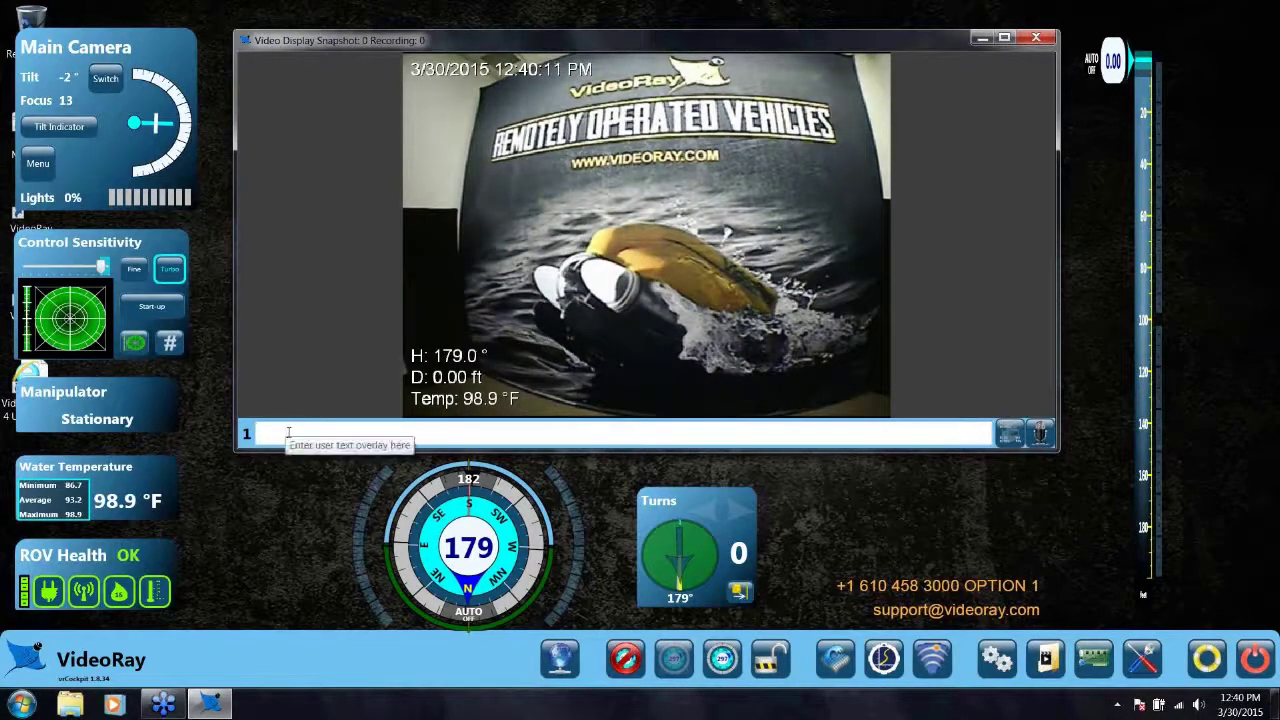
pyautogui.click(1010, 434)
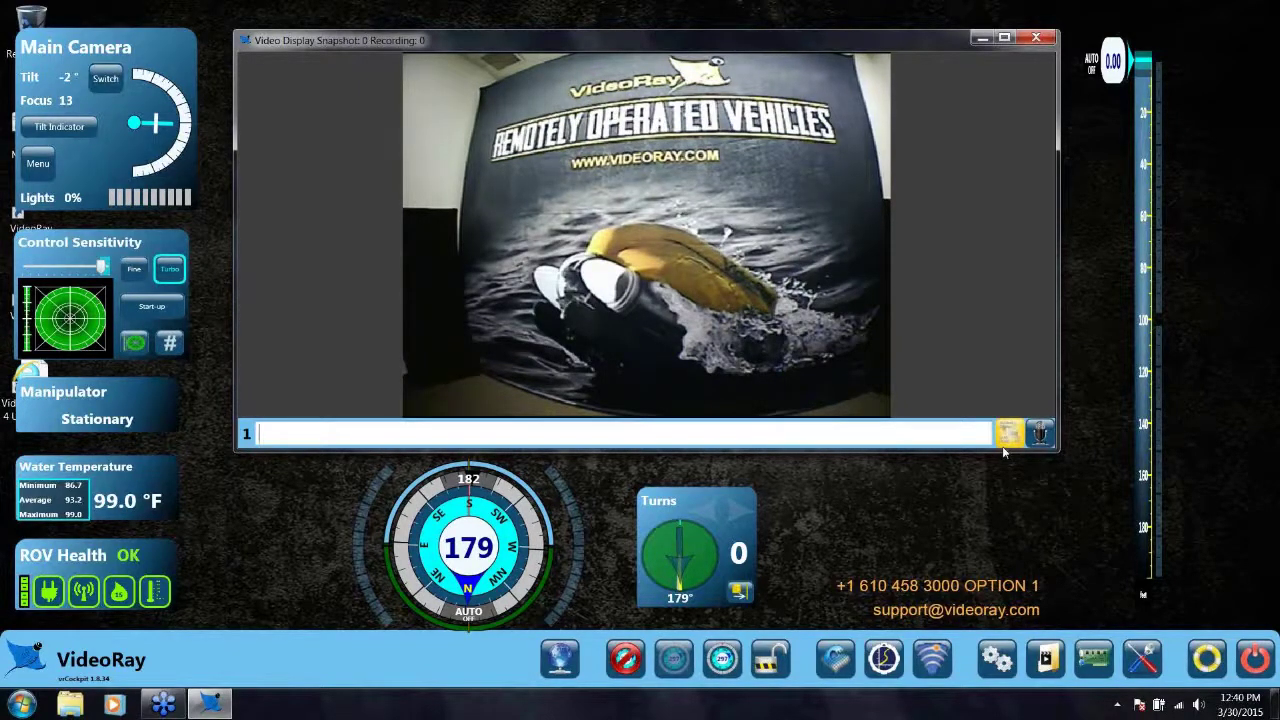
pyautogui.click(1007, 440)
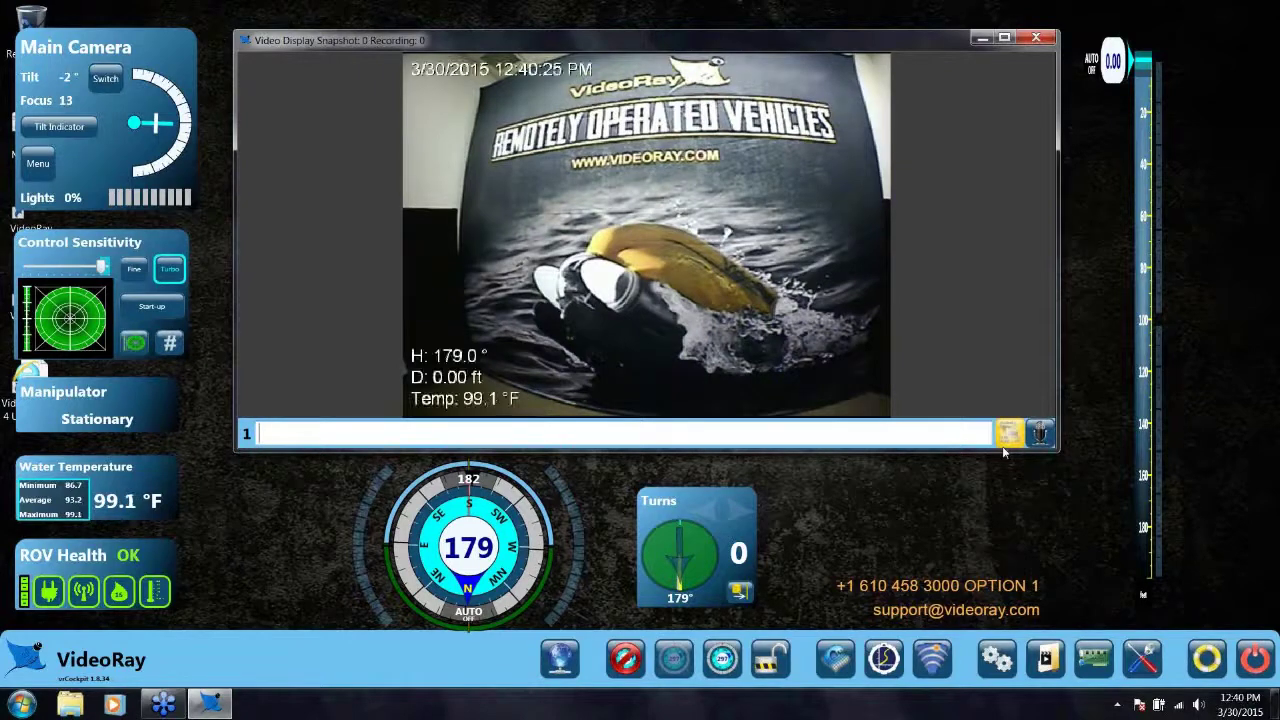
pyautogui.click(1007, 440)
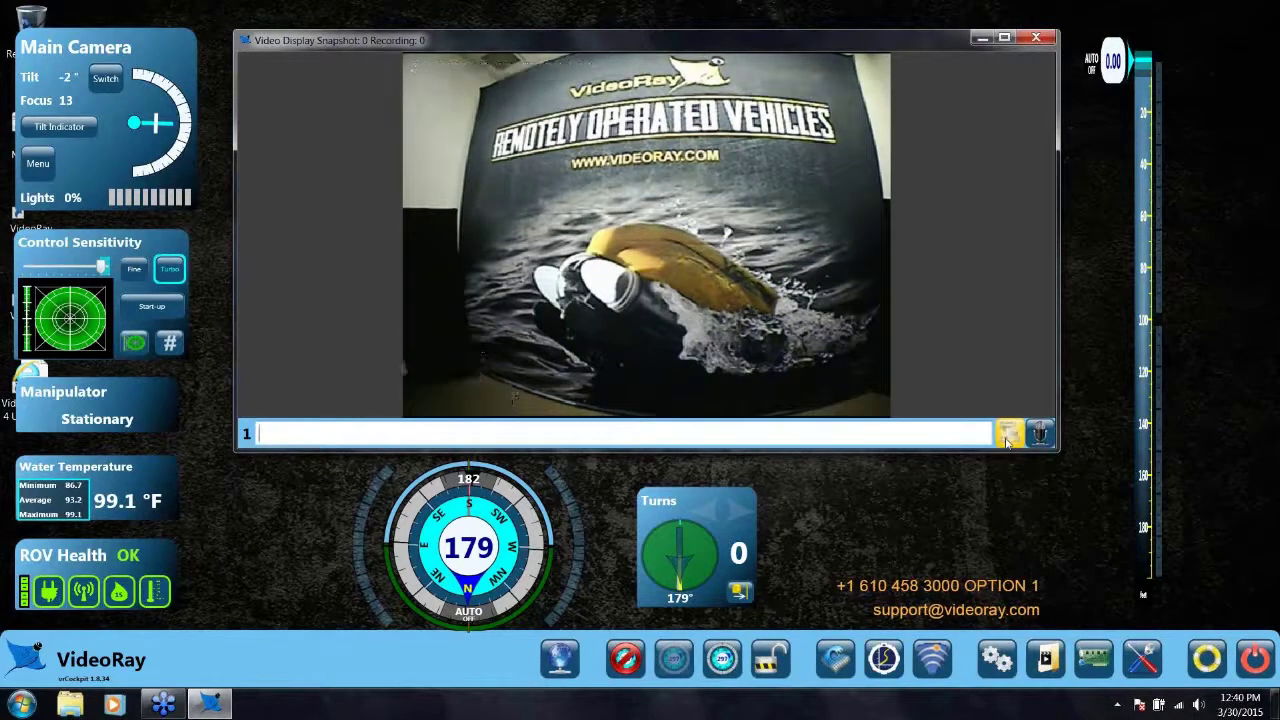
pyautogui.click(1007, 440)
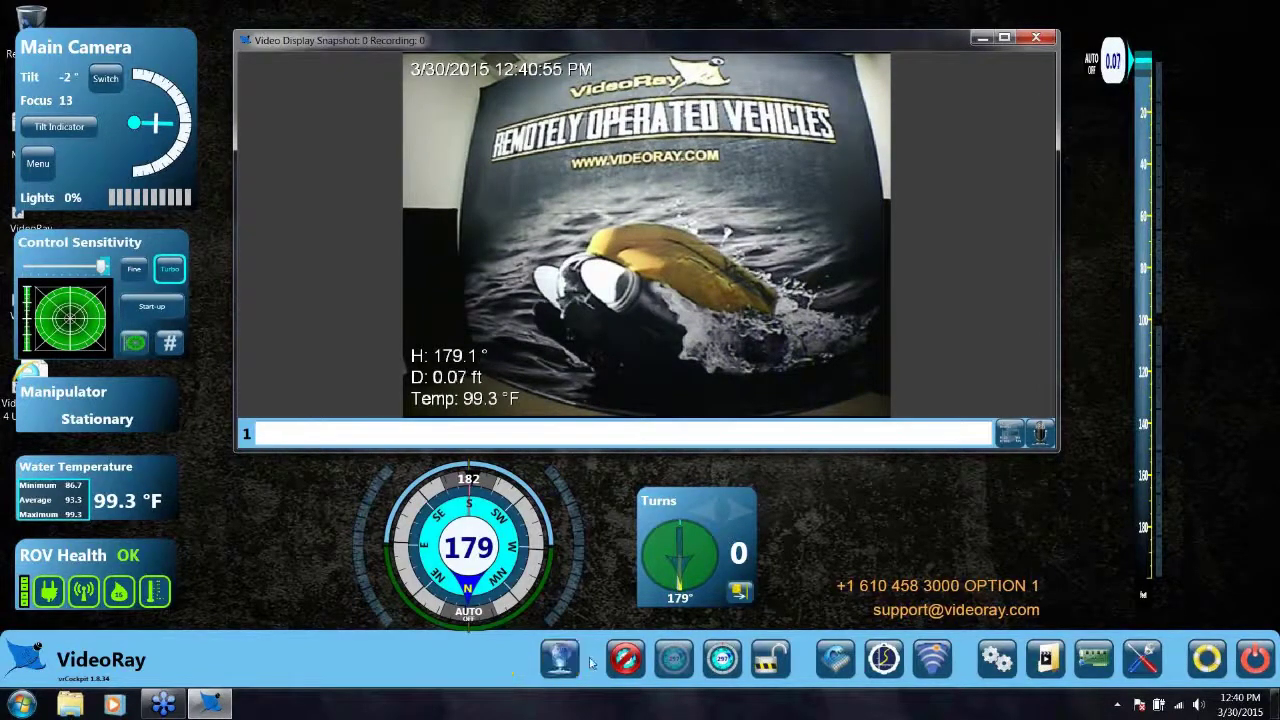
# Step: Hide all instruments, bring them back semi-transparent, and return them to full visibility
pyautogui.moveTo(572, 664)
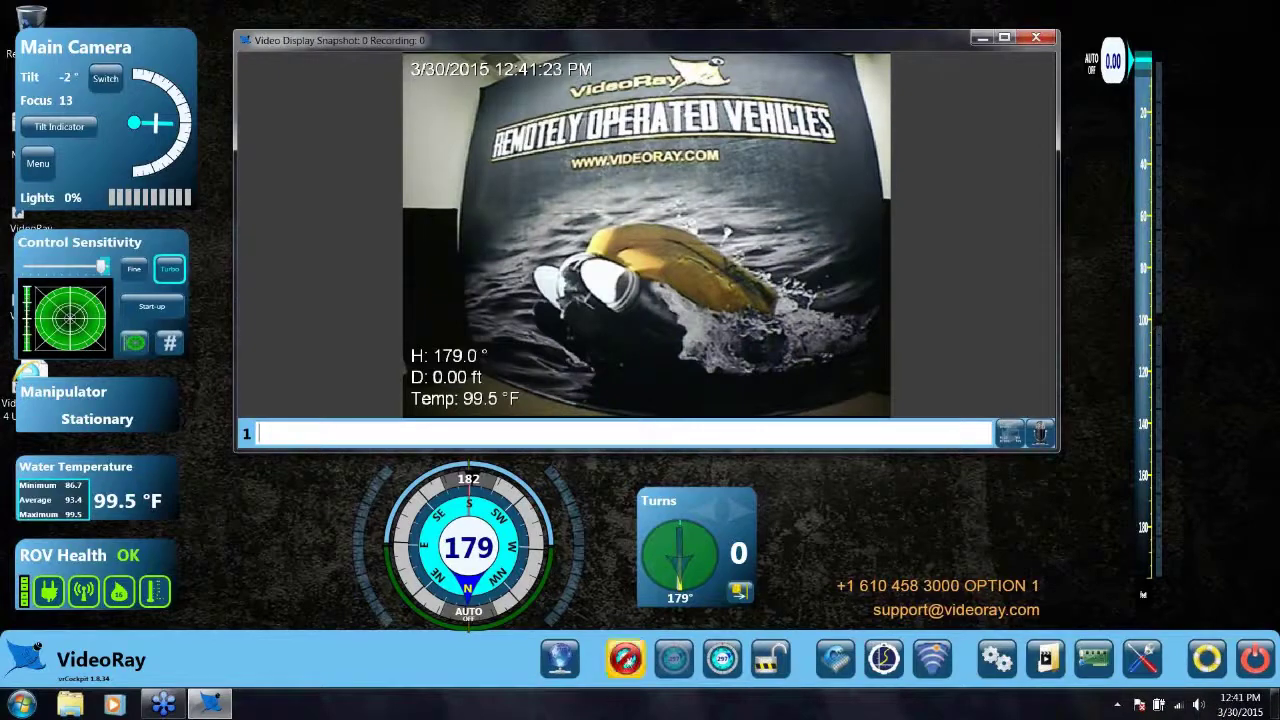
pyautogui.click(622, 662)
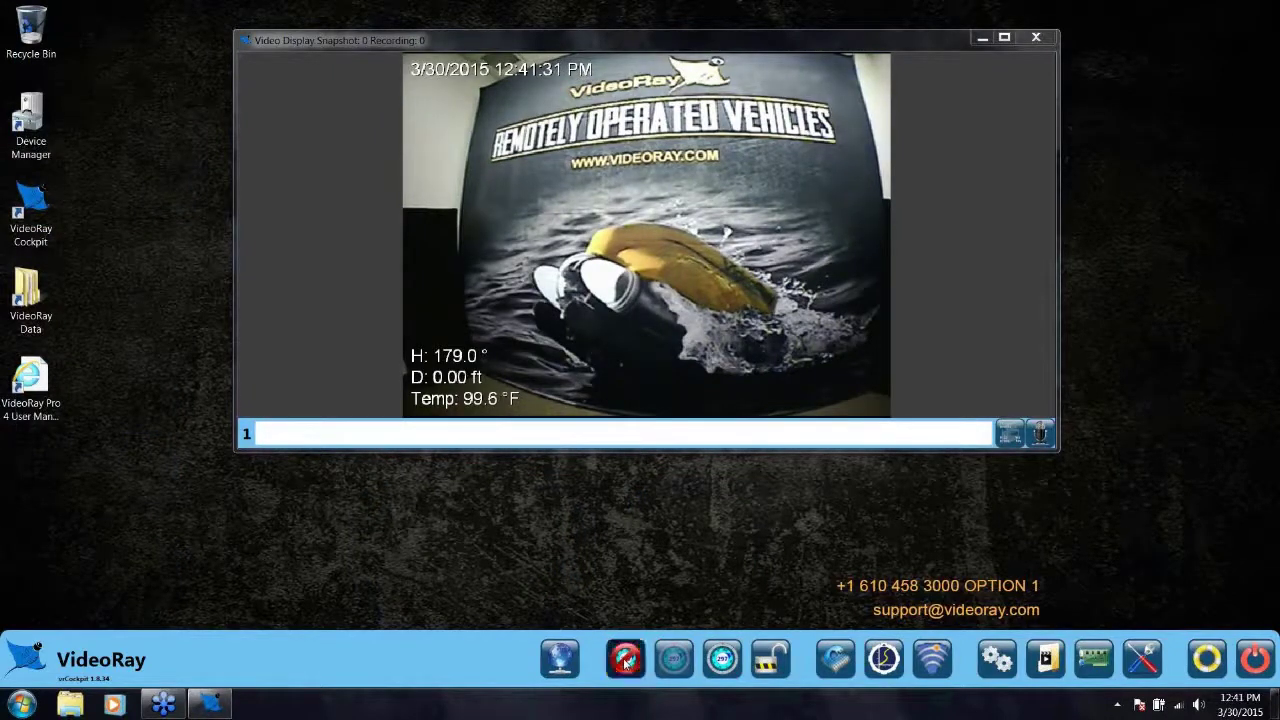
pyautogui.click(672, 660)
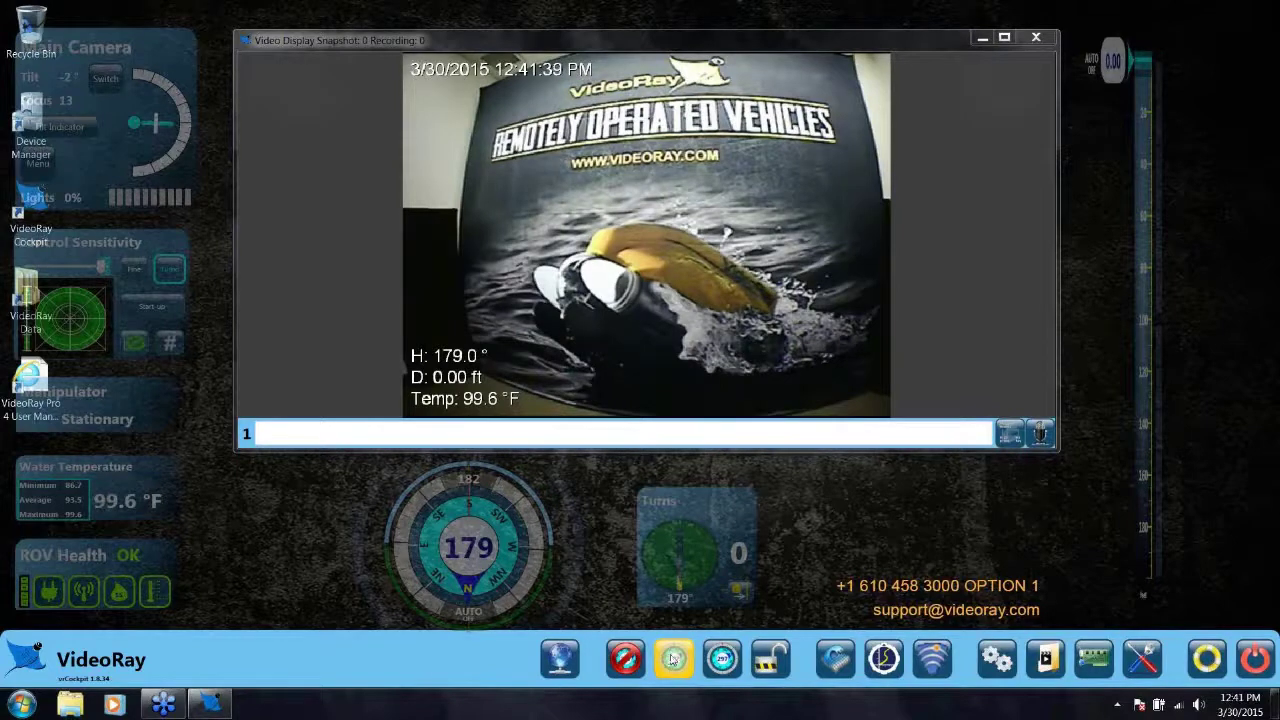
pyautogui.click(776, 668)
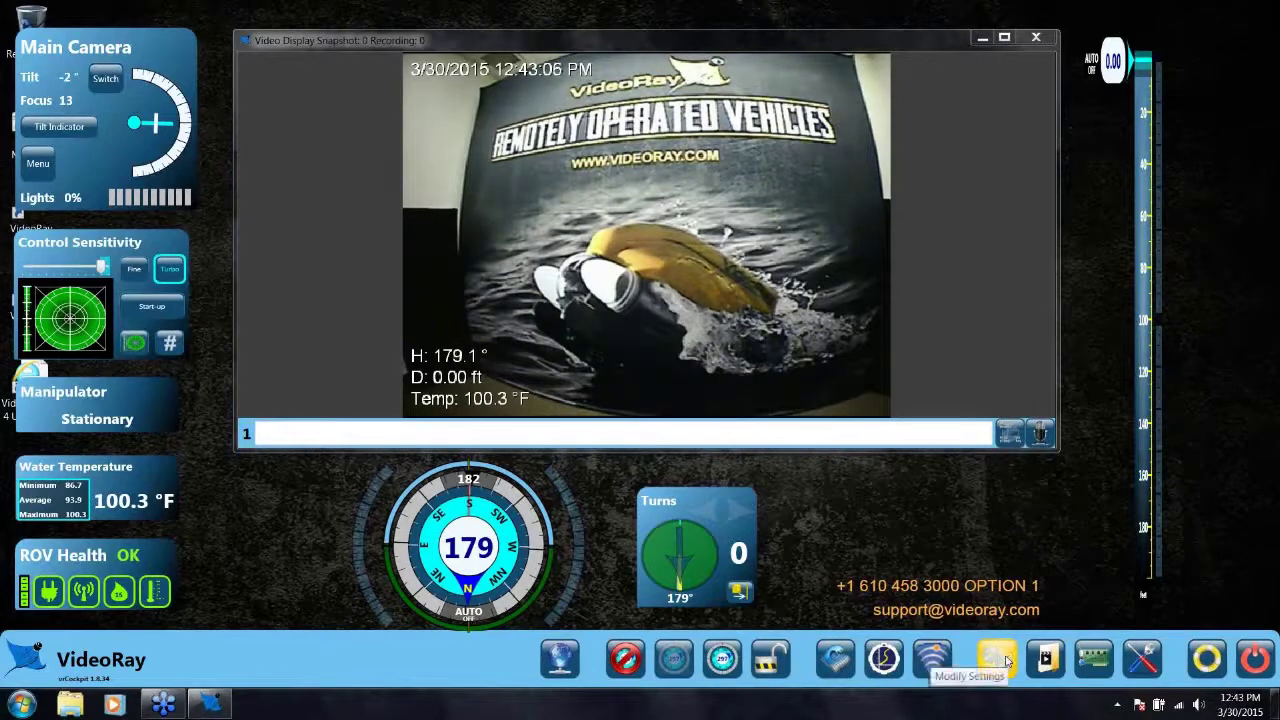
# Step: Open the user settings and toggle the display of the Attitude Gauge and the Manipulator off and back on
pyautogui.click(1000, 658)
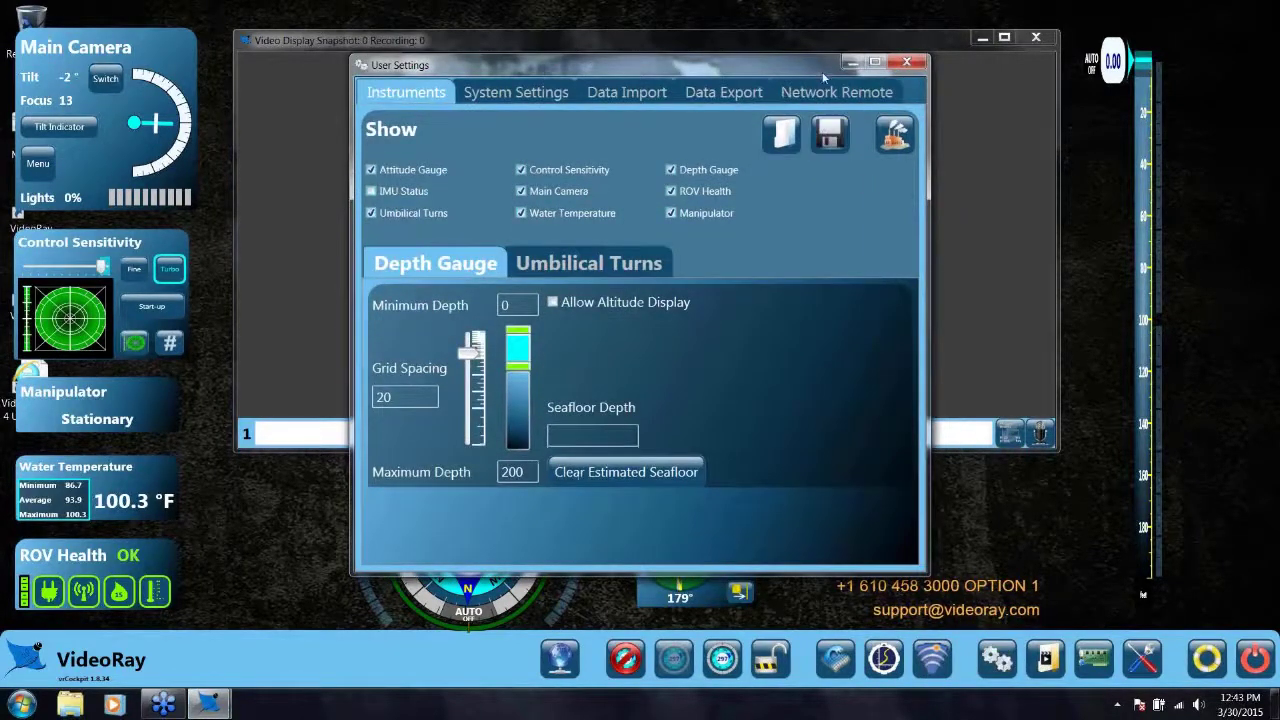
pyautogui.moveTo(797, 68); pyautogui.dragTo(773, 77)
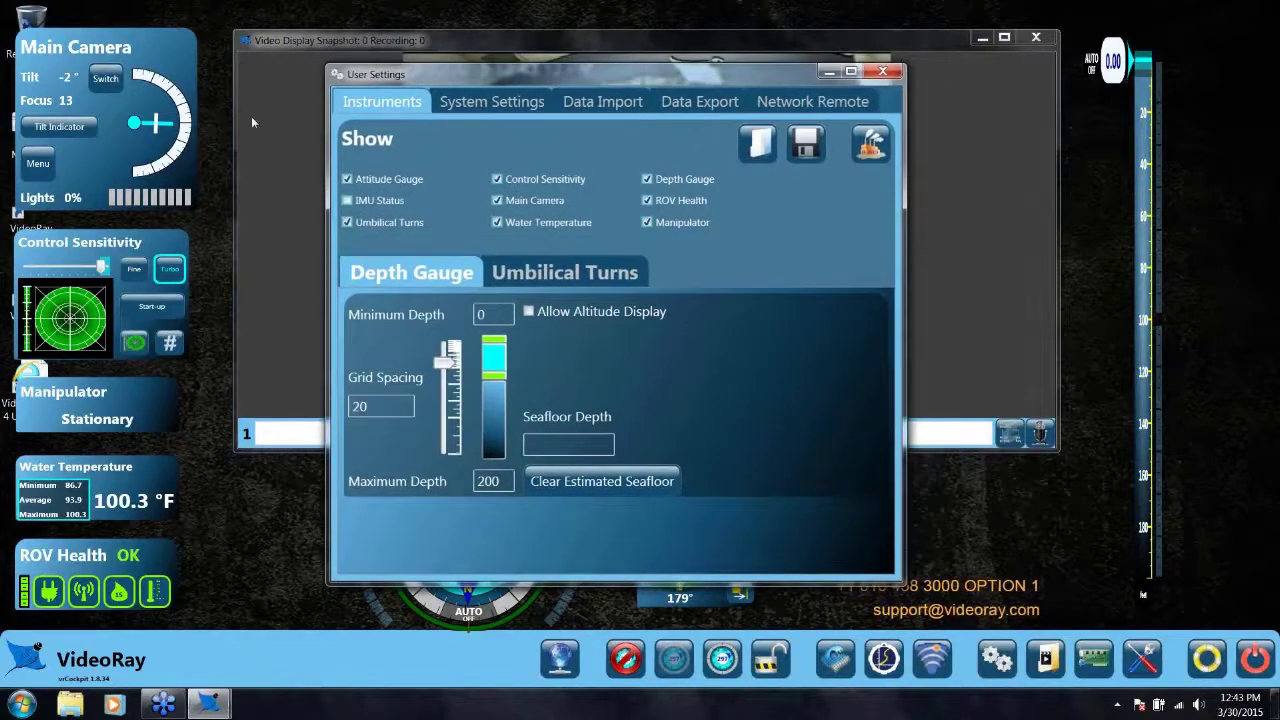
pyautogui.click(349, 181)
pyautogui.click(349, 181)
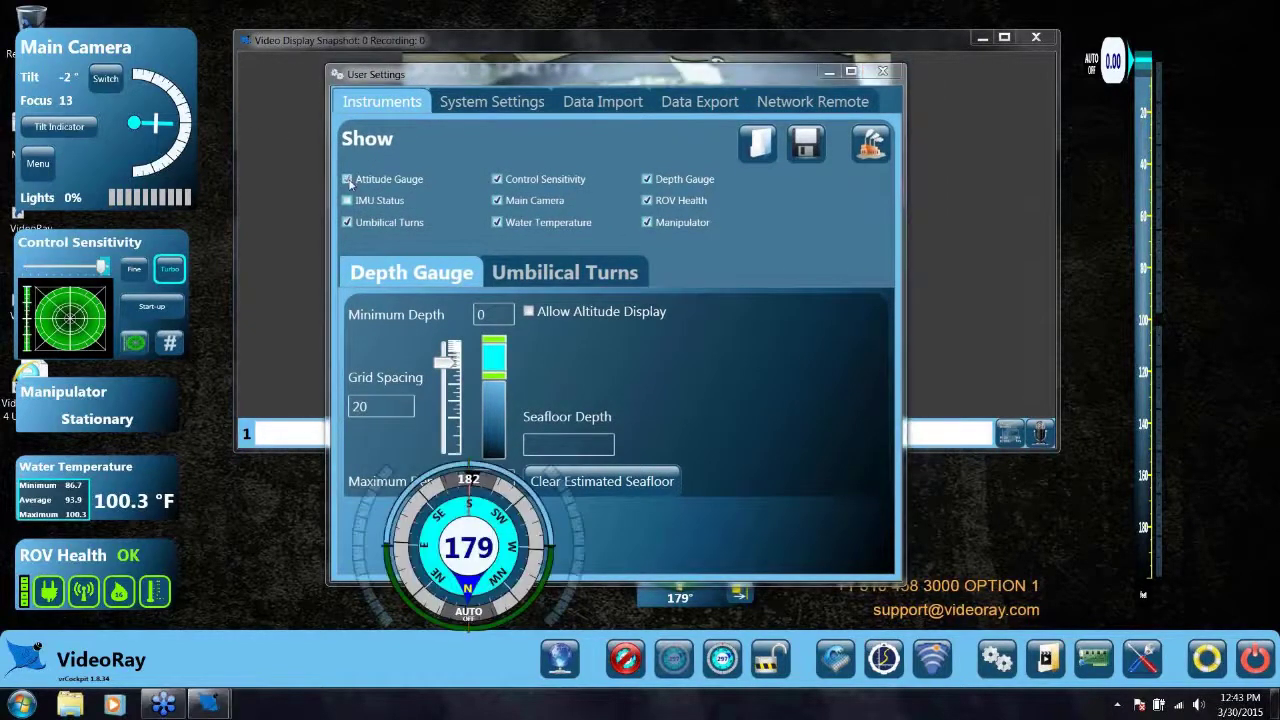
pyautogui.moveTo(474, 80); pyautogui.dragTo(714, 105)
pyautogui.click(587, 205)
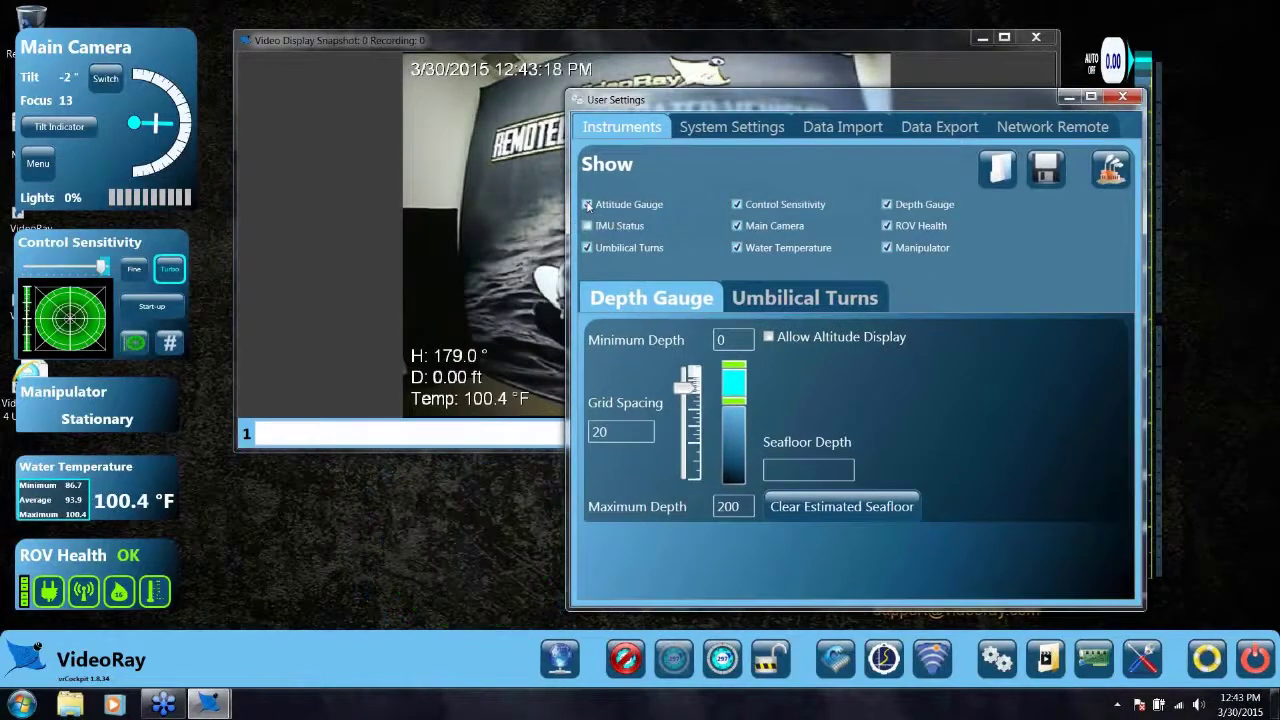
pyautogui.click(587, 205)
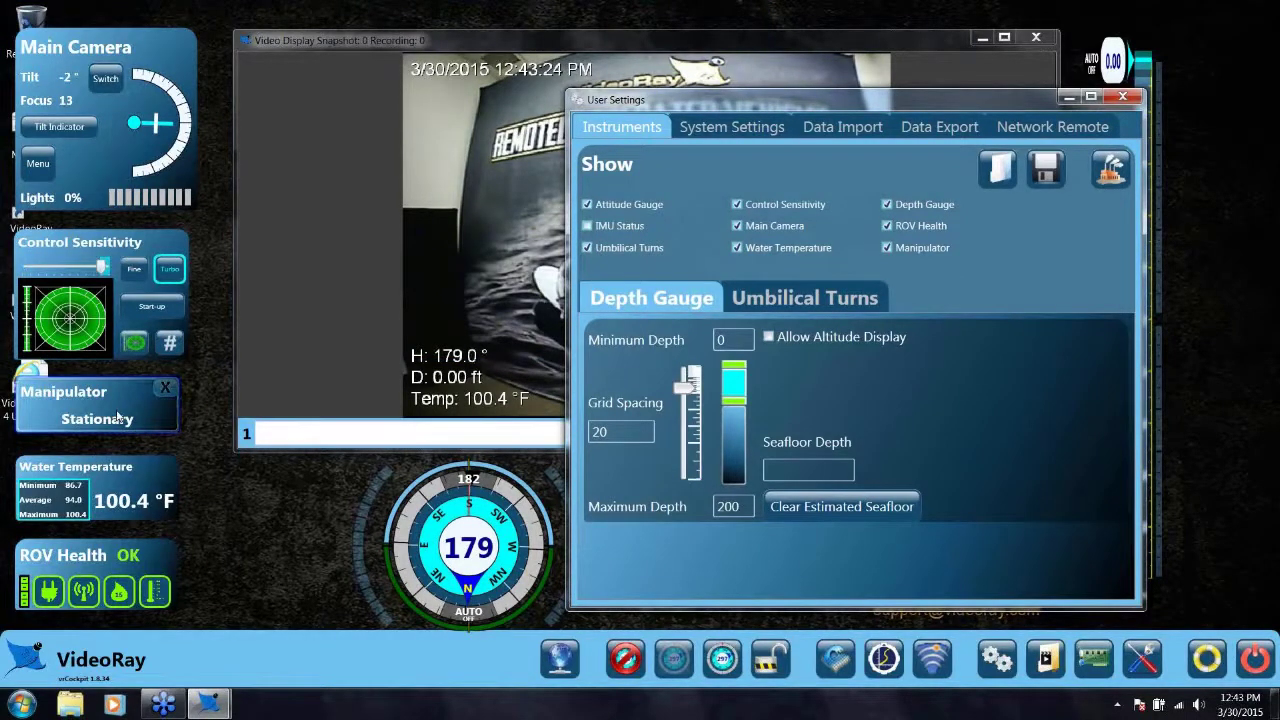
pyautogui.click(887, 248)
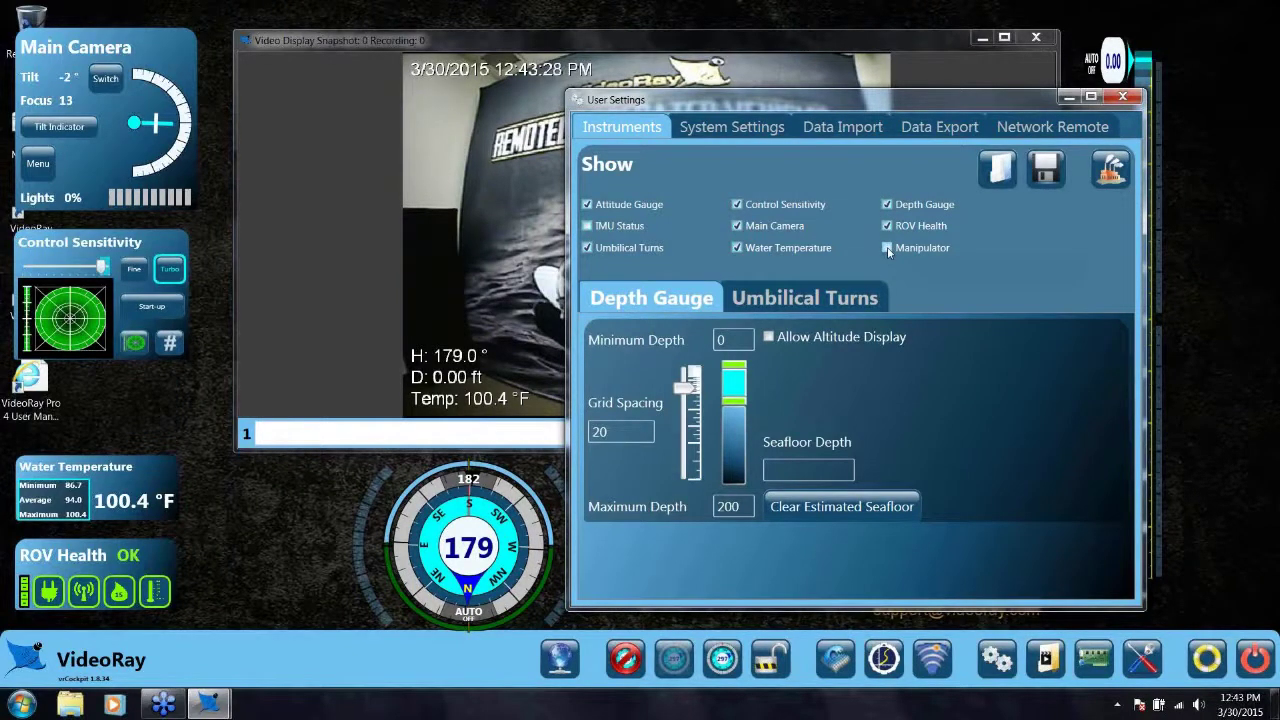
pyautogui.click(887, 248)
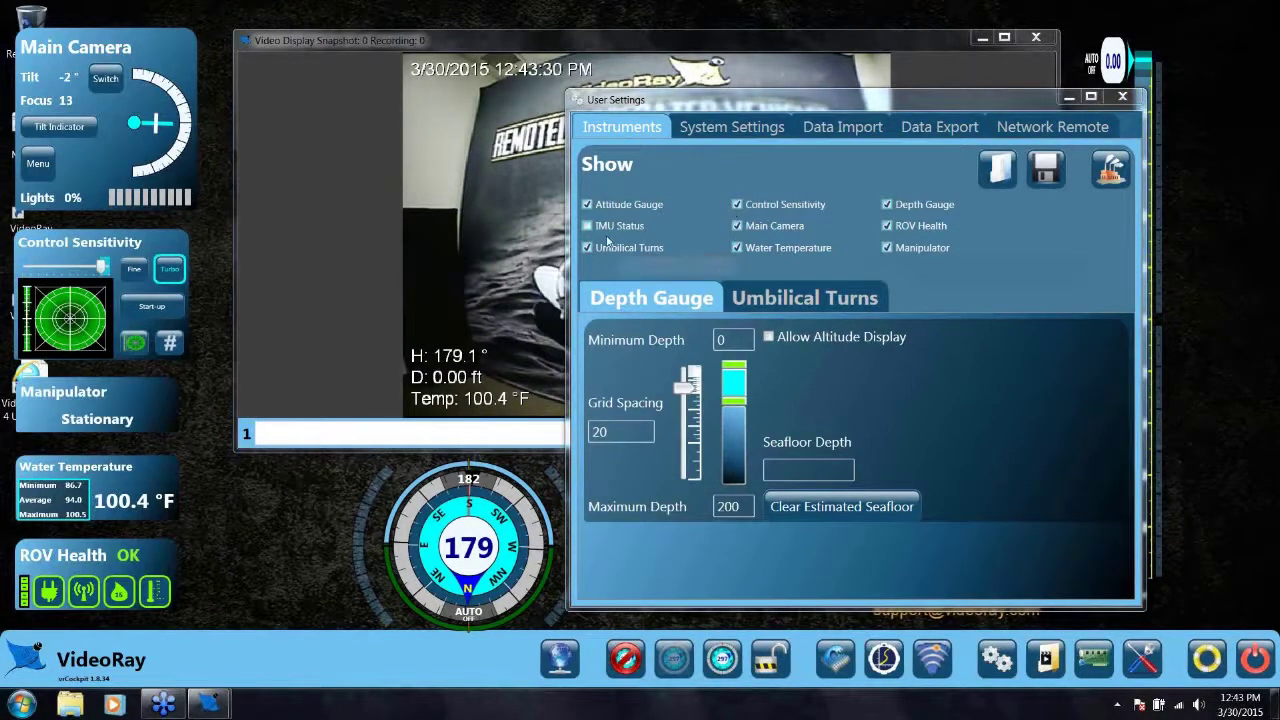
# Step: Set the depth gauge's grid spacing to 10 and its maximum depth to 50
pyautogui.moveTo(686, 104); pyautogui.dragTo(507, 99)
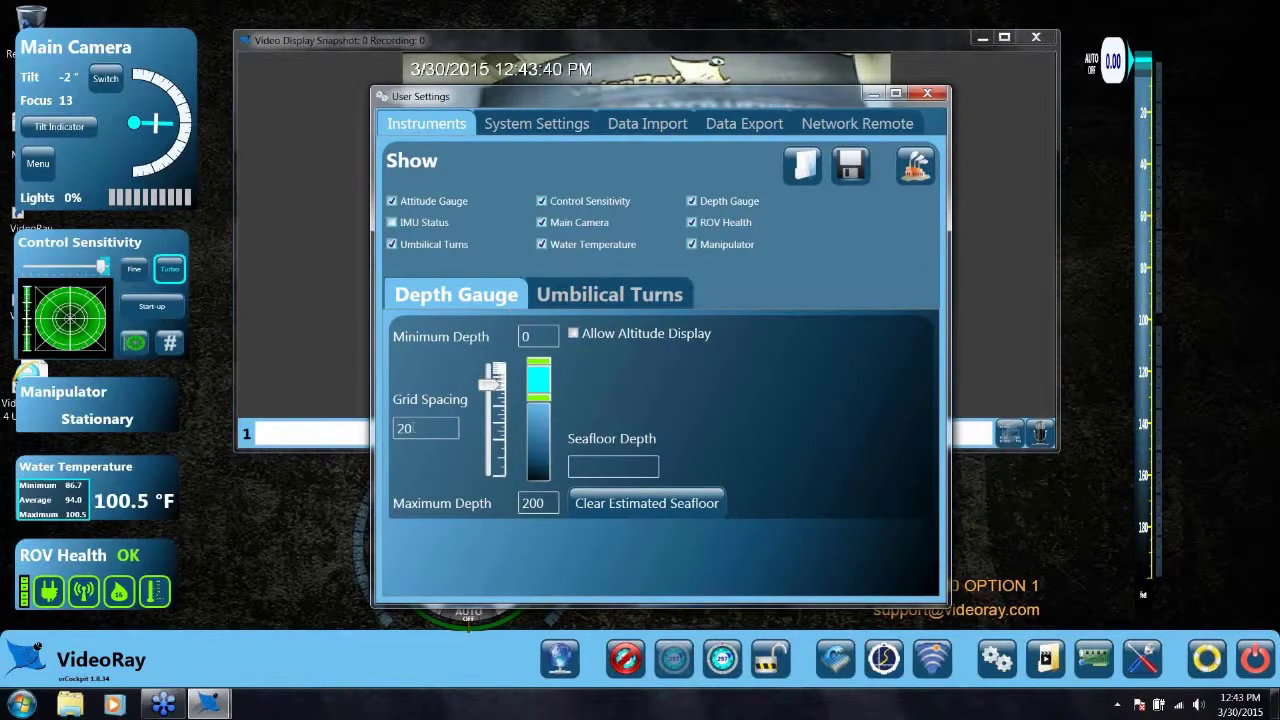
pyautogui.moveTo(1149, 218)
pyautogui.press('BackSpace')
pyautogui.press('BackSpace')
pyautogui.write('11')
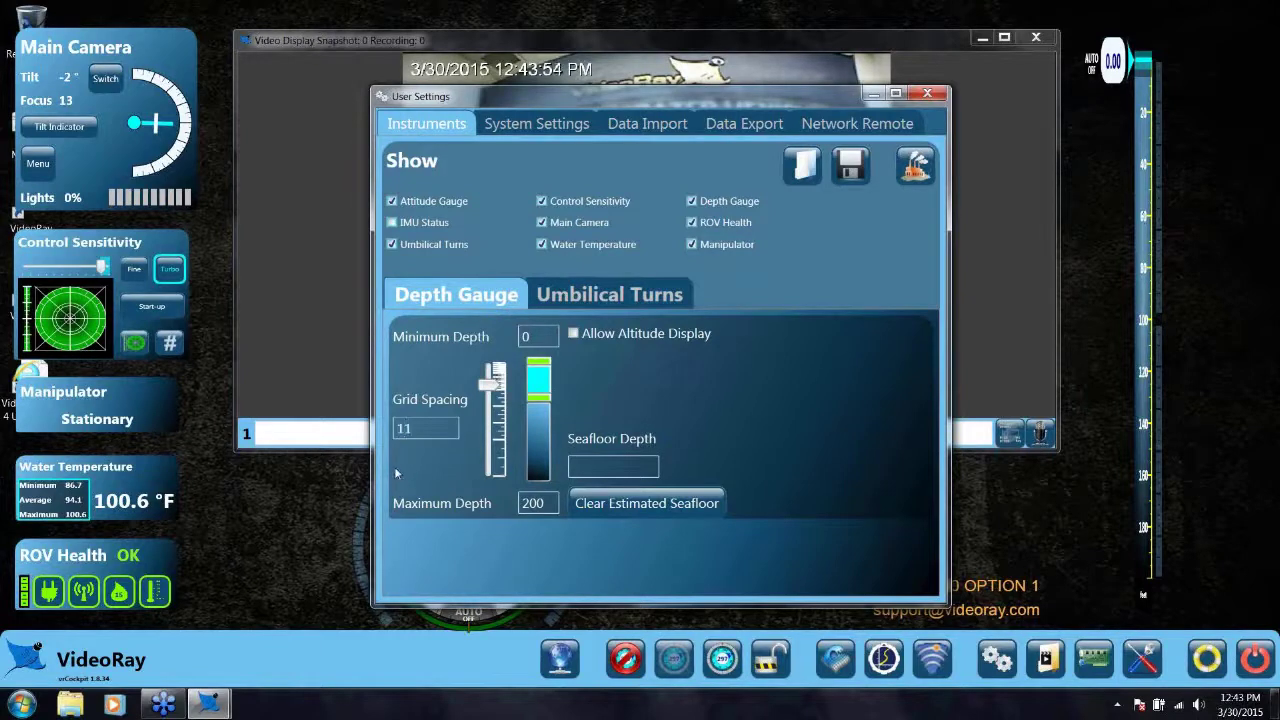
pyautogui.press('BackSpace')
pyautogui.write('0')
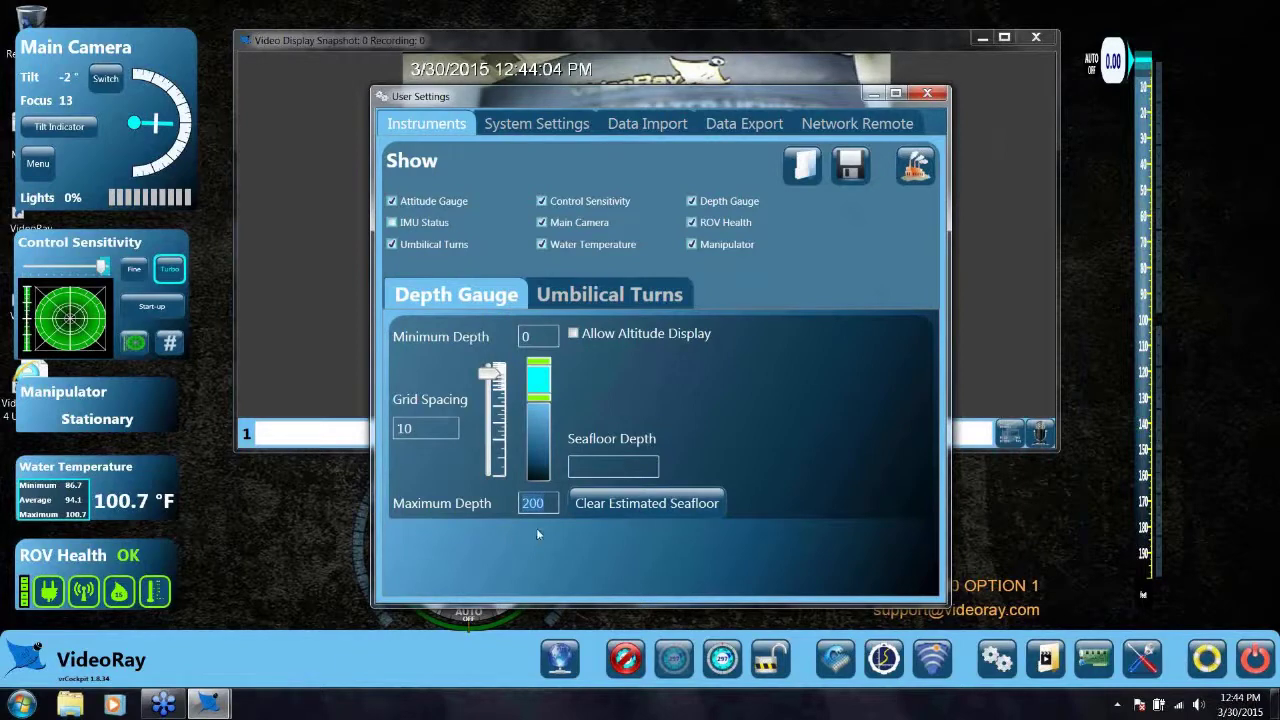
pyautogui.write('50')
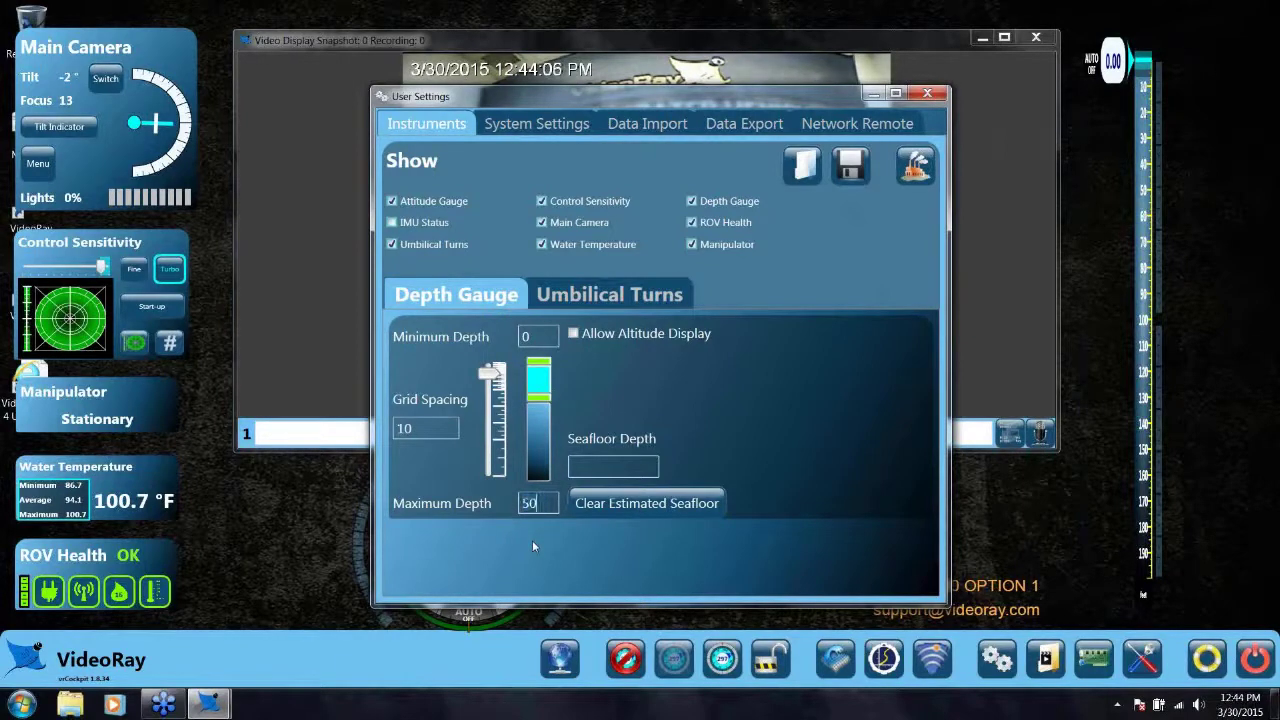
pyautogui.moveTo(1155, 182)
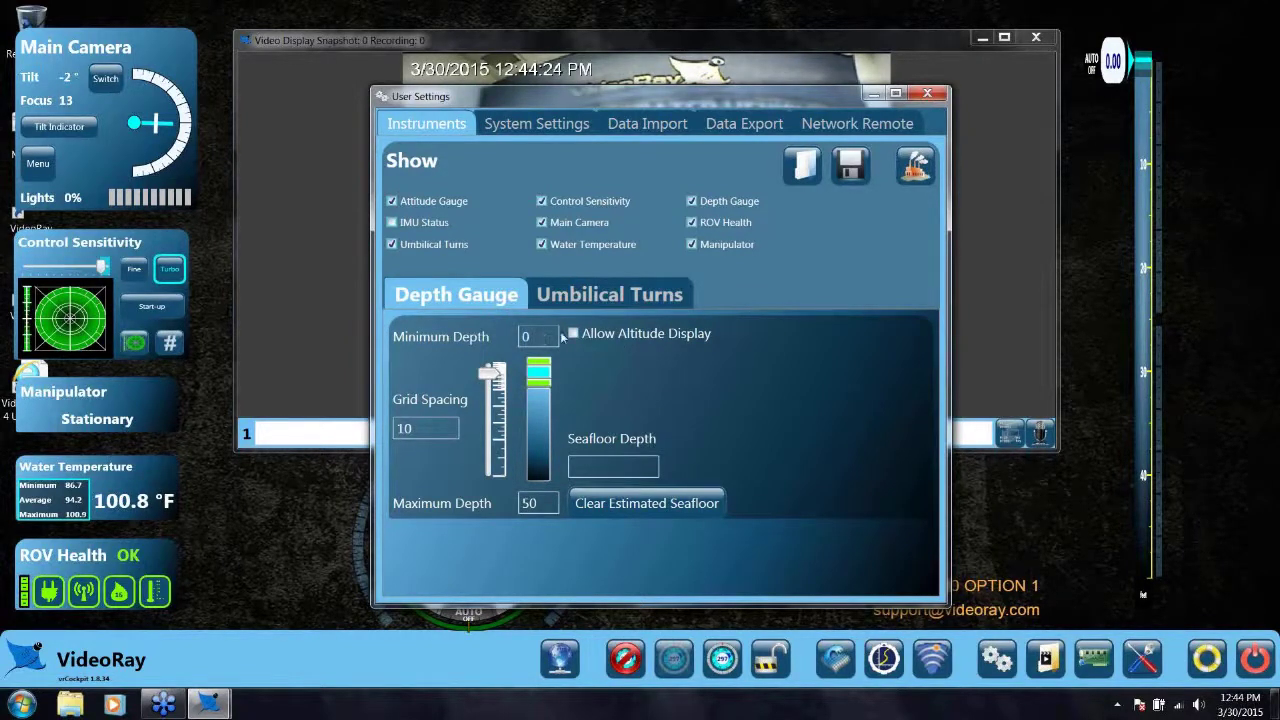
# Step: Turn the depth gauge's Allow Altitude Display option on and off, and view the Umbilical Turns base heading setting
pyautogui.click(580, 333)
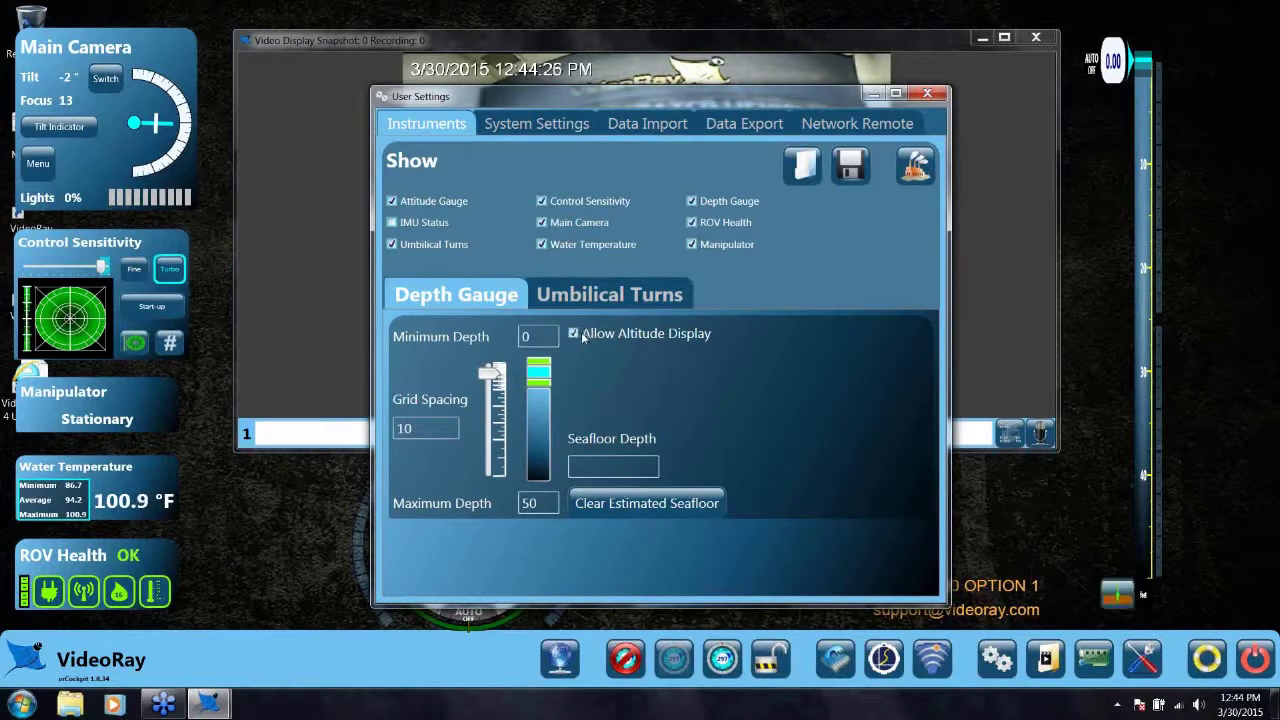
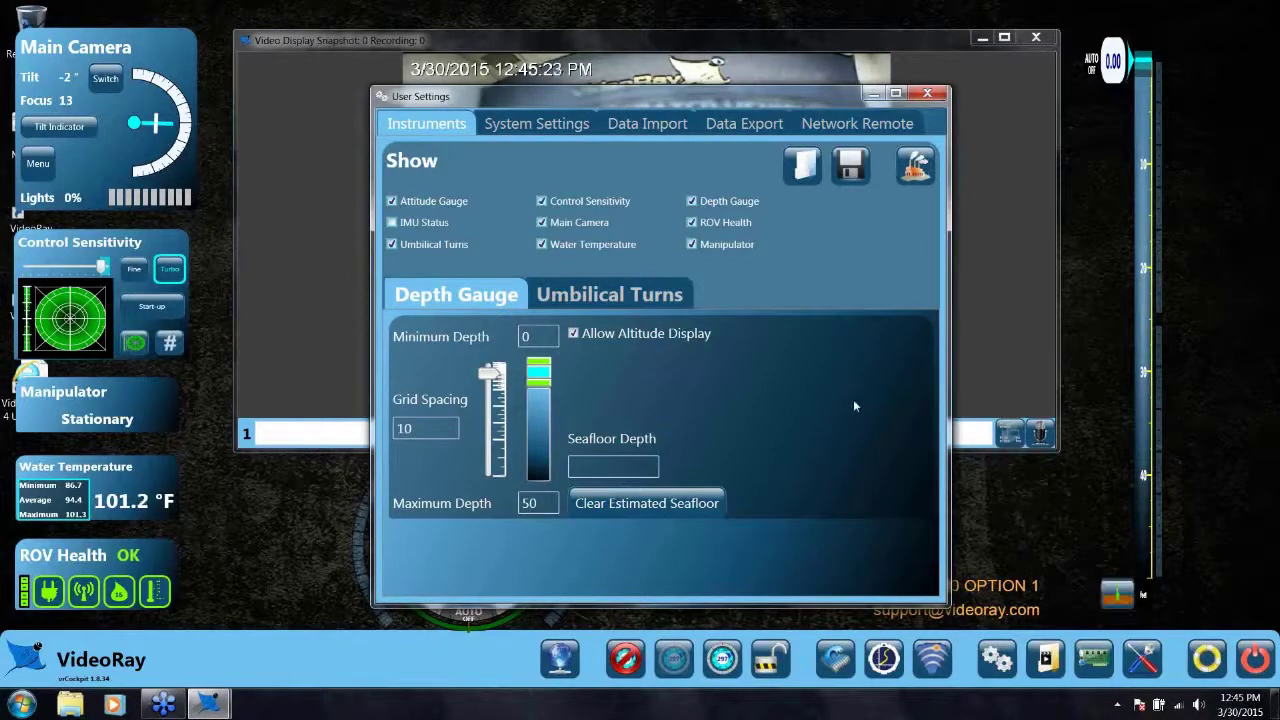
pyautogui.click(573, 333)
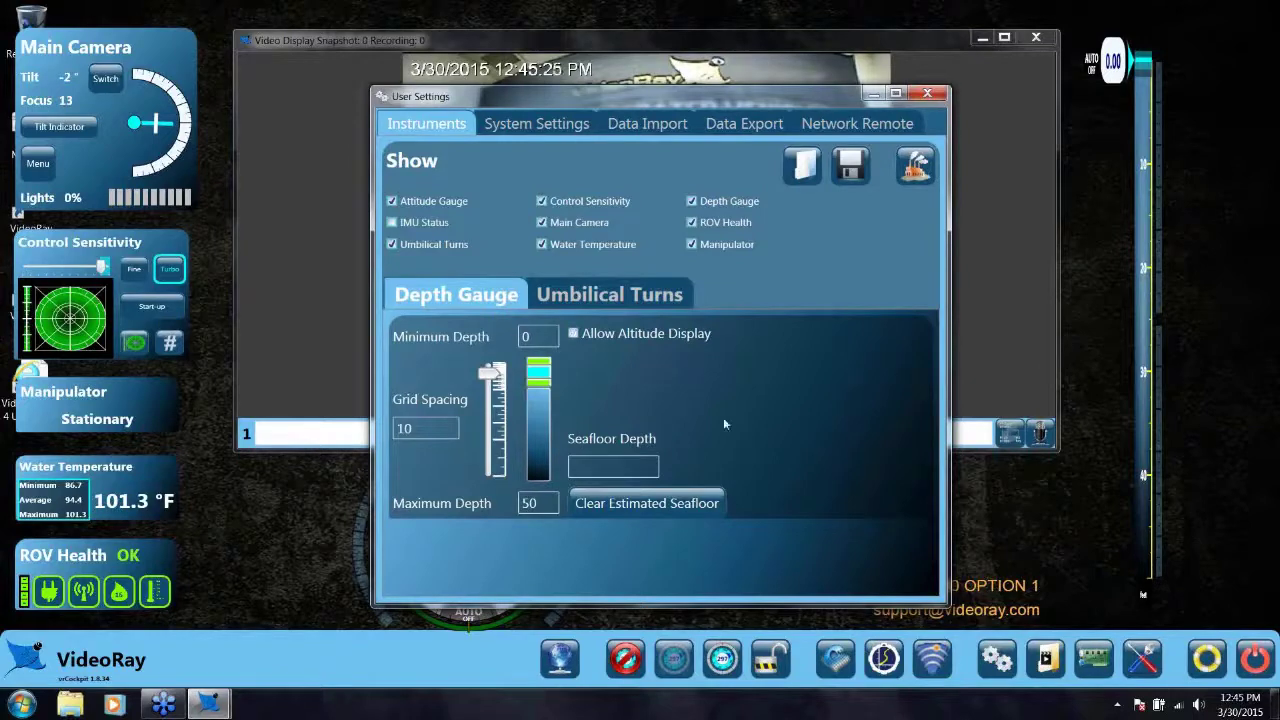
pyautogui.click(668, 298)
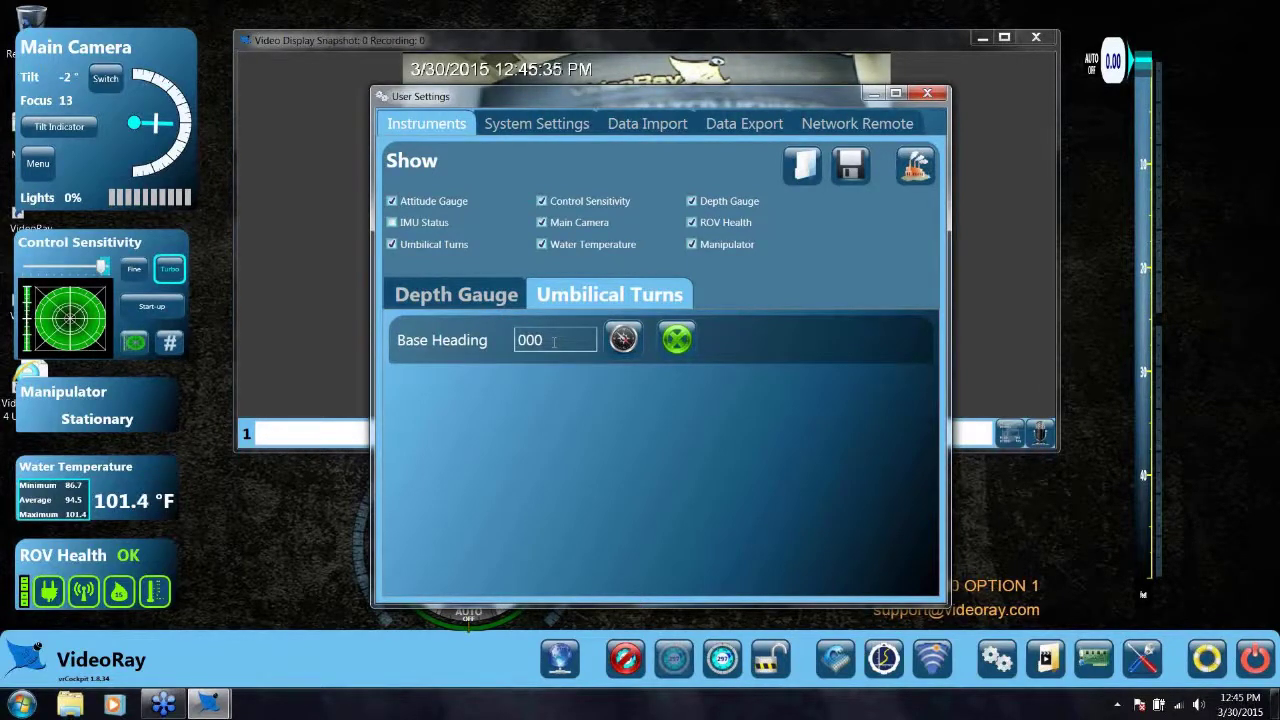
pyautogui.click(486, 302)
# Step: In the system settings, apply the current atmospheric pressure to the depth sensor and look through the fluid density presets
pyautogui.click(526, 124)
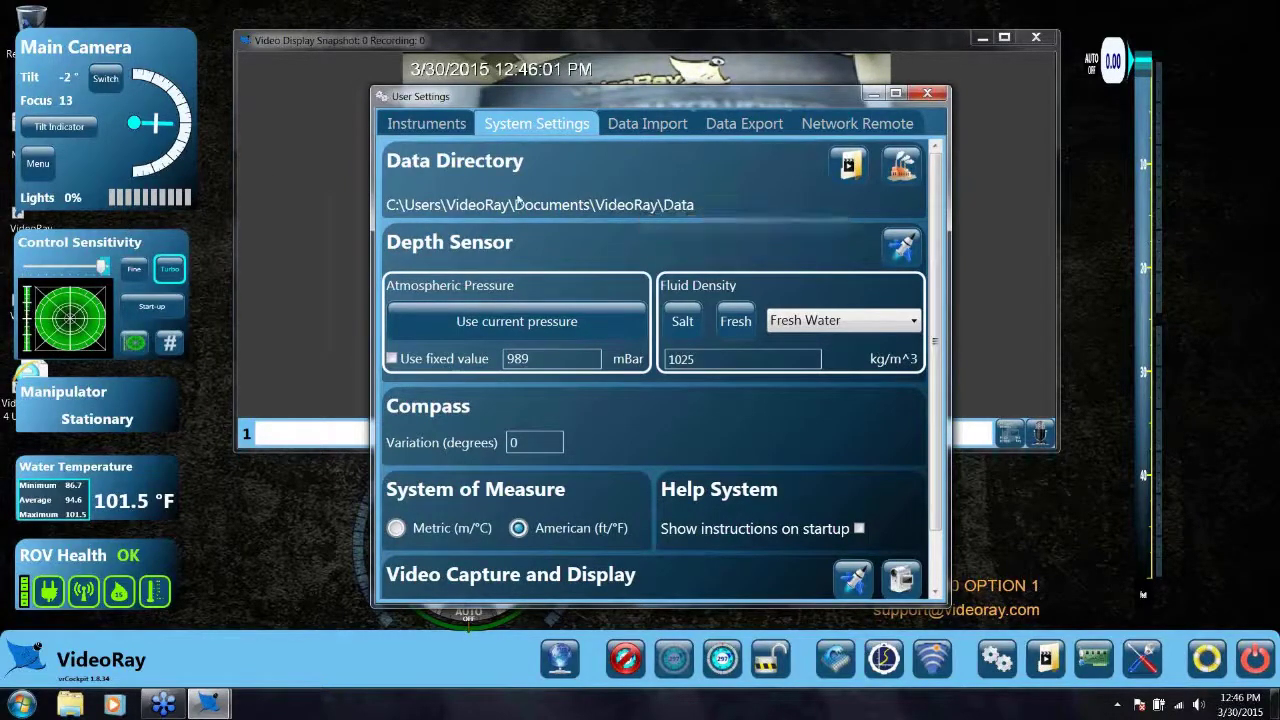
pyautogui.click(534, 322)
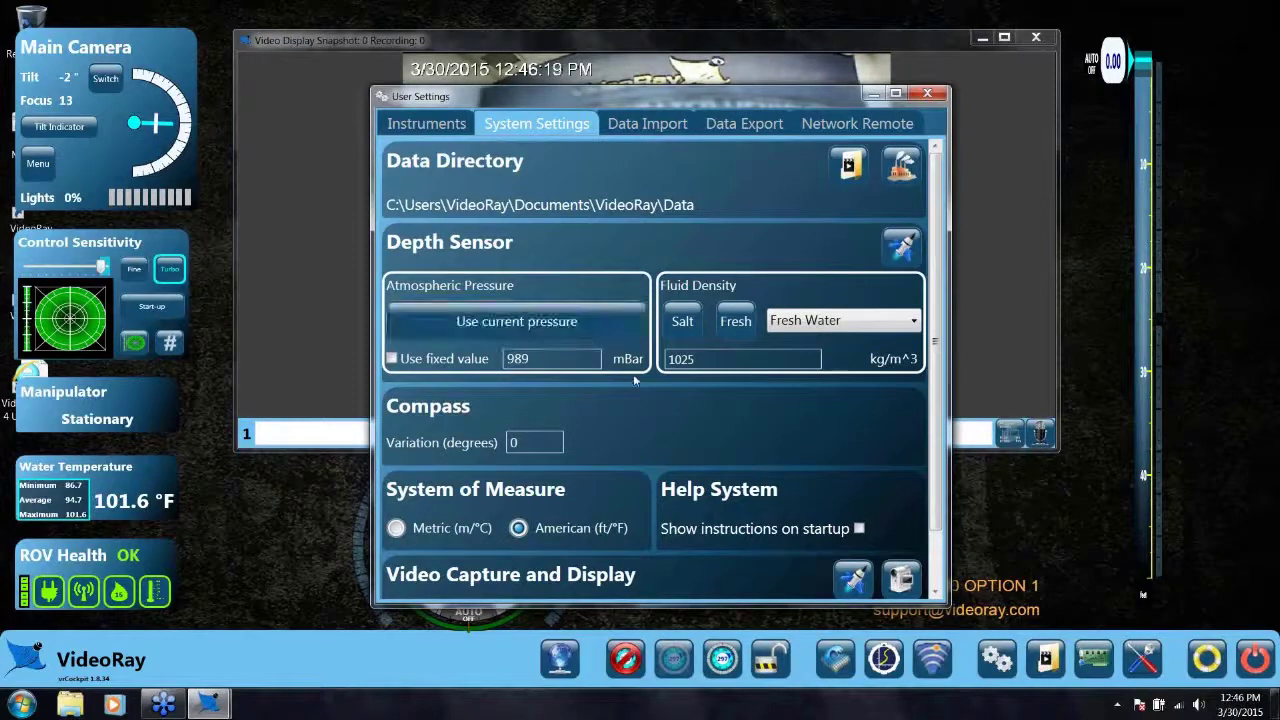
pyautogui.click(913, 324)
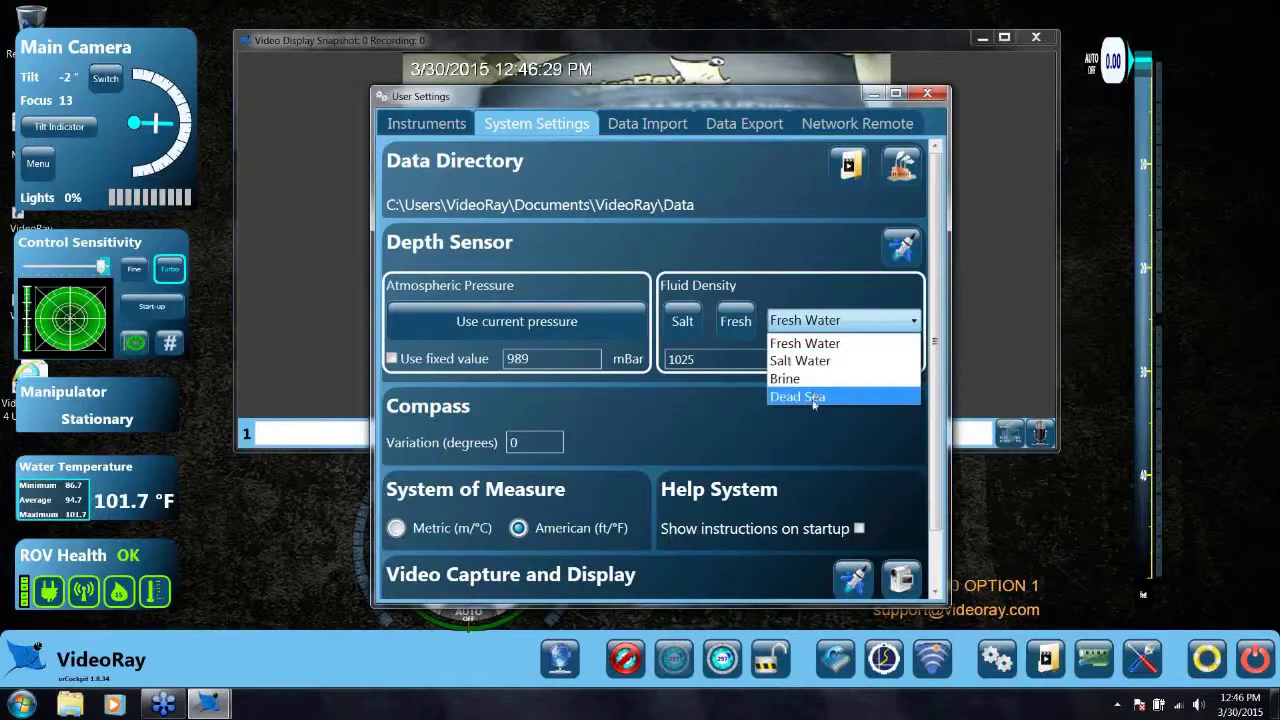
pyautogui.click(846, 302)
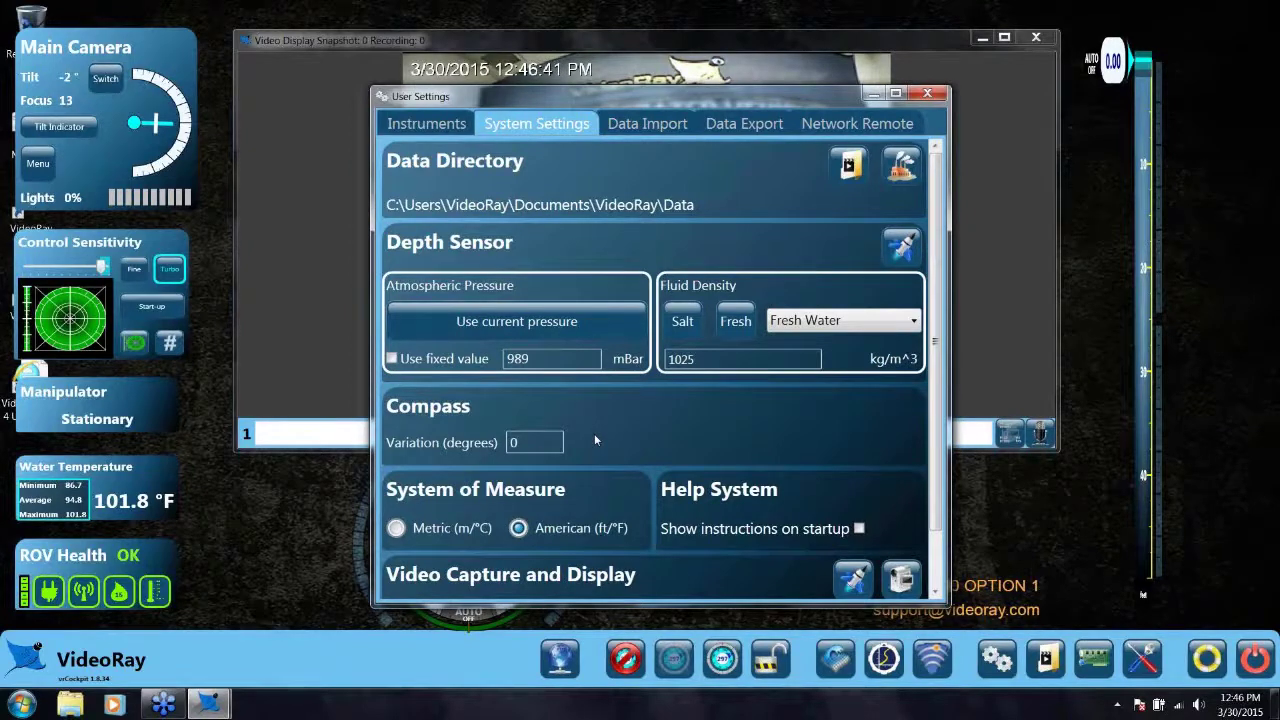
# Step: Reposition the User Settings window and switch the System of Measure to Metric and back to American
pyautogui.moveTo(611, 93); pyautogui.dragTo(774, 92)
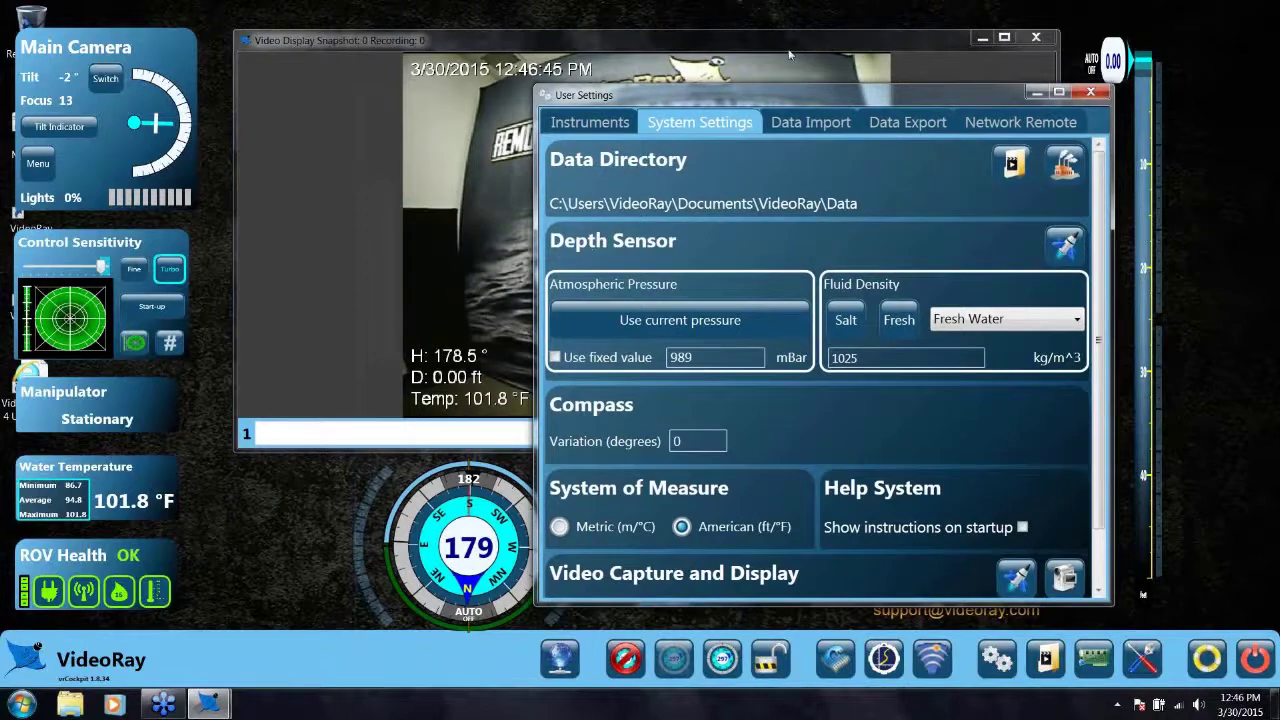
pyautogui.moveTo(806, 95); pyautogui.dragTo(772, 77)
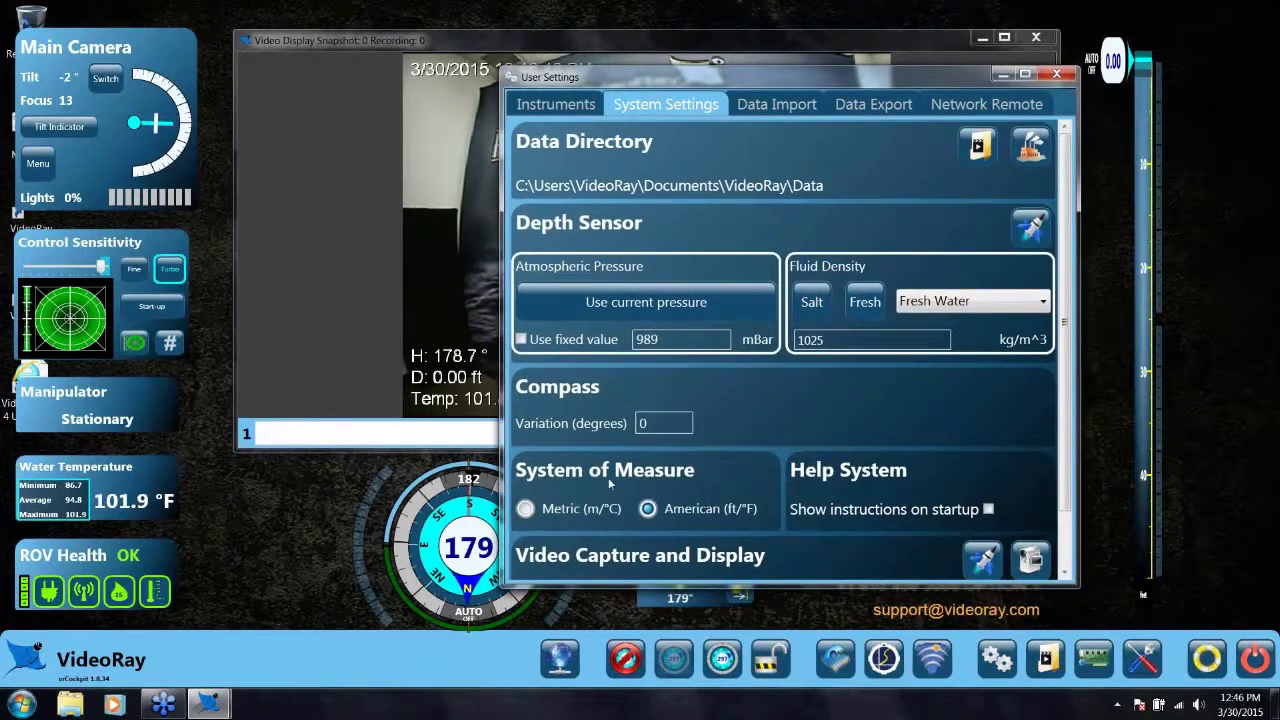
pyautogui.click(526, 509)
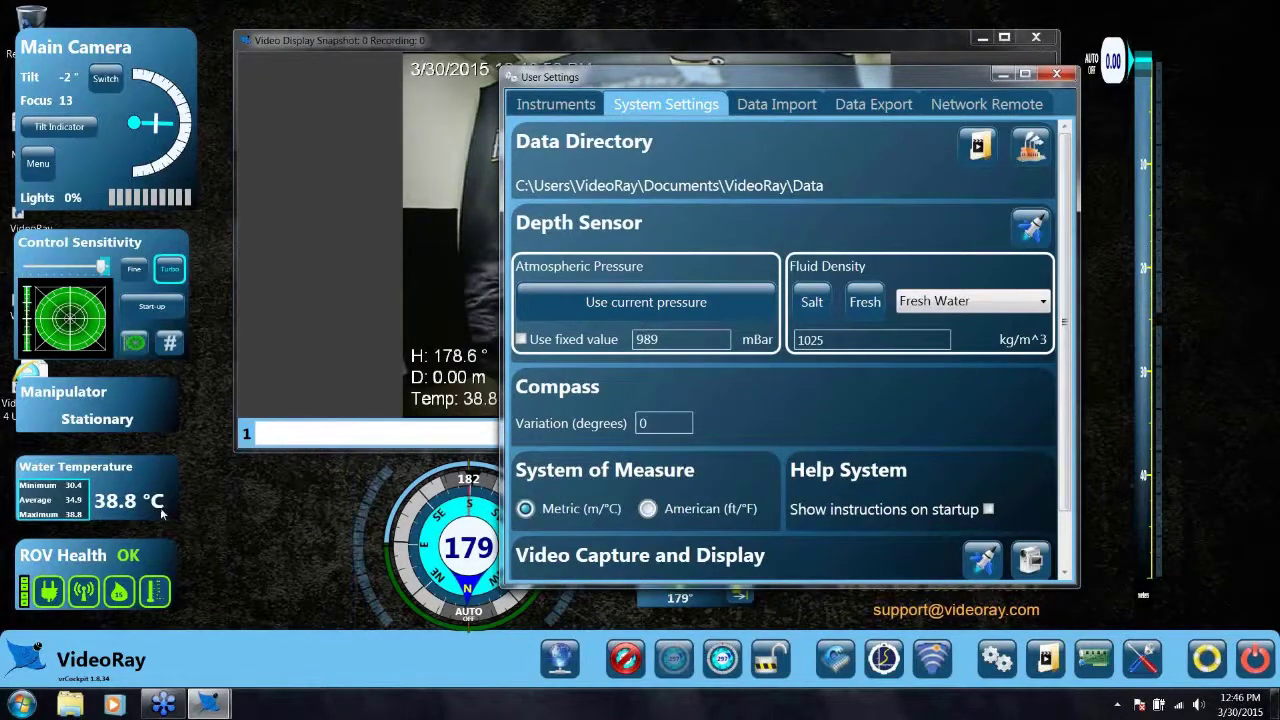
pyautogui.click(648, 509)
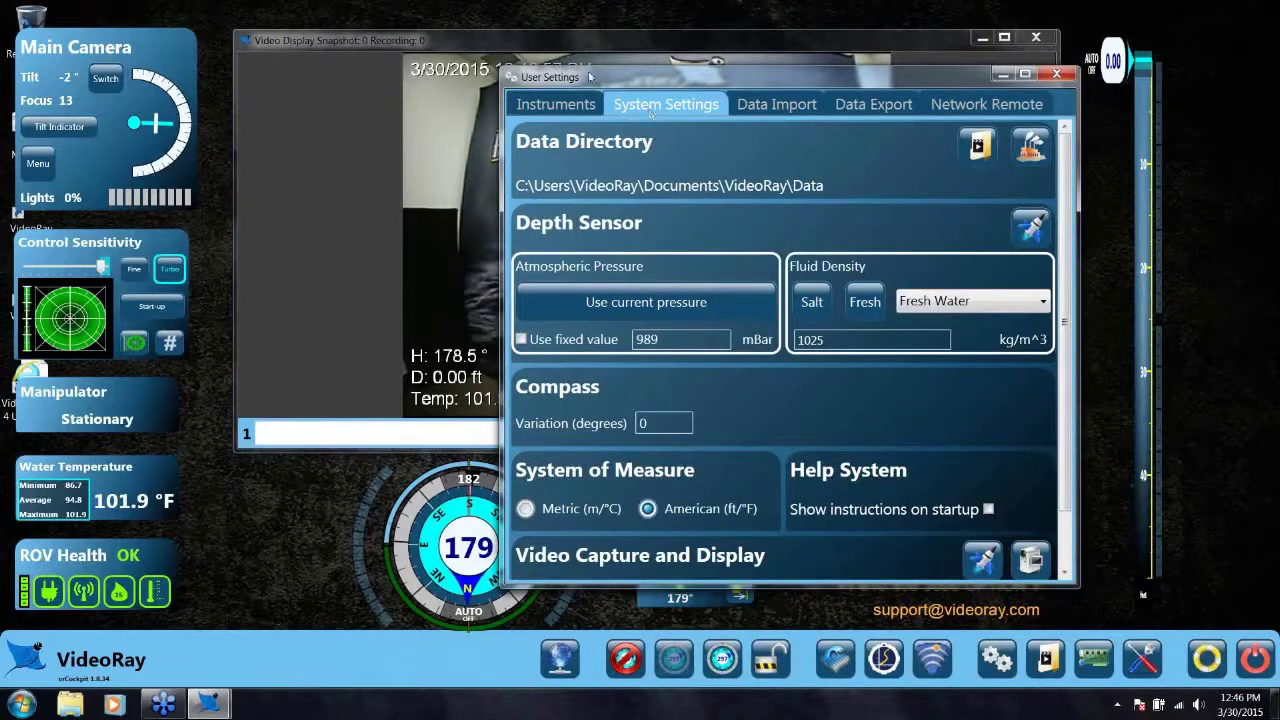
pyautogui.moveTo(527, 80); pyautogui.dragTo(685, 88)
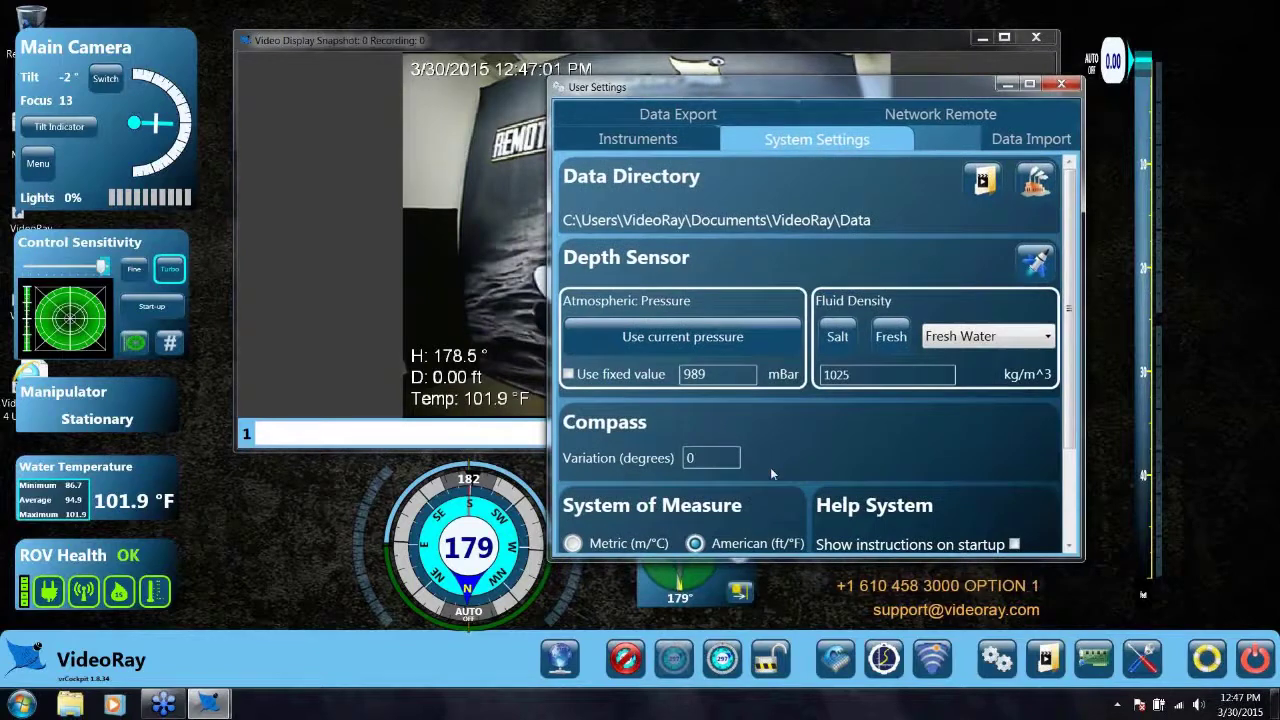
# Step: Review the Metric and American measurement choices and the Help System's Show instructions on startup option
pyautogui.click(573, 543)
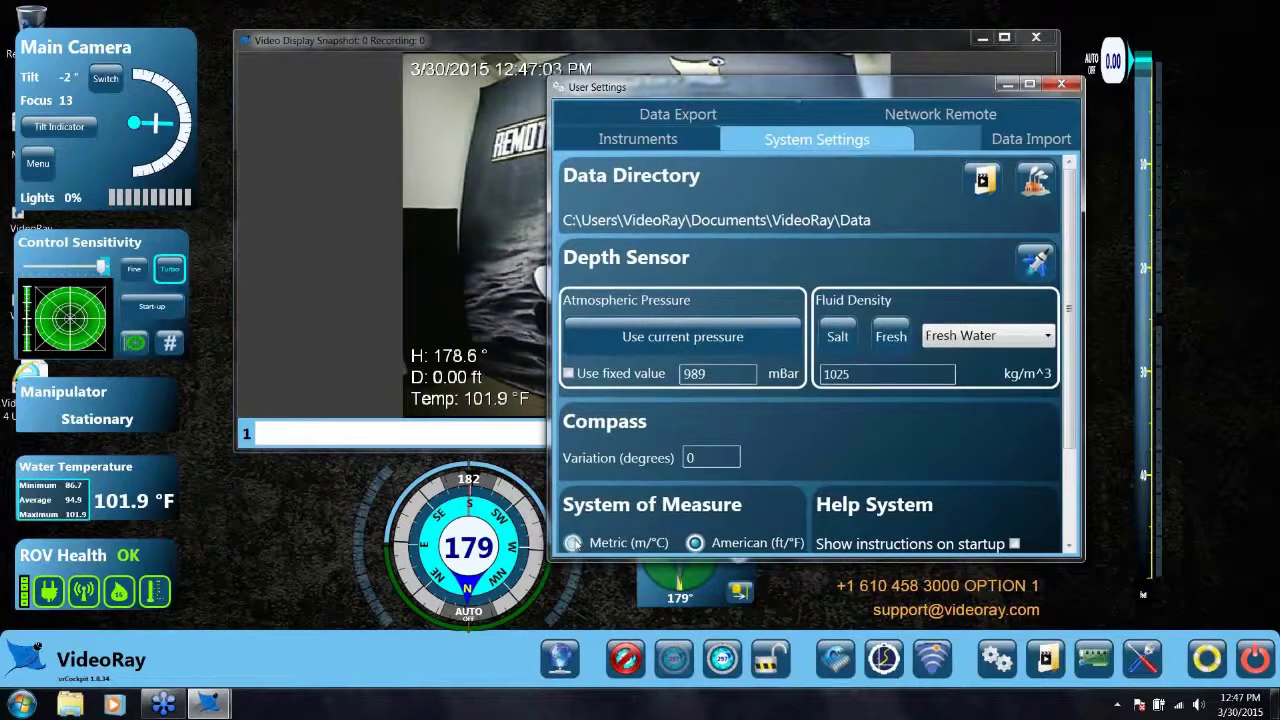
pyautogui.click(695, 543)
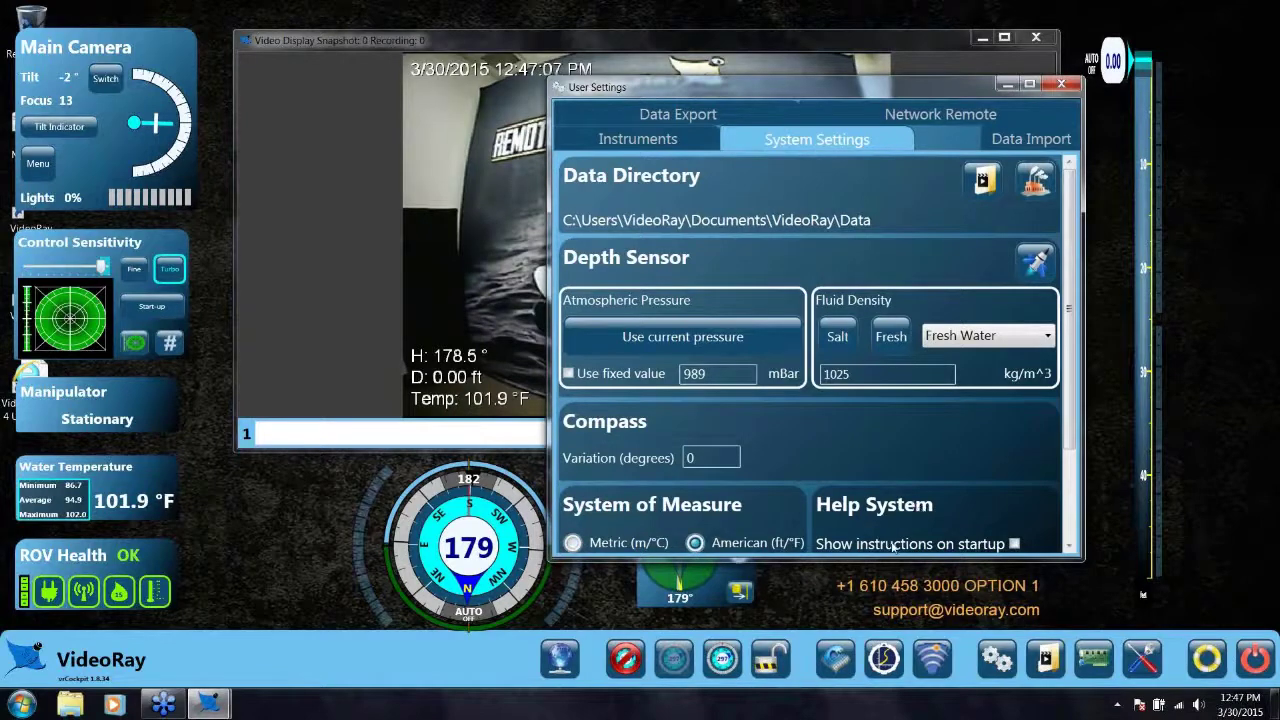
pyautogui.click(1014, 544)
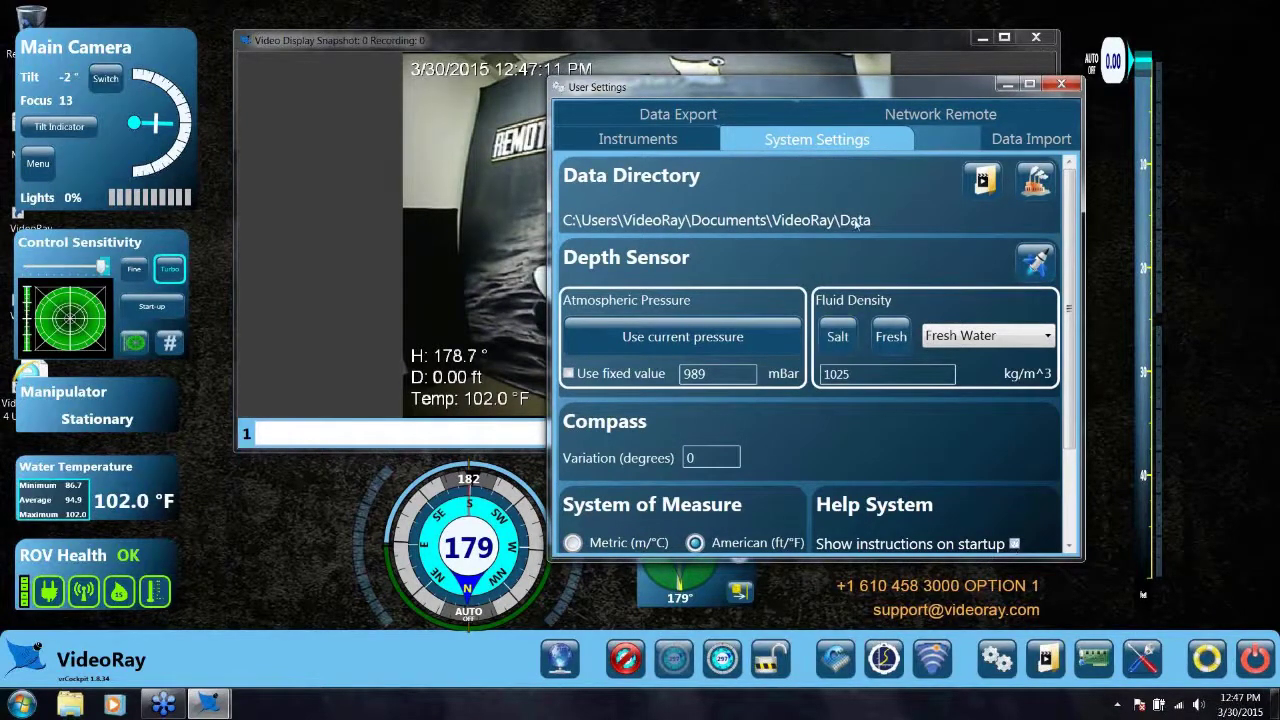
# Step: View the Data Export and Data Import settings, return to System Settings, and close User Settings
pyautogui.click(732, 116)
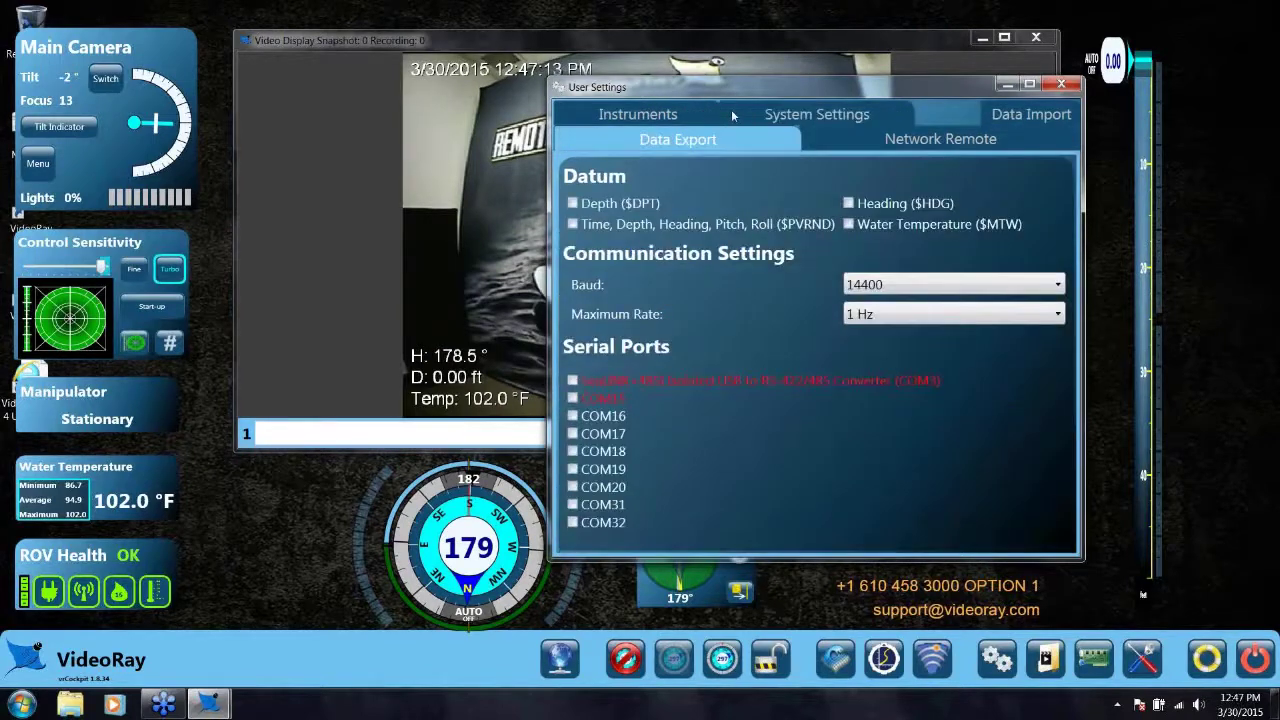
pyautogui.click(1058, 117)
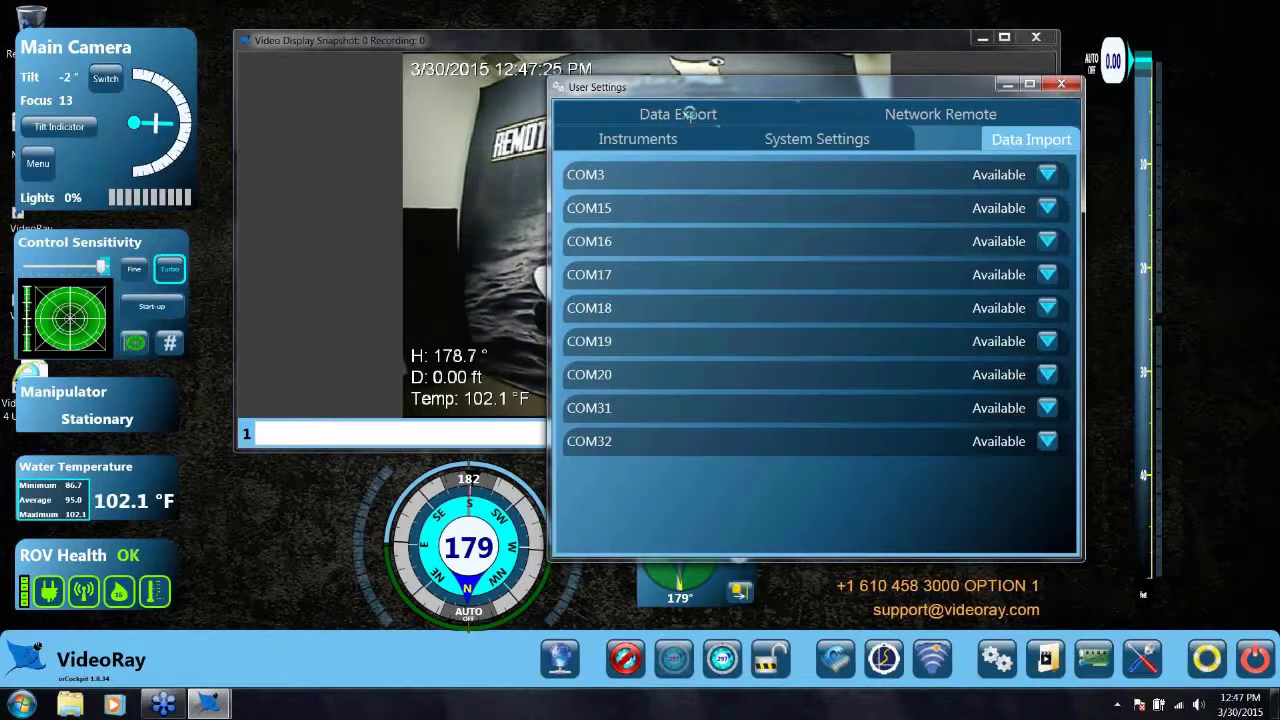
pyautogui.click(690, 113)
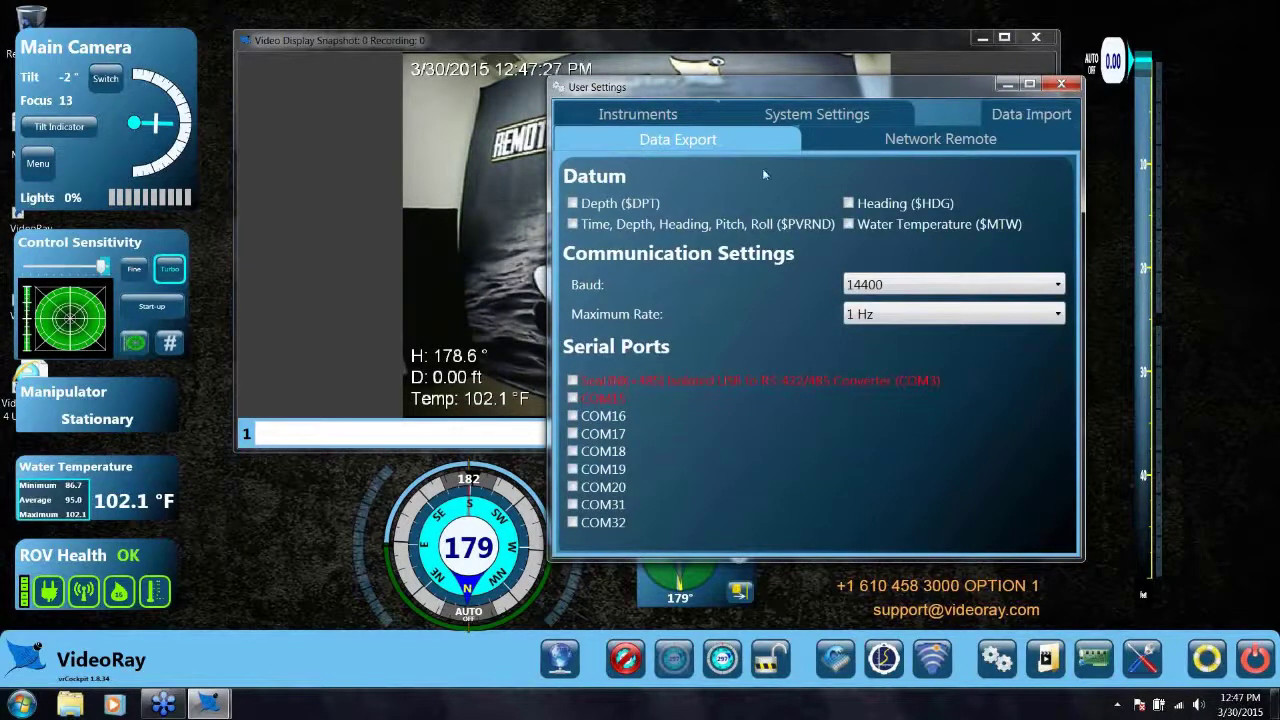
pyautogui.click(828, 117)
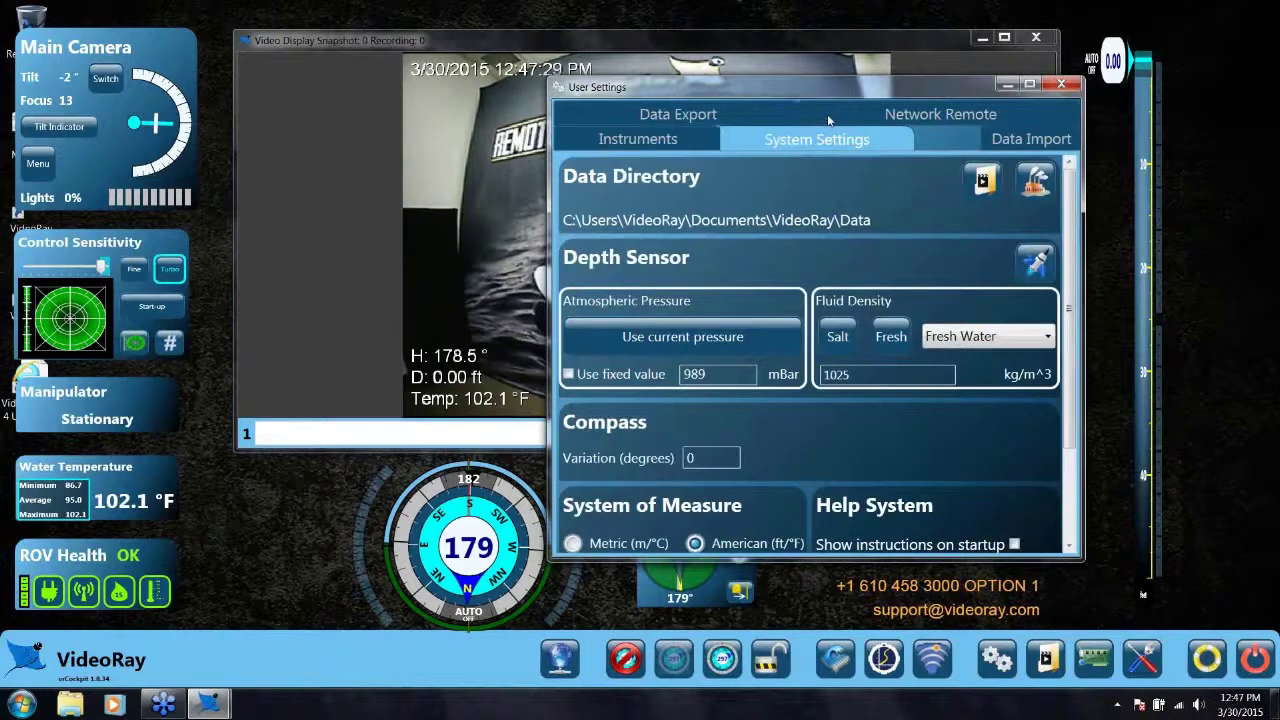
pyautogui.click(1061, 84)
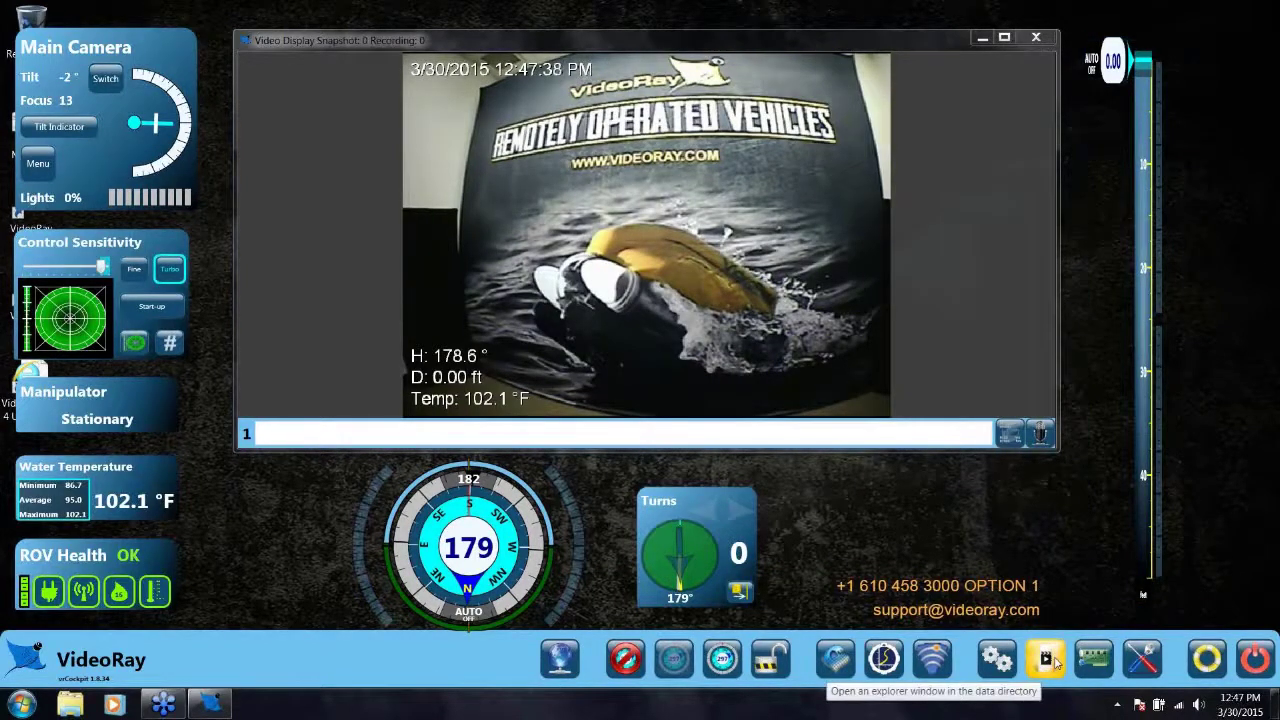
# Step: Open the data directory's Imagery folder from the cockpit, reposition its window and close it
pyautogui.click(1046, 659)
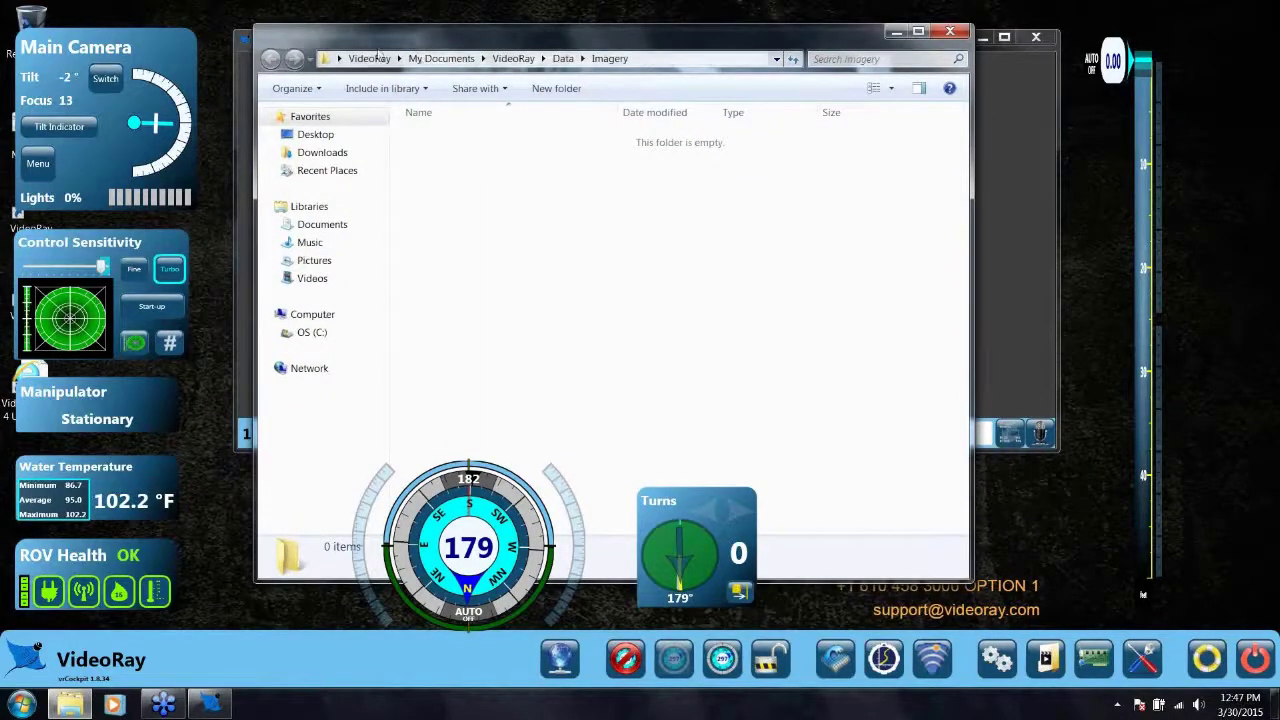
pyautogui.moveTo(340, 38); pyautogui.dragTo(368, 49)
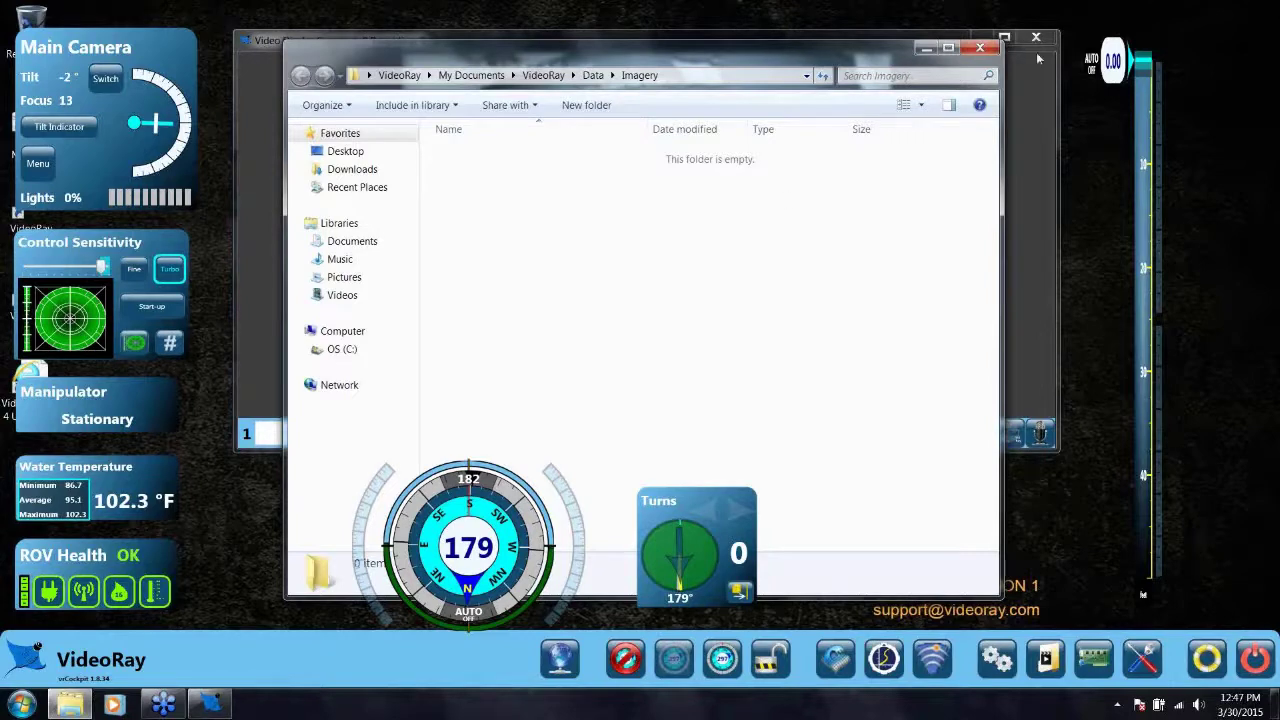
pyautogui.click(980, 47)
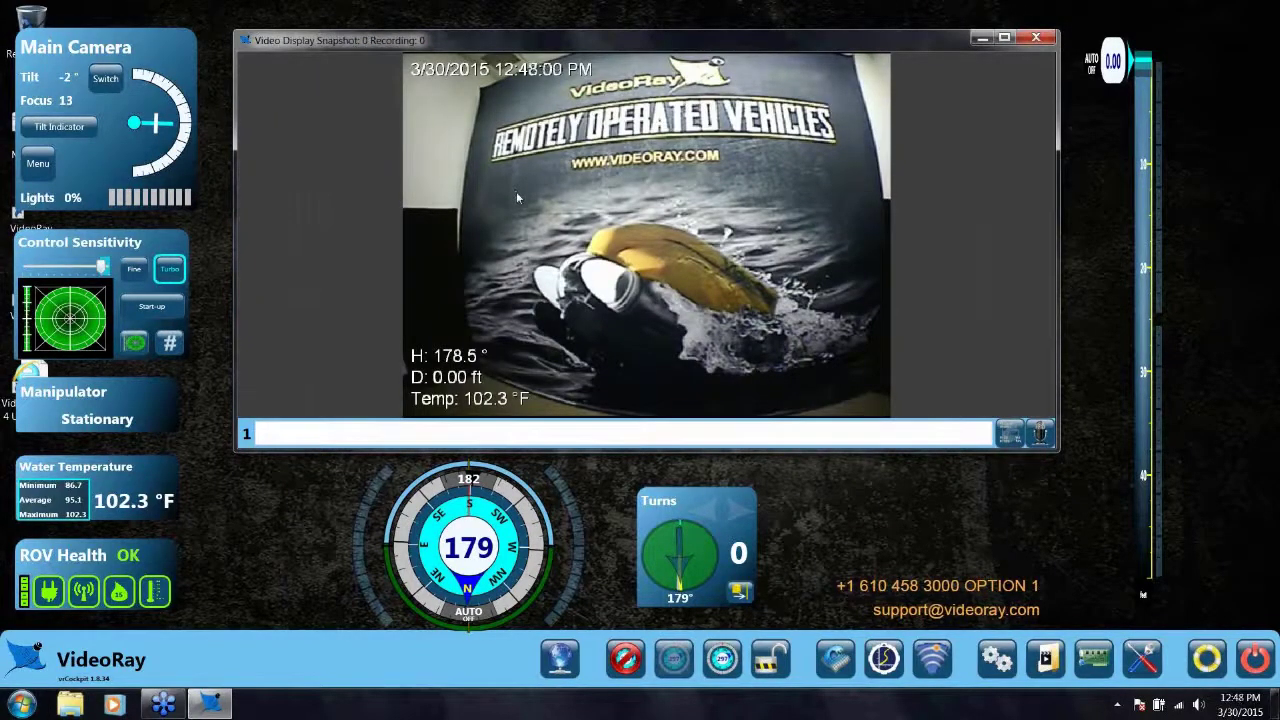
# Step: Record a clip of the camera video, play it from the Imagery folder, and close the player and folder
pyautogui.hotkey('ctrl', 'r')
pyautogui.click(1048, 668)
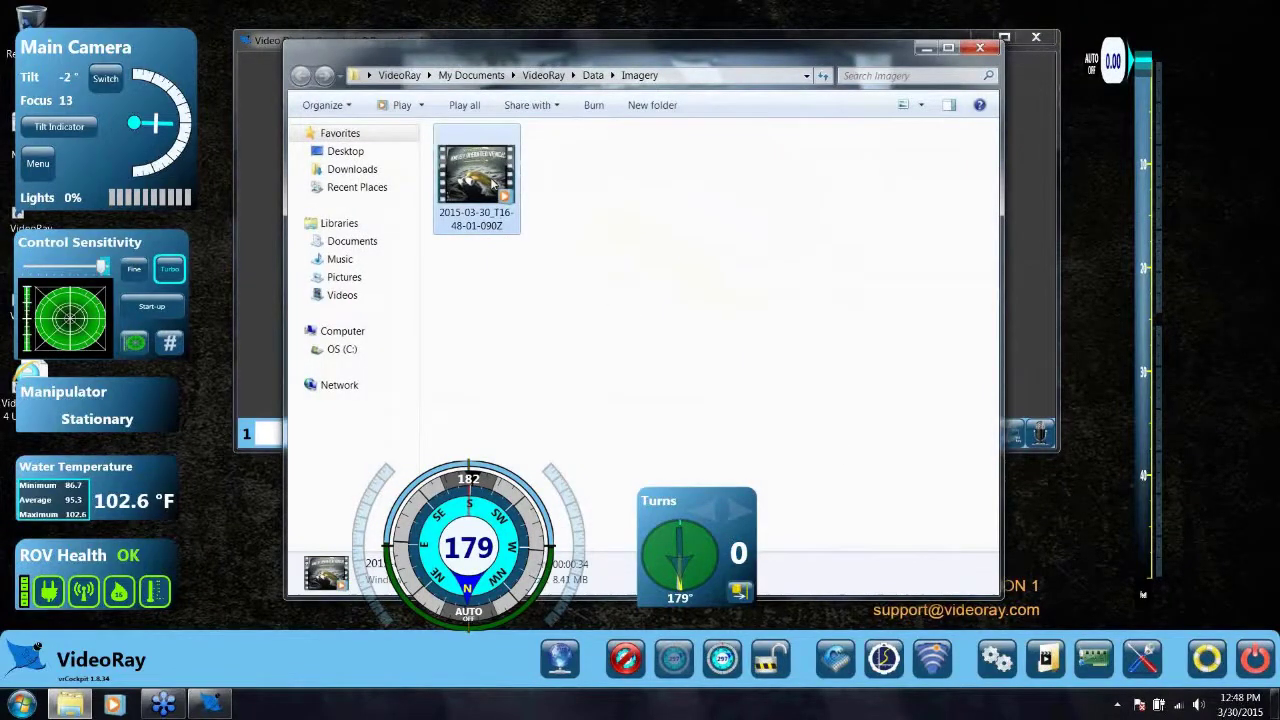
pyautogui.moveTo(484, 166)
pyautogui.mouseDown()
pyautogui.moveTo(808, 182)
pyautogui.moveTo(484, 178)
pyautogui.mouseUp()
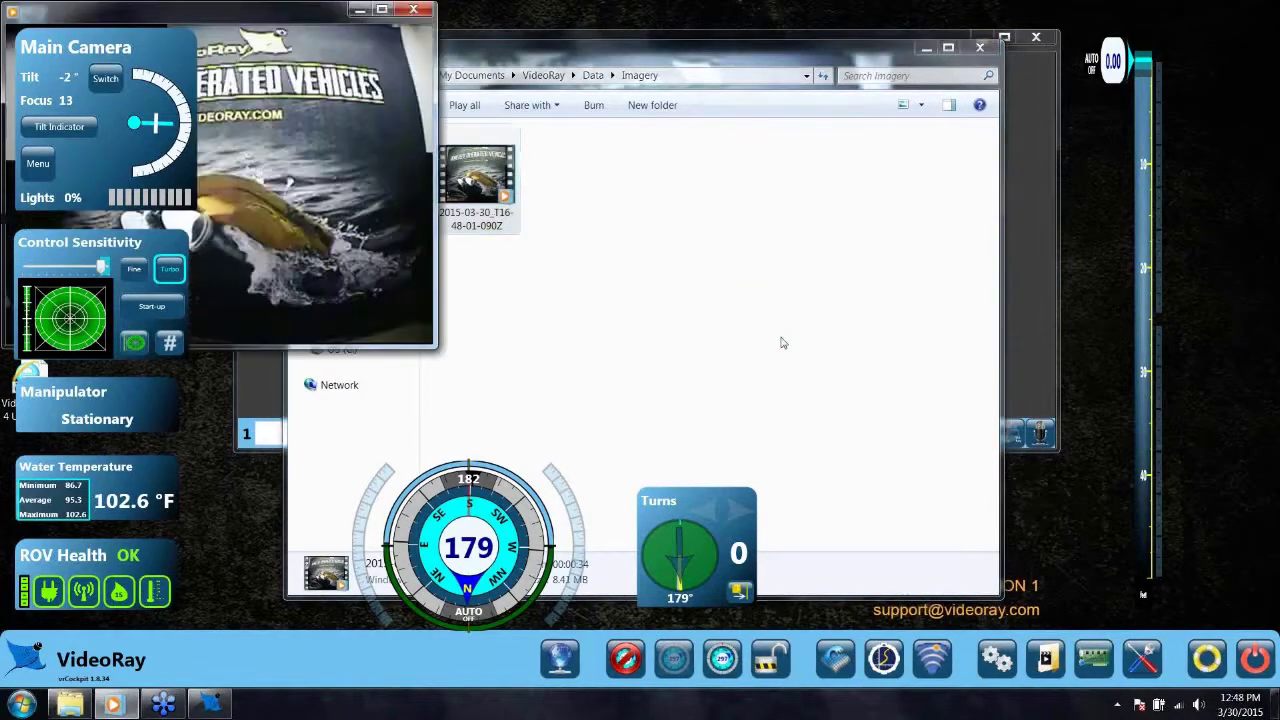
pyautogui.click(413, 9)
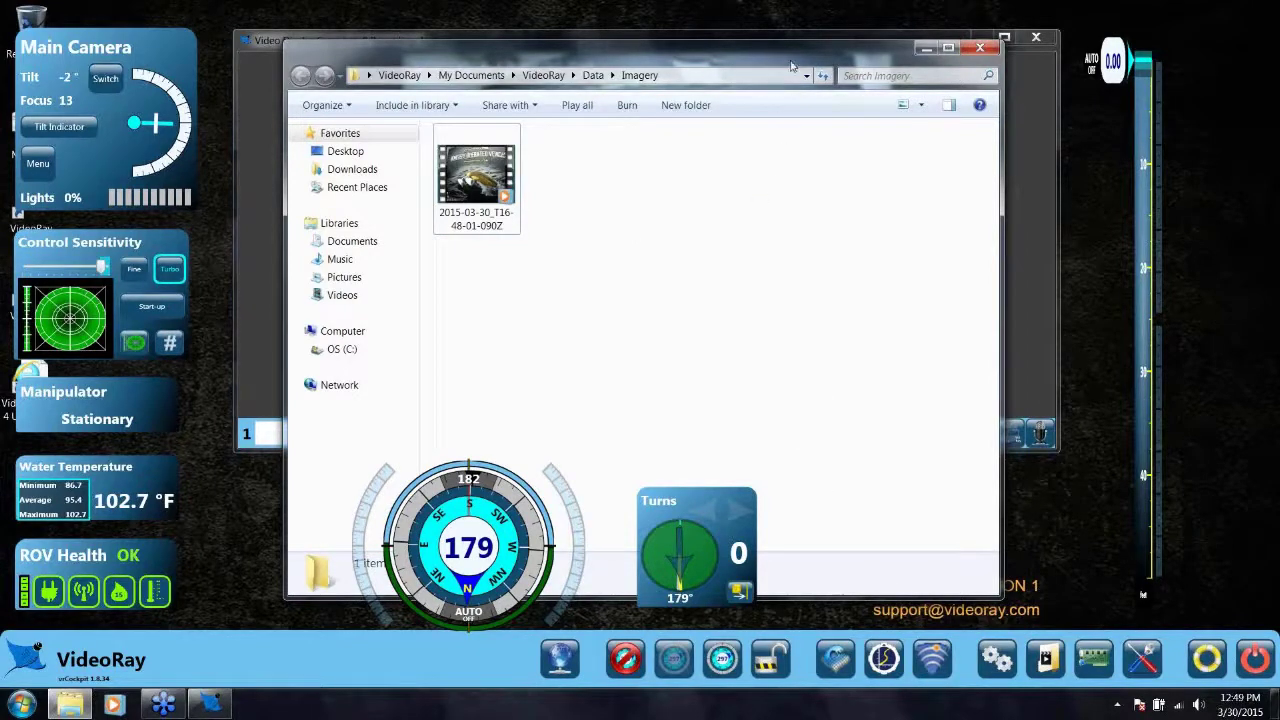
pyautogui.click(980, 48)
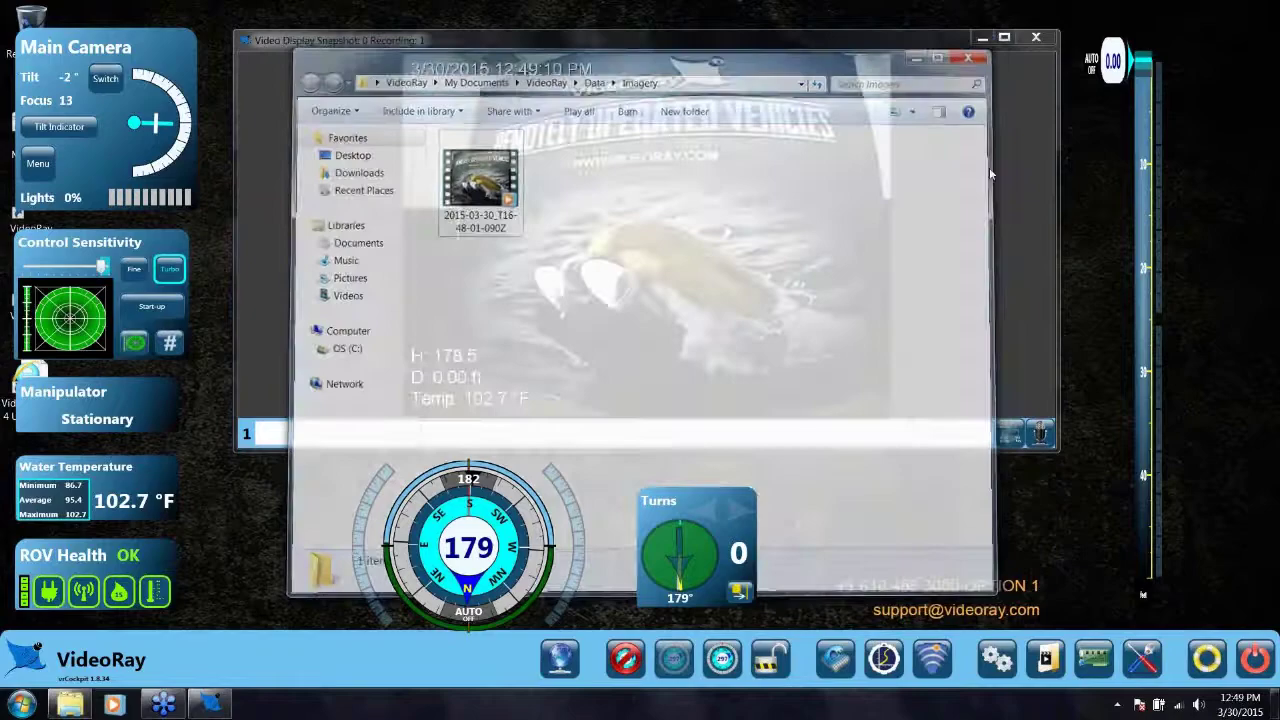
# Step: View the thruster, power supply and ROV status in the Engine Room, and replace it with the Service Bay diagnostics
pyautogui.click(1094, 659)
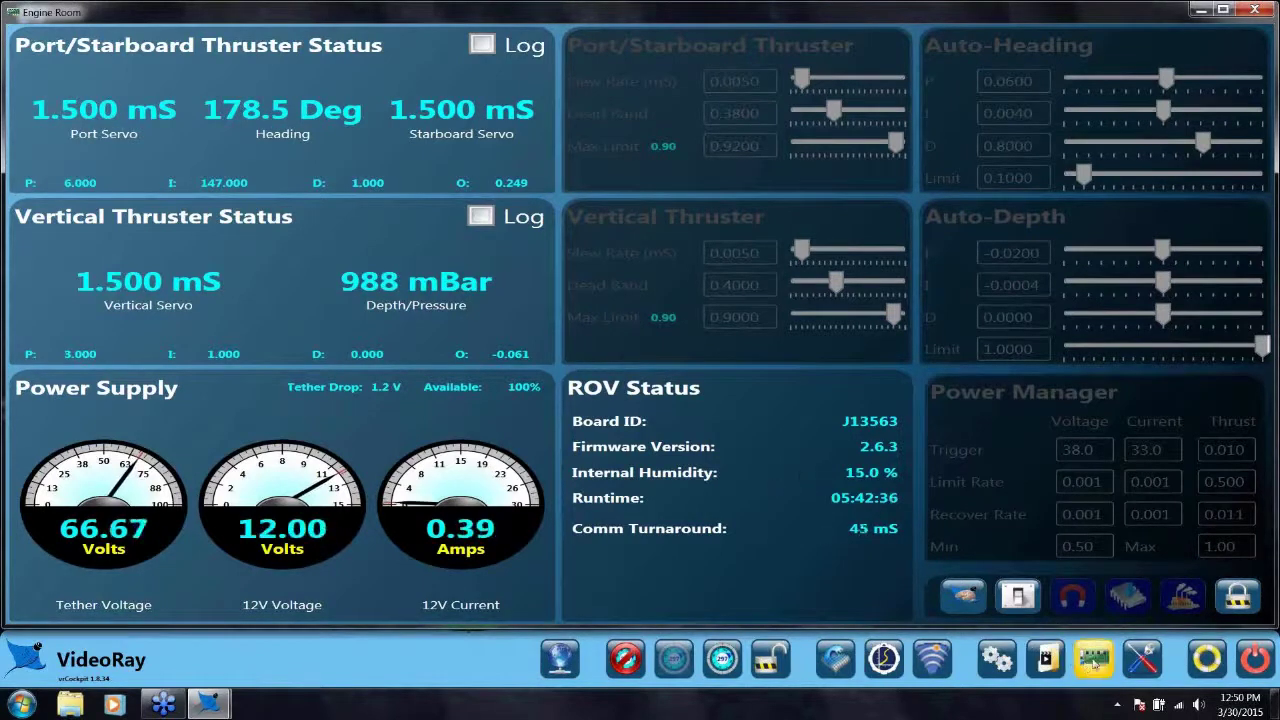
pyautogui.click(1142, 658)
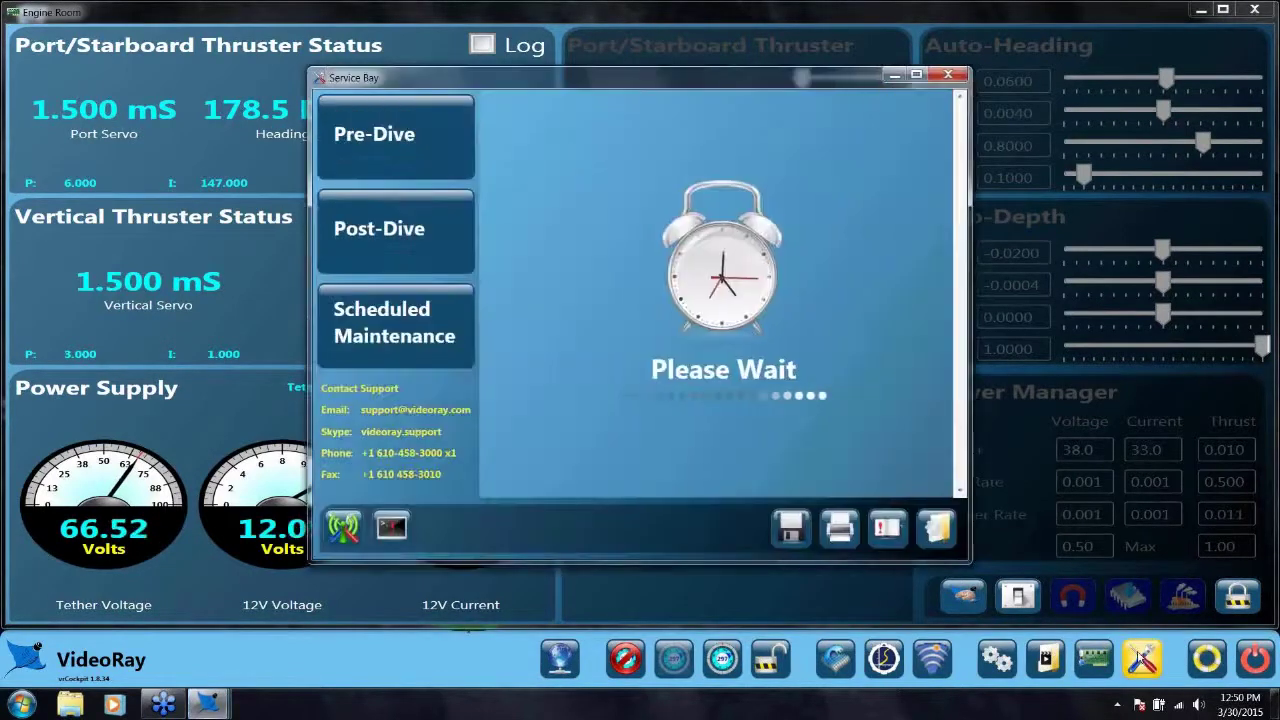
pyautogui.click(1255, 10)
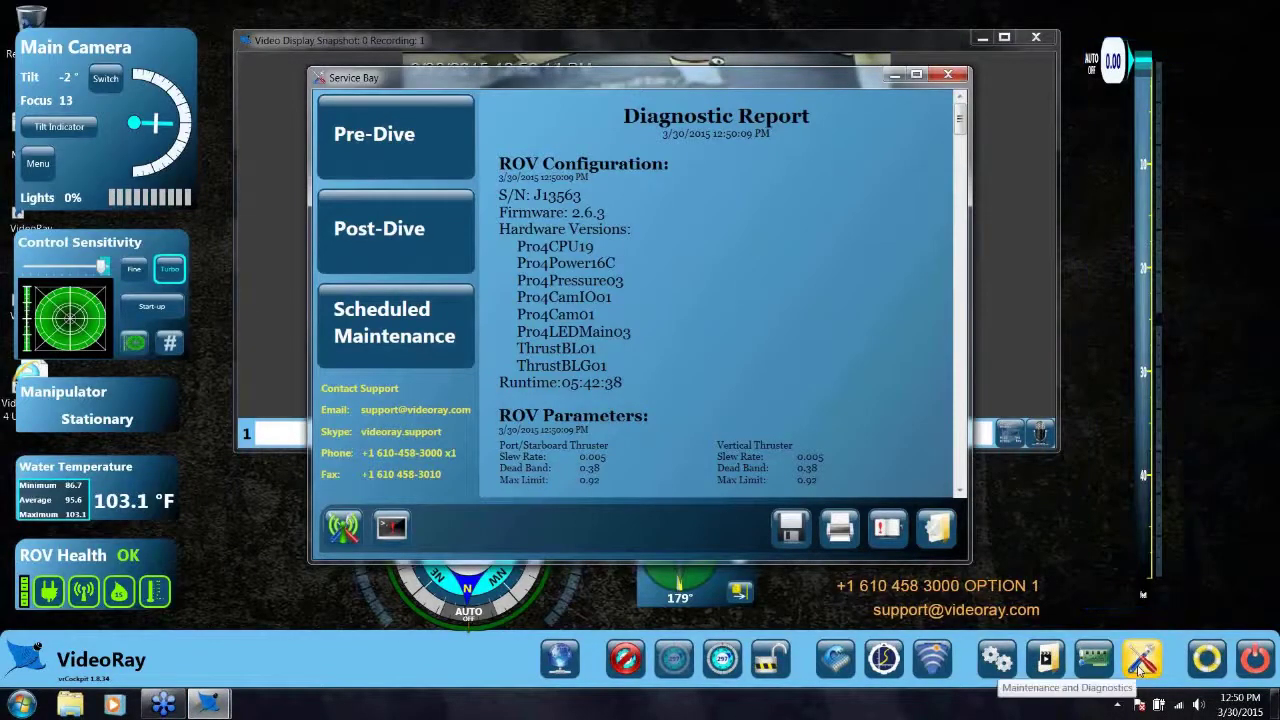
# Step: Enlarge the Service Bay window and examine the diagnostic report from the ROV parameters through the IP network information
pyautogui.moveTo(798, 79); pyautogui.dragTo(760, 46)
pyautogui.moveTo(927, 531); pyautogui.dragTo(1058, 578)
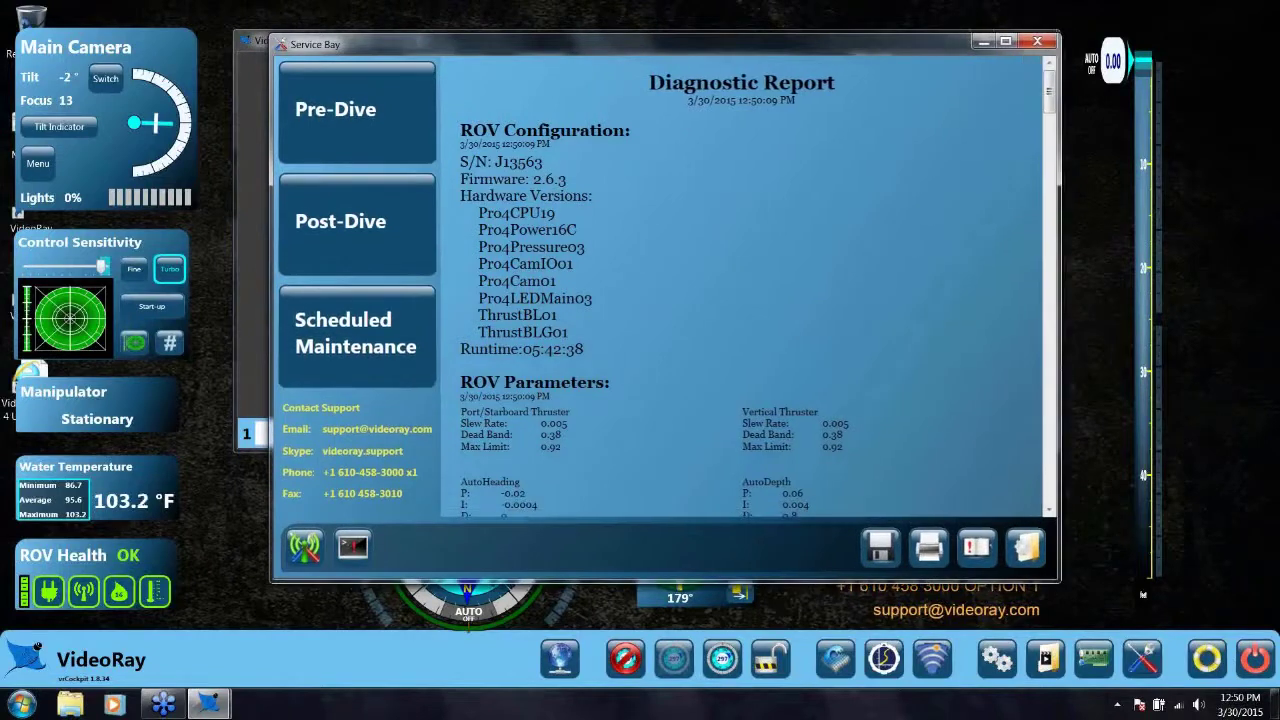
pyautogui.scroll(-8, 745, 290)
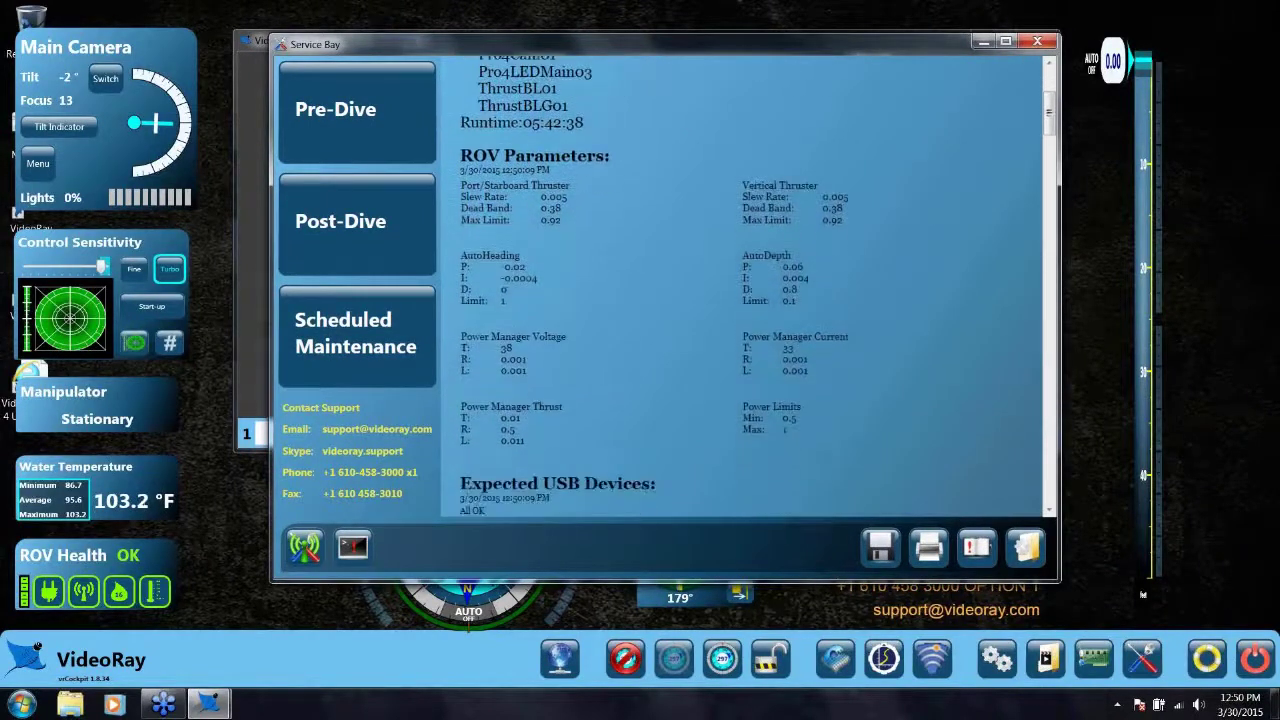
pyautogui.scroll(-3, 758, 290)
pyautogui.scroll(4, 758, 290)
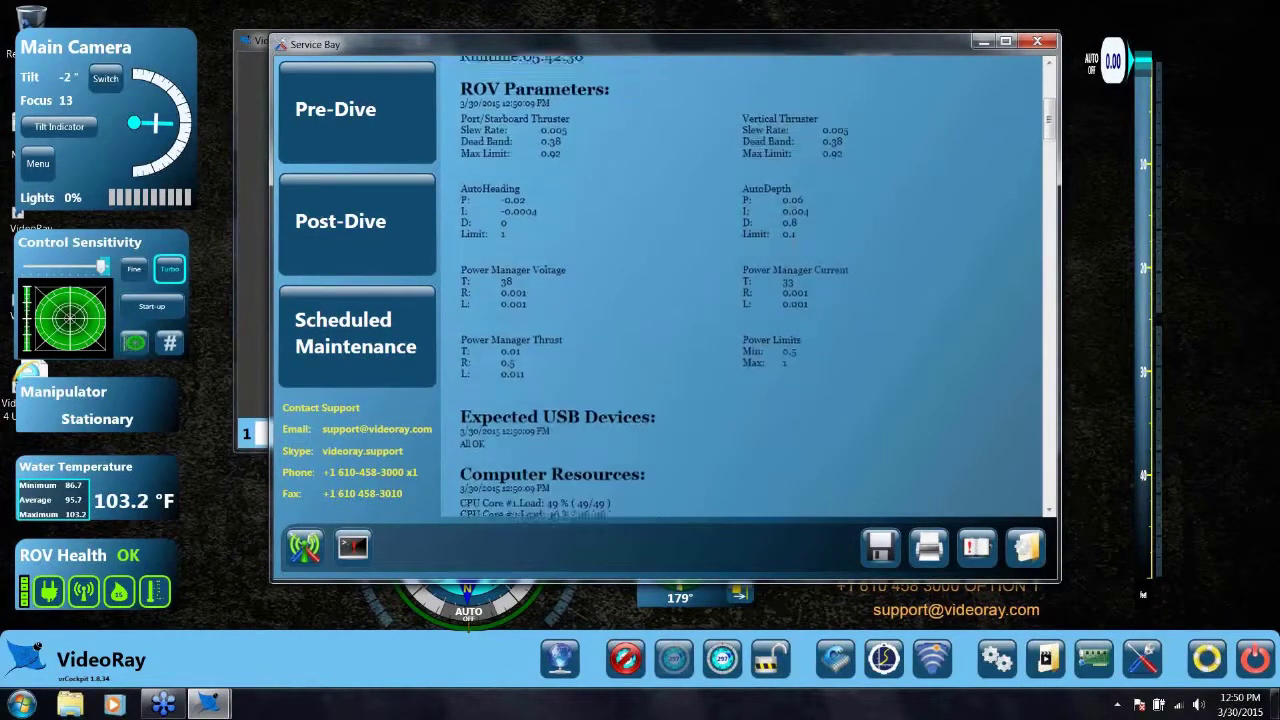
pyautogui.scroll(-8, 757, 288)
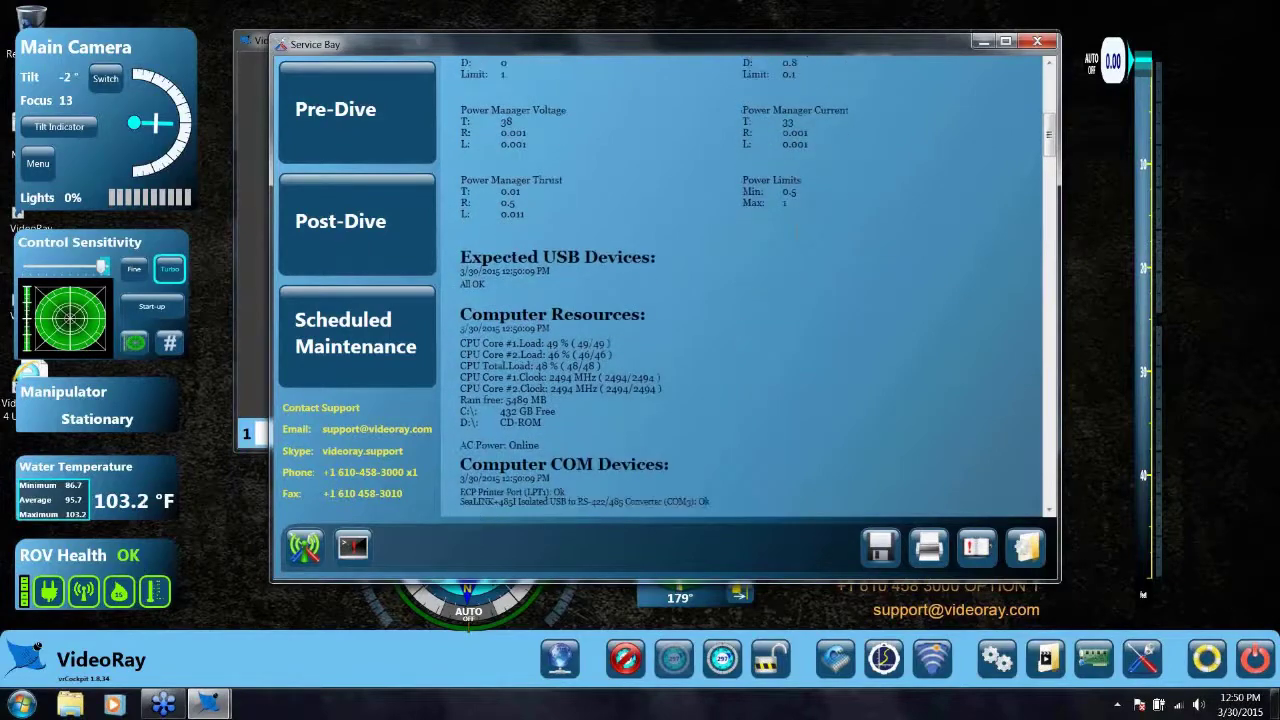
pyautogui.scroll(-8, 757, 288)
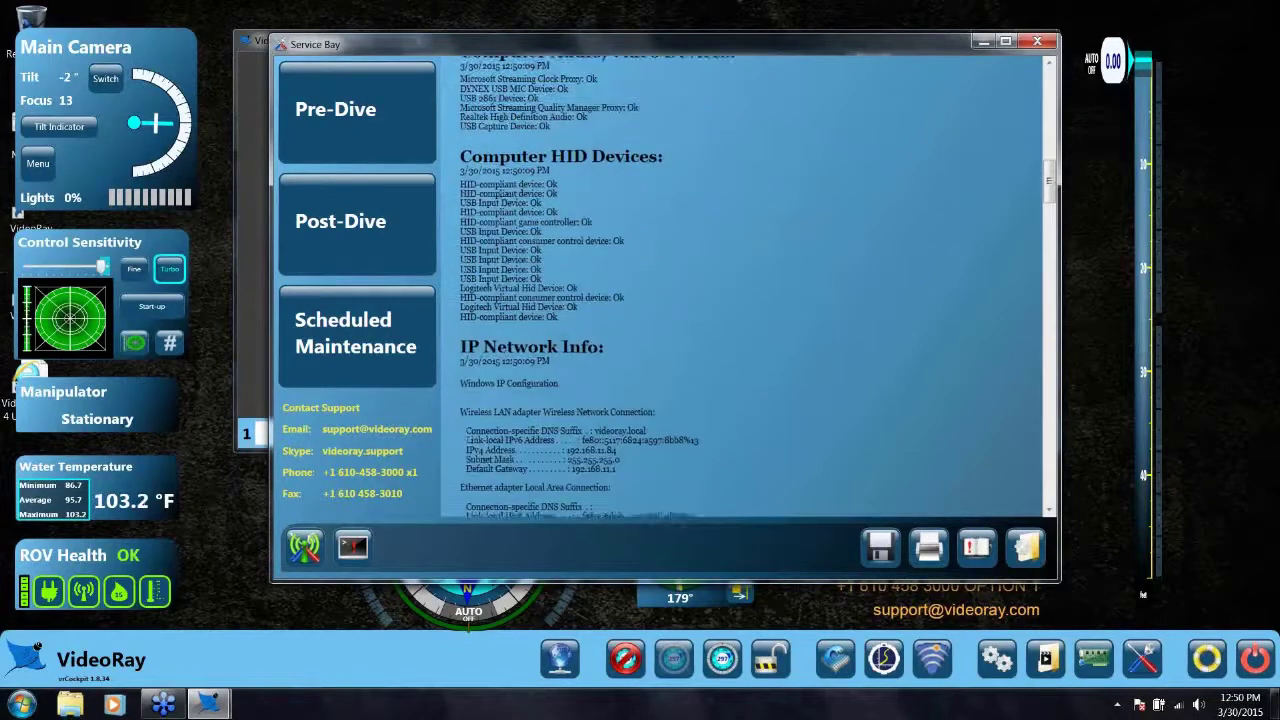
pyautogui.scroll(-2, 757, 288)
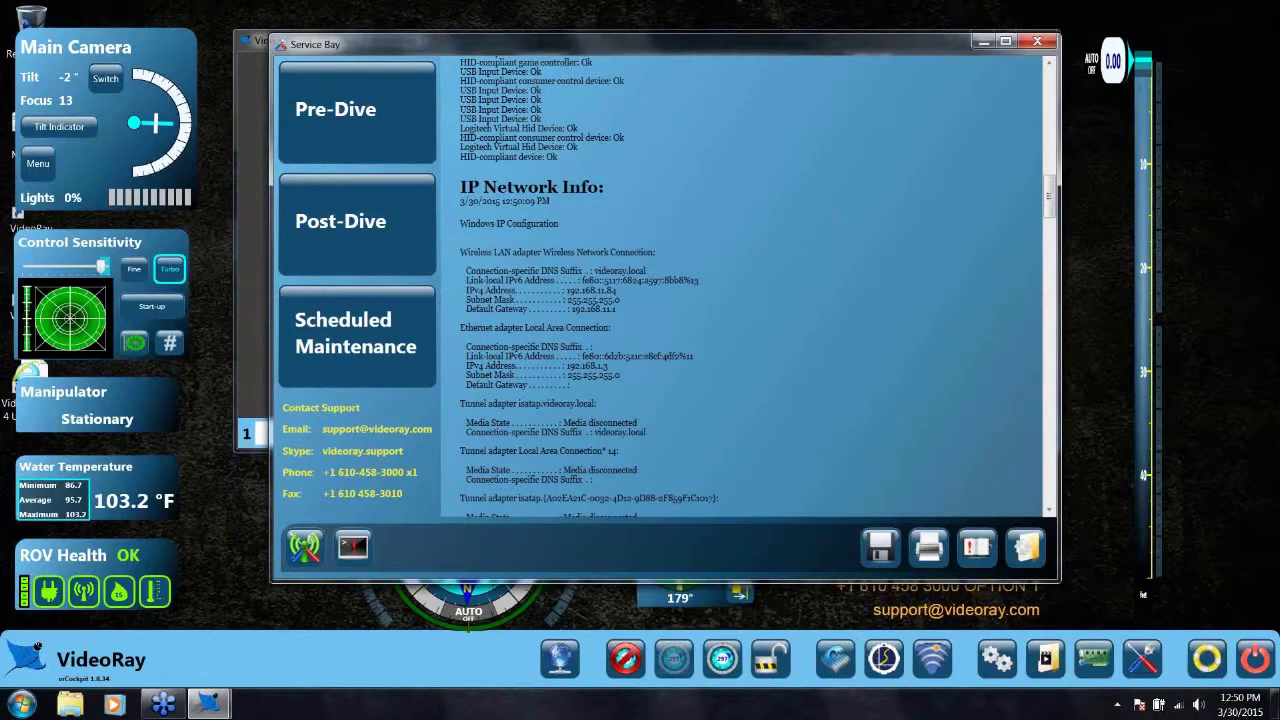
pyautogui.scroll(-2, 757, 288)
pyautogui.scroll(4, 757, 288)
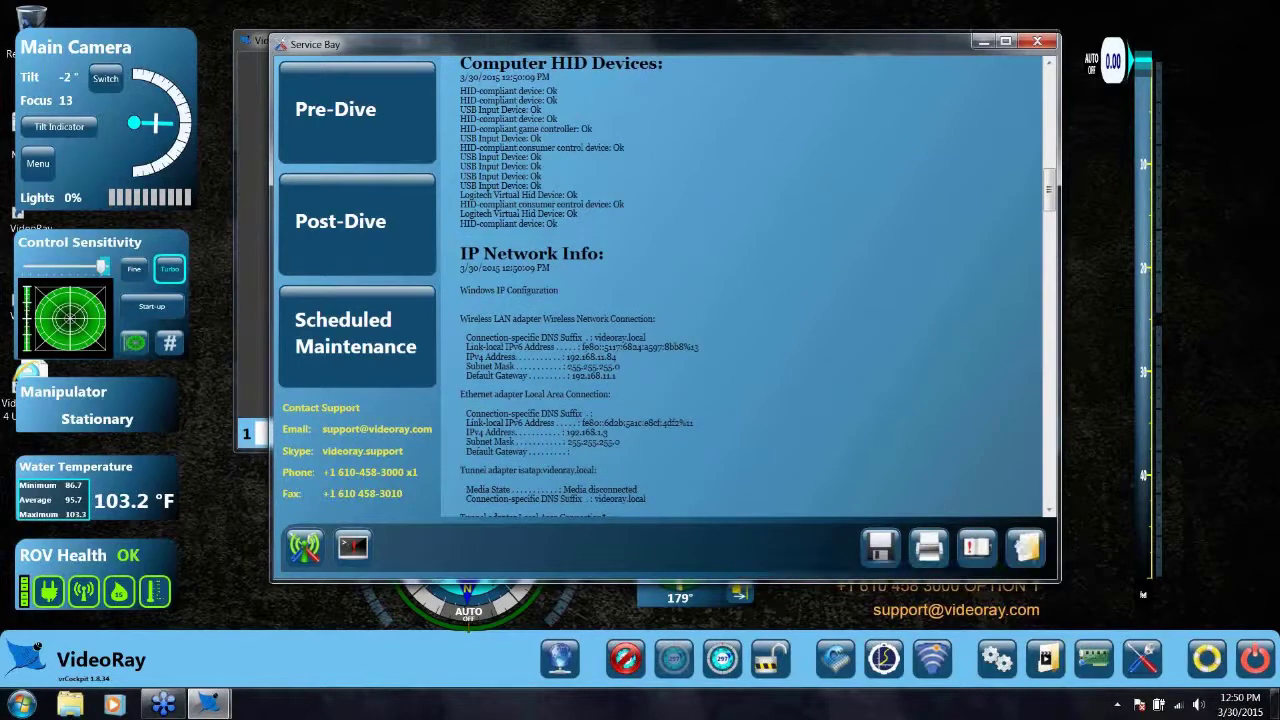
# Step: Open the Pre-Dive checklist with the operator signature left blank, look through its items and close it
pyautogui.click(350, 132)
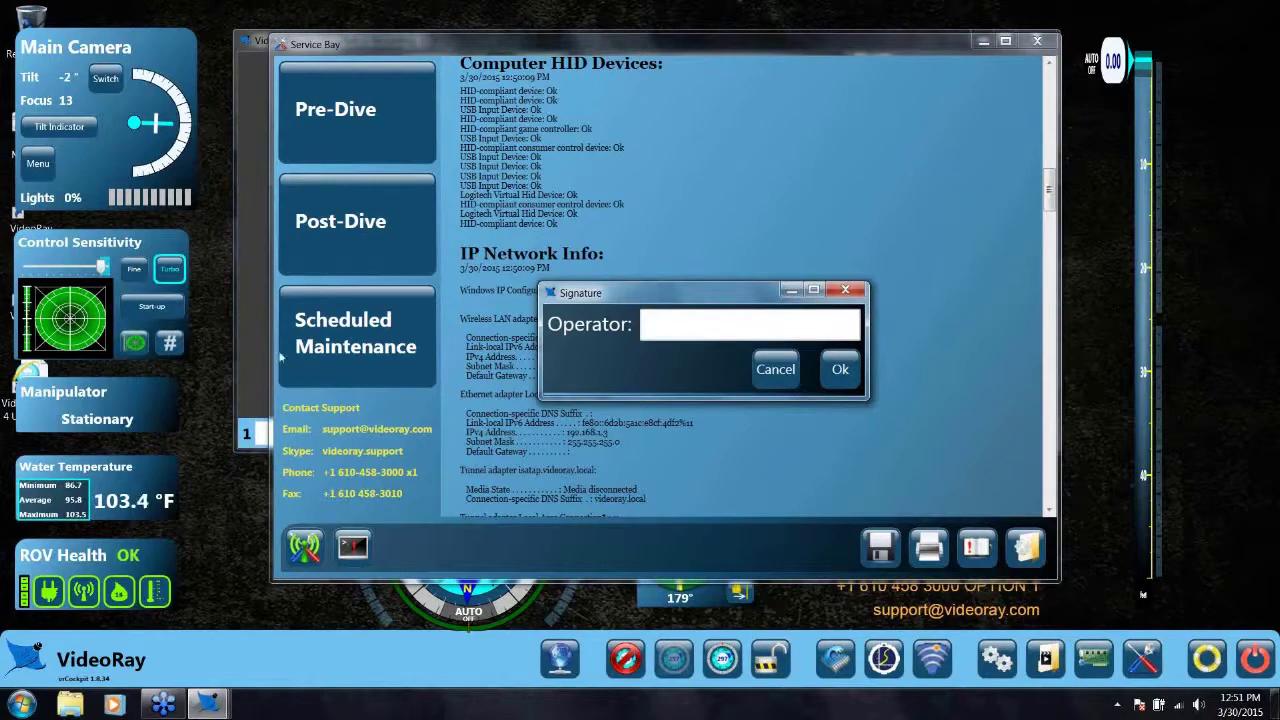
pyautogui.click(840, 370)
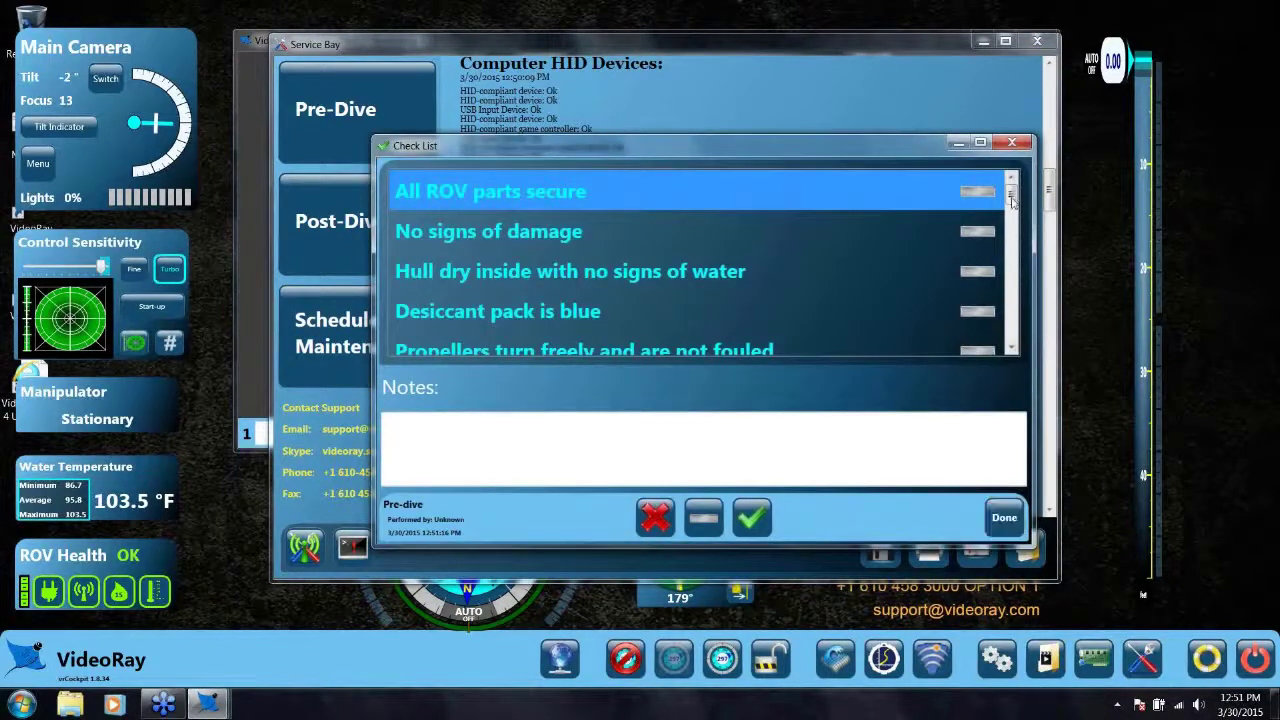
pyautogui.scroll(-3, 1012, 210)
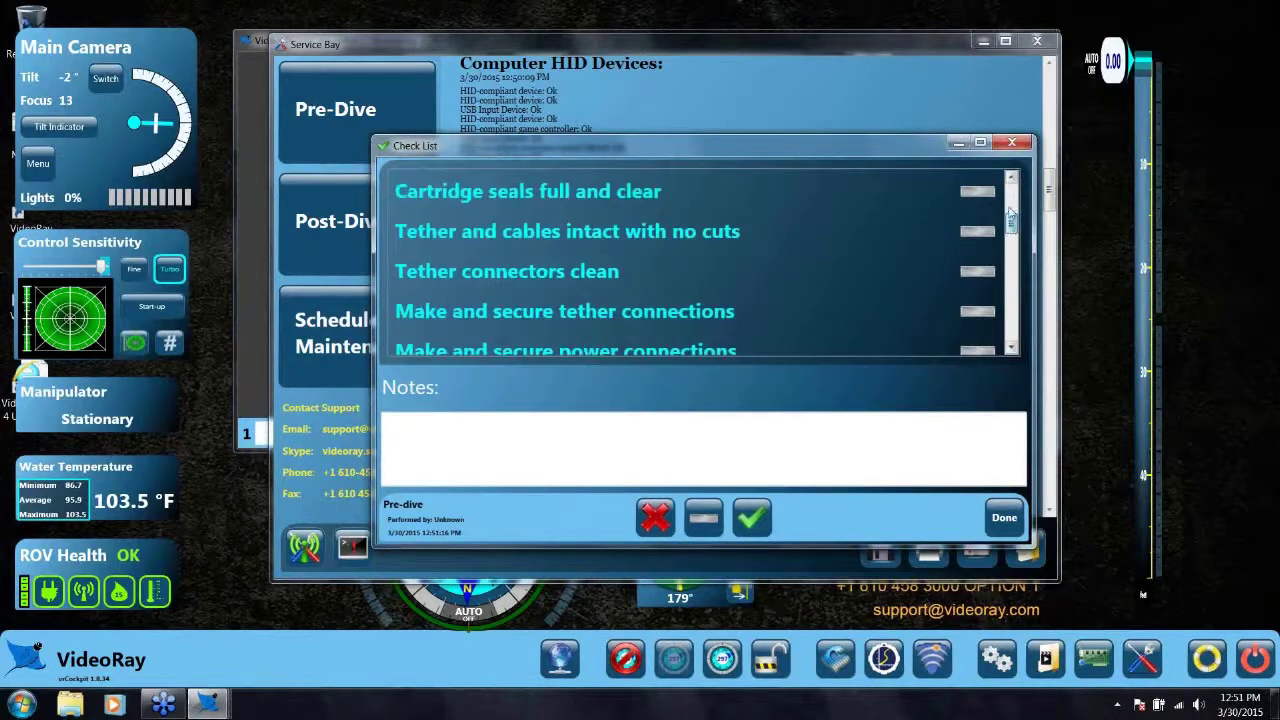
pyautogui.scroll(3, 1012, 210)
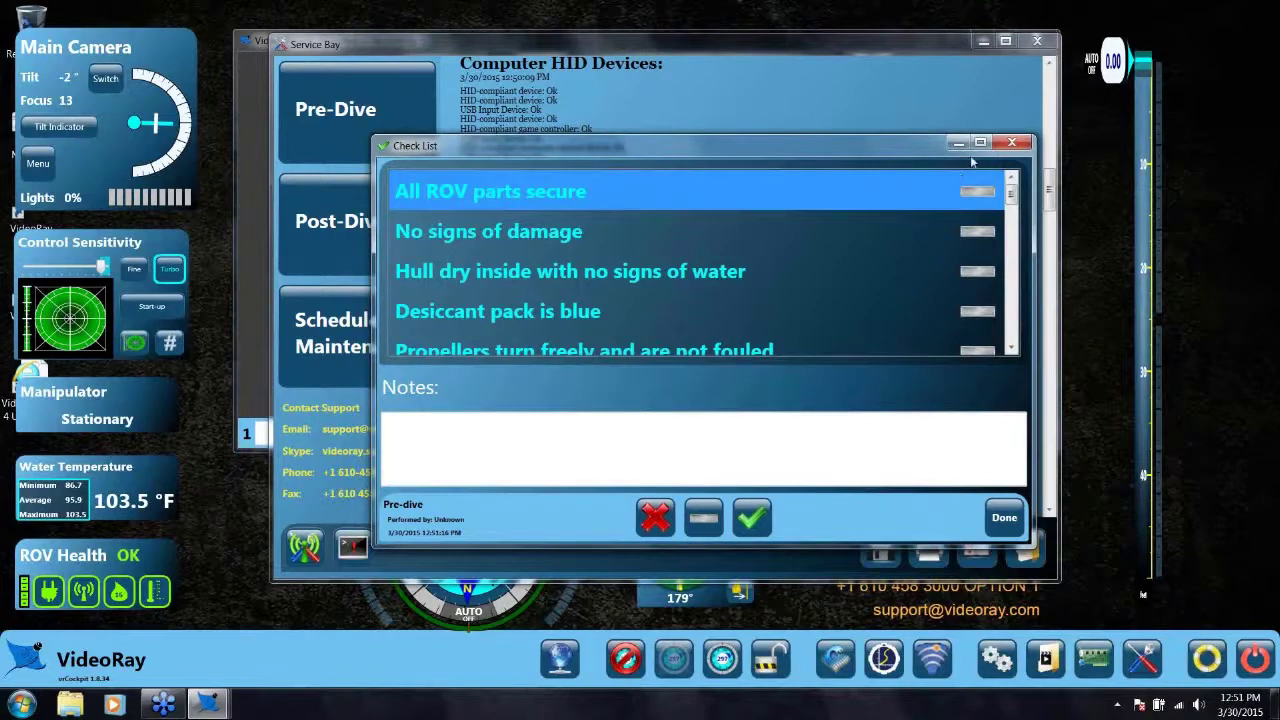
pyautogui.click(1012, 142)
# Step: Open the Scheduled Maintenance checklist without an operator signature, enlarge its window to view the items, and close it
pyautogui.click(354, 353)
pyautogui.click(880, 368)
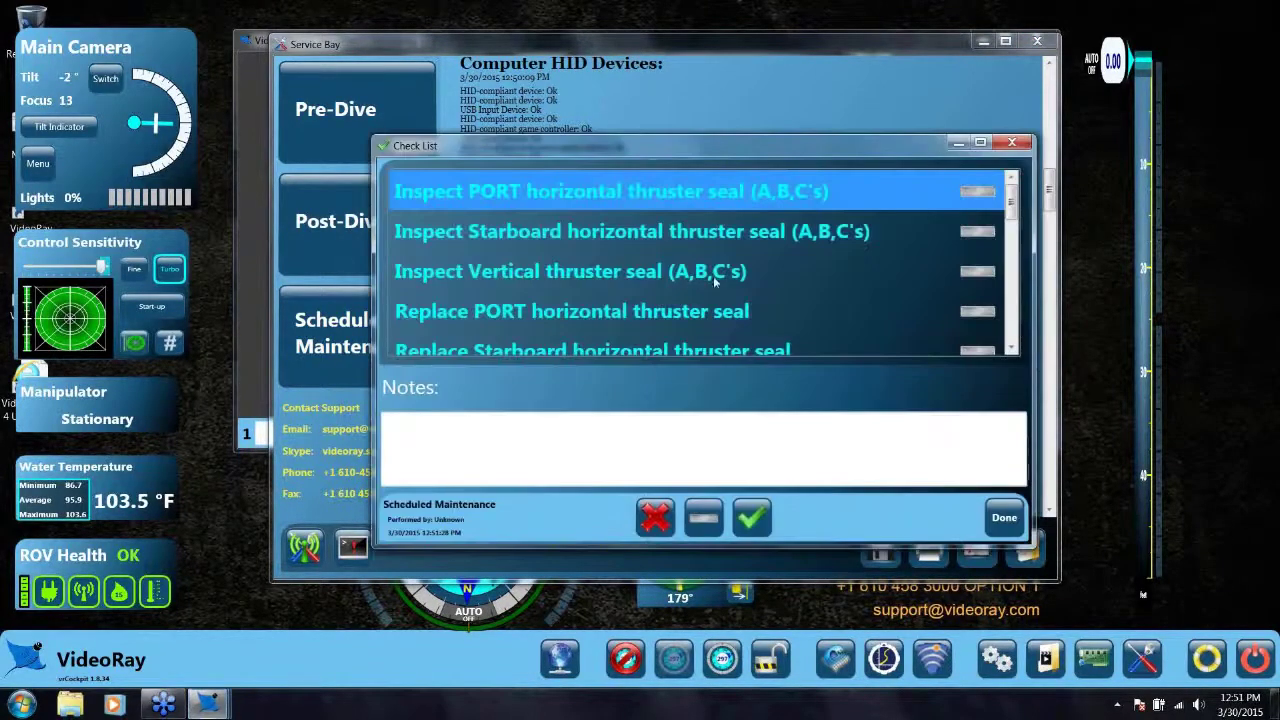
pyautogui.moveTo(597, 137); pyautogui.dragTo(528, 97)
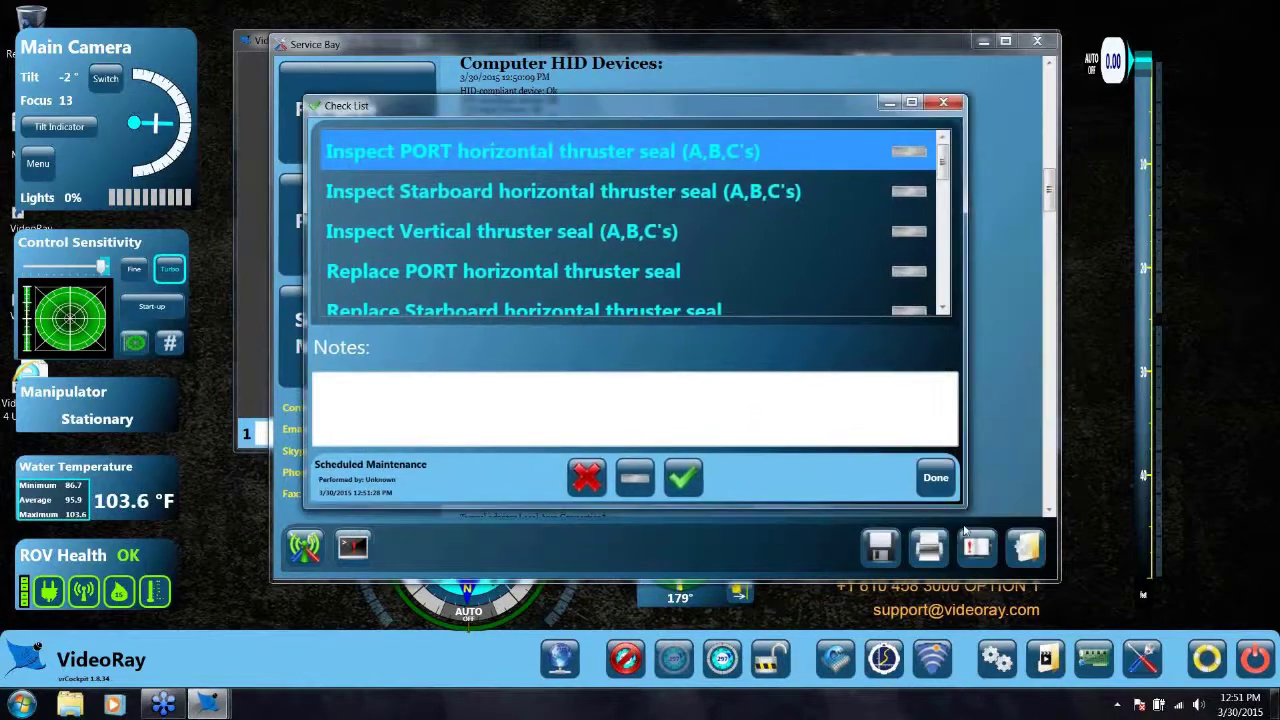
pyautogui.moveTo(979, 514); pyautogui.dragTo(1107, 588)
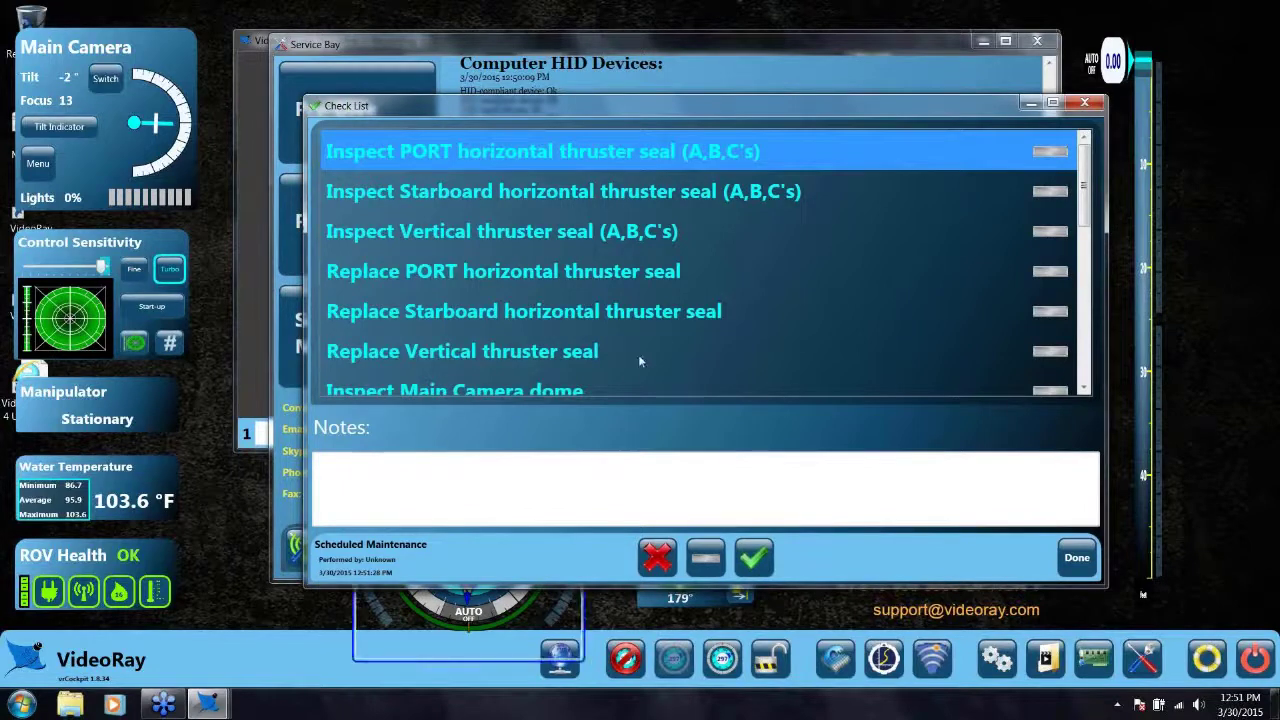
pyautogui.click(1085, 103)
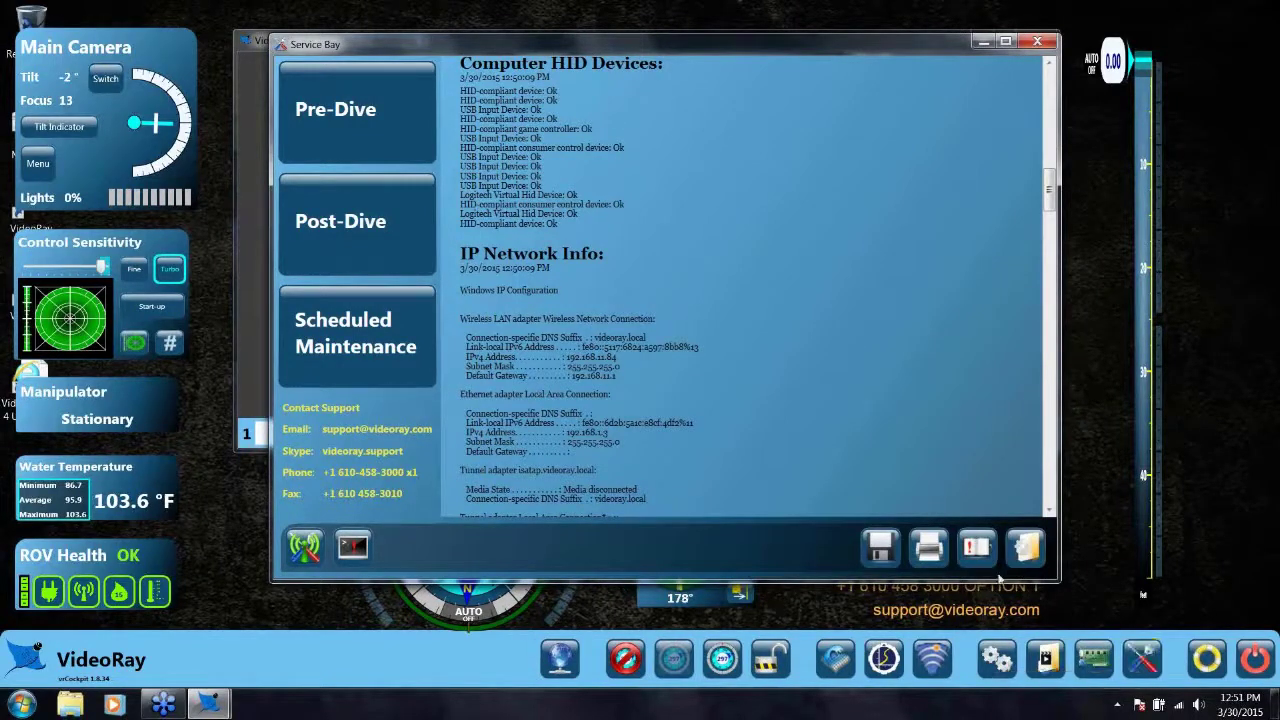
# Step: Close the Service Bay and open the Pro 4 Operator Manual
pyautogui.click(1037, 42)
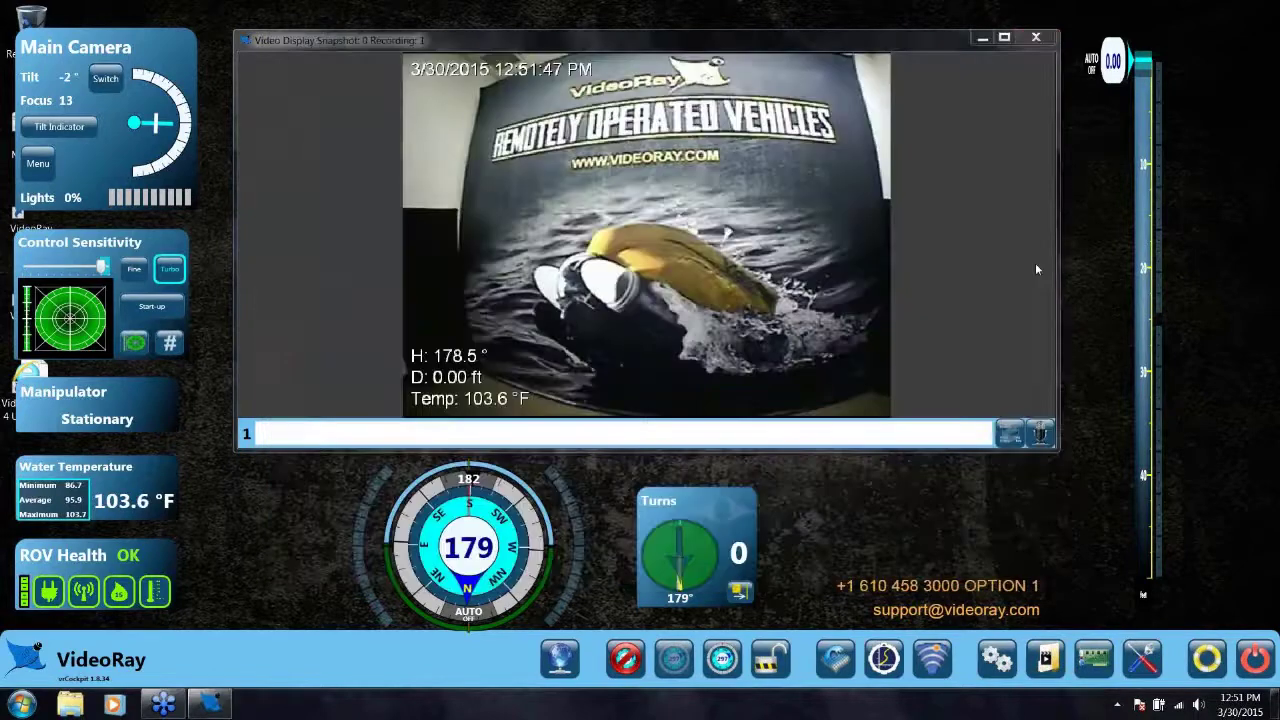
pyautogui.click(1205, 657)
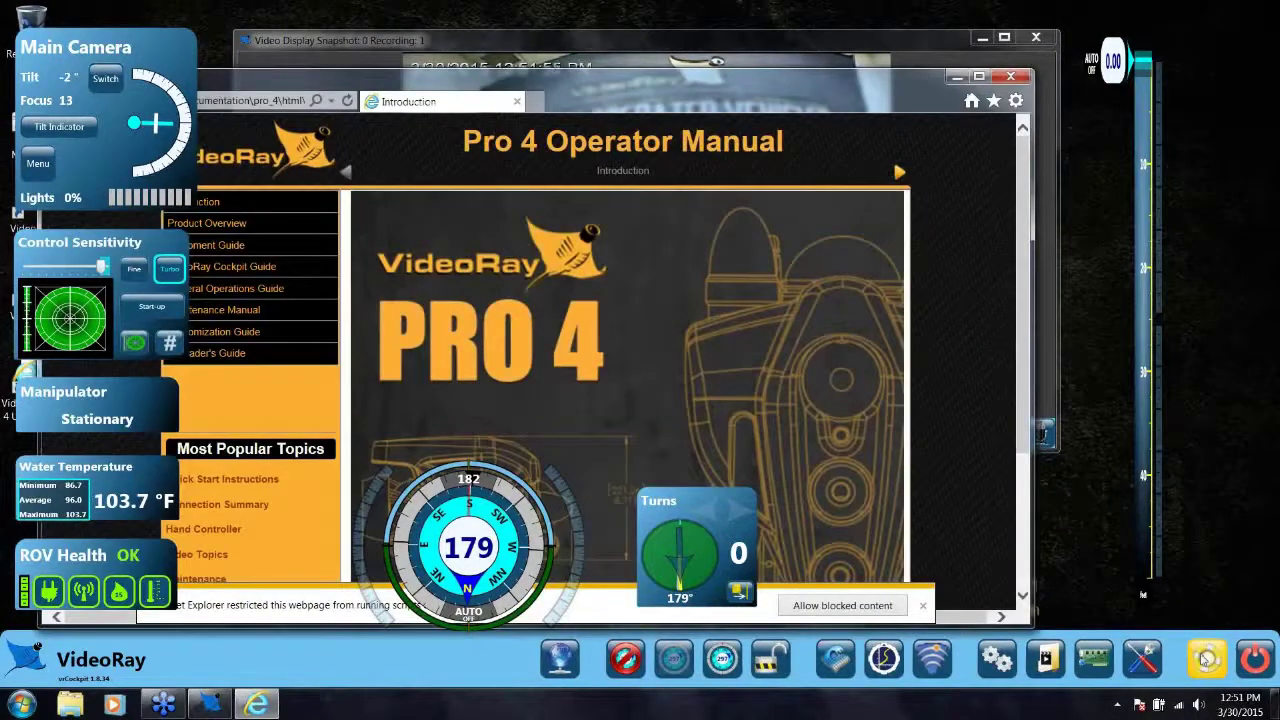
# Step: Bring the manual's topic list into view, look over the Cockpit Guide and Customization Guide topics, and close the manual
pyautogui.click(979, 76)
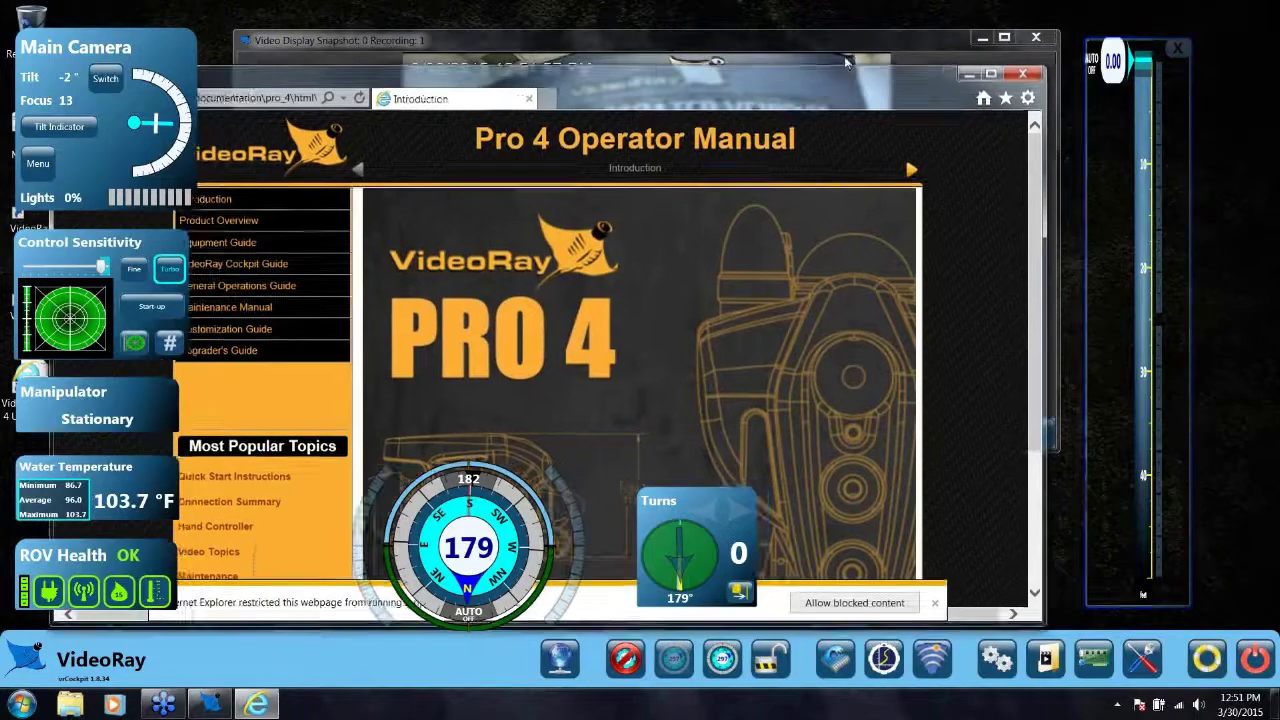
pyautogui.moveTo(307, 225)
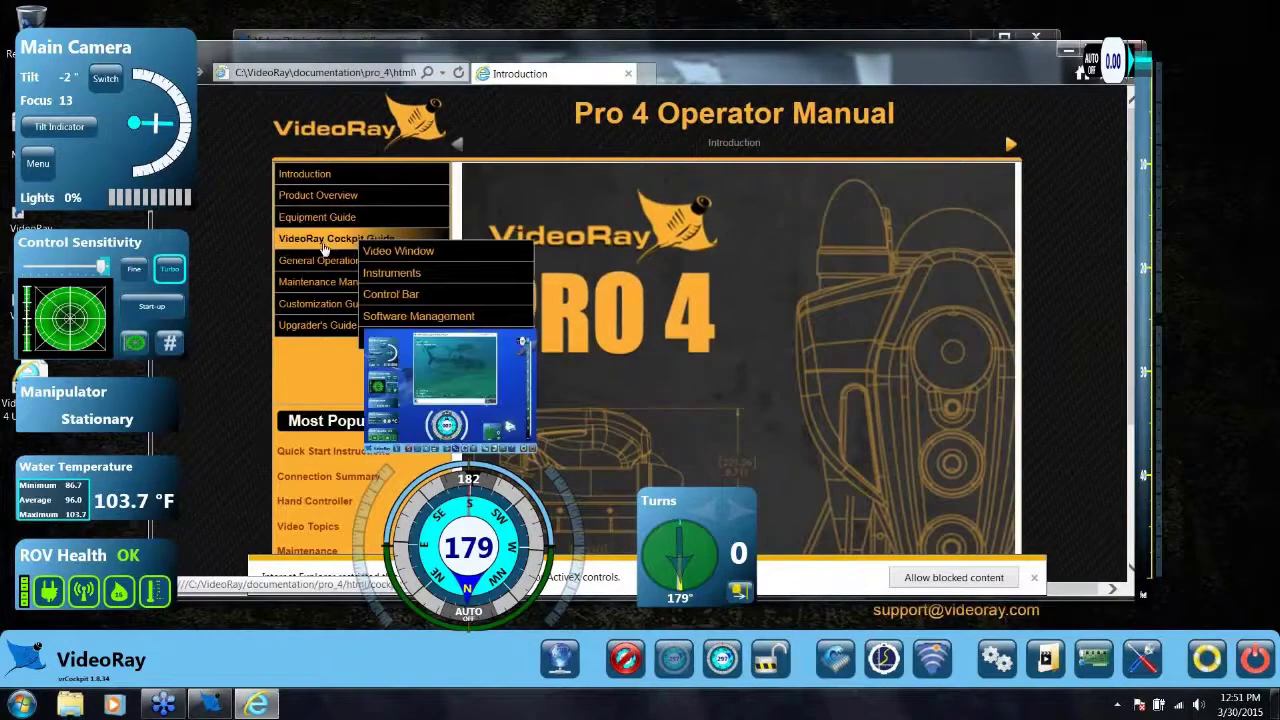
pyautogui.moveTo(333, 247)
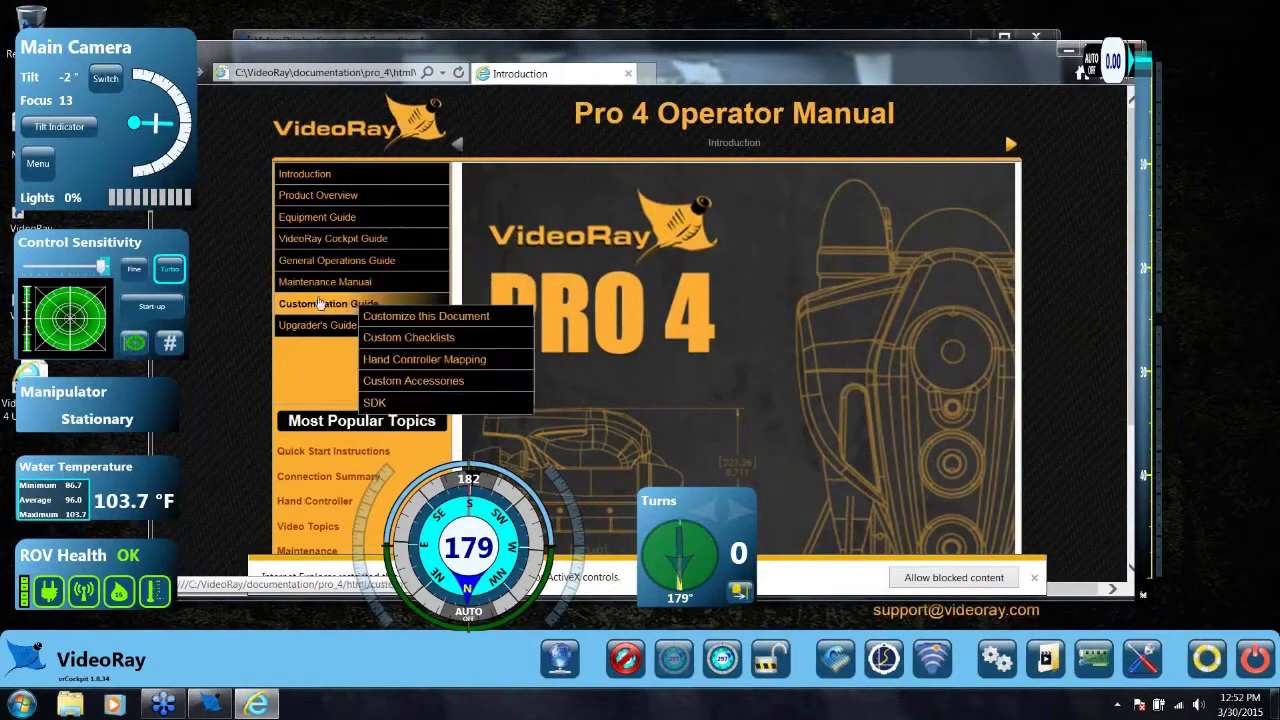
pyautogui.moveTo(866, 57); pyautogui.dragTo(813, 54)
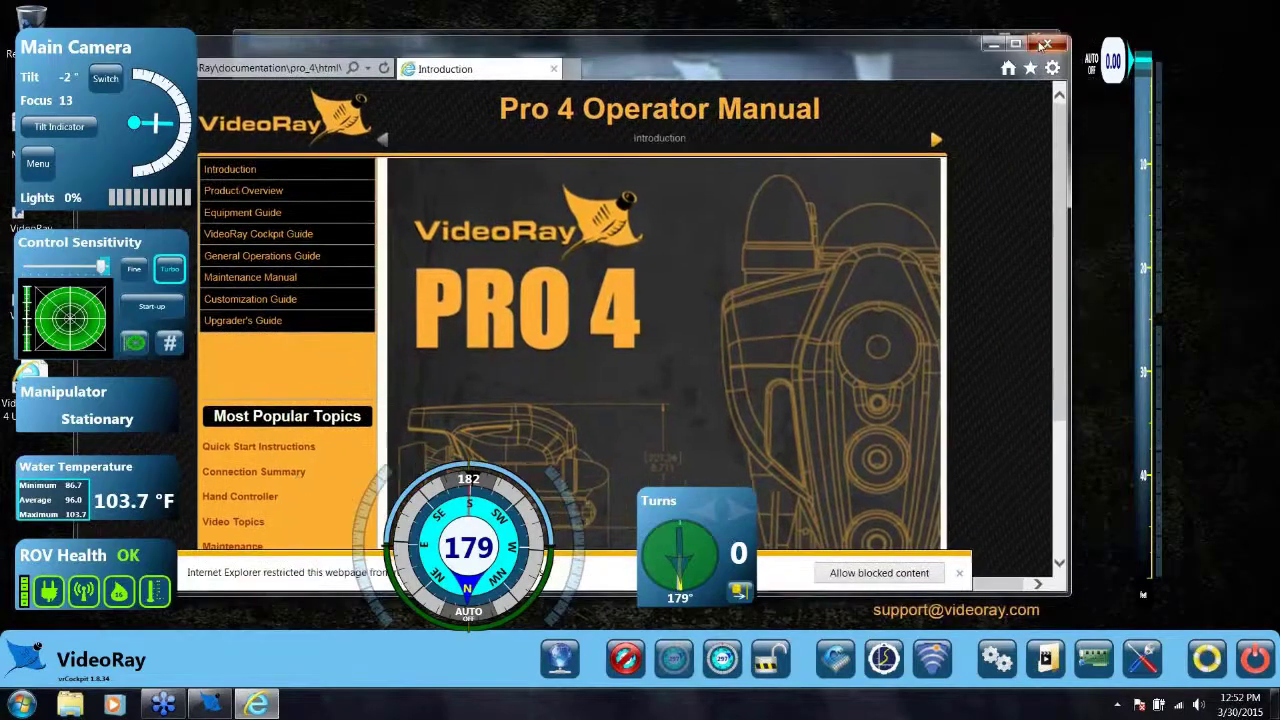
pyautogui.click(1050, 45)
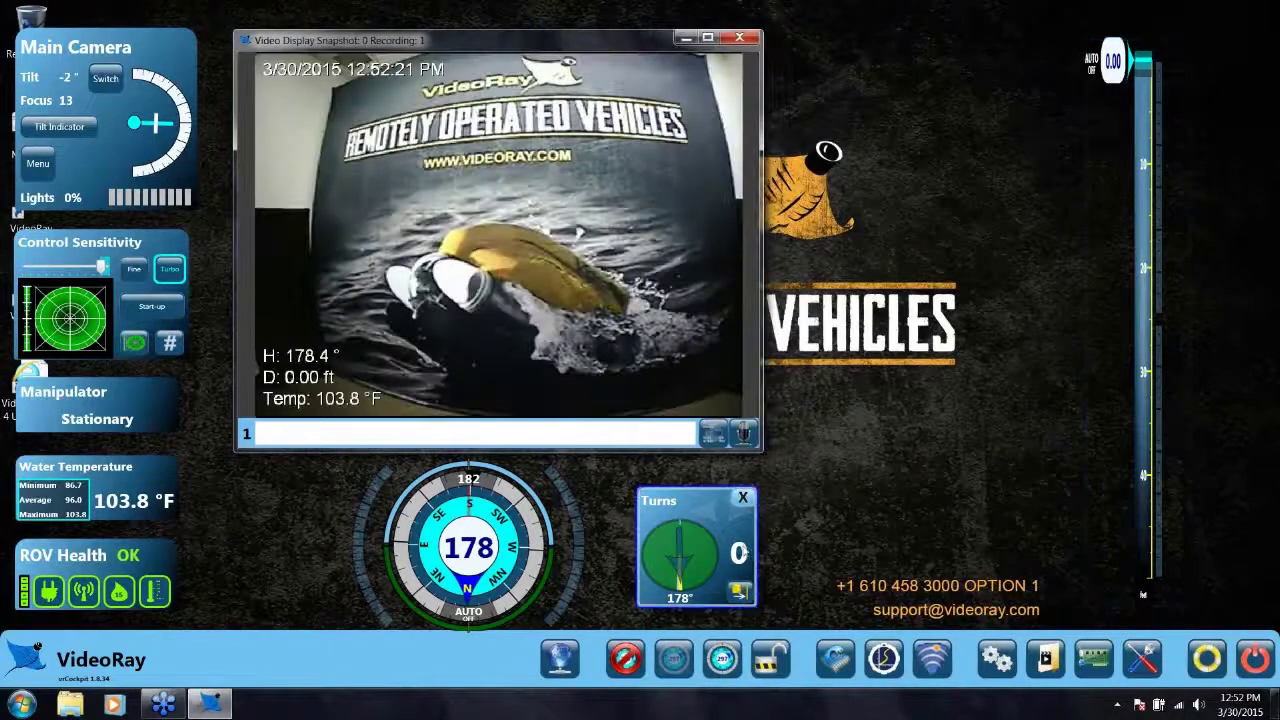
# Step: Move the compass and Turns instruments beside the video display, and settle them in a row beneath it with Turns to the compass's right
pyautogui.moveTo(497, 521); pyautogui.dragTo(938, 199)
pyautogui.moveTo(744, 528); pyautogui.dragTo(961, 442)
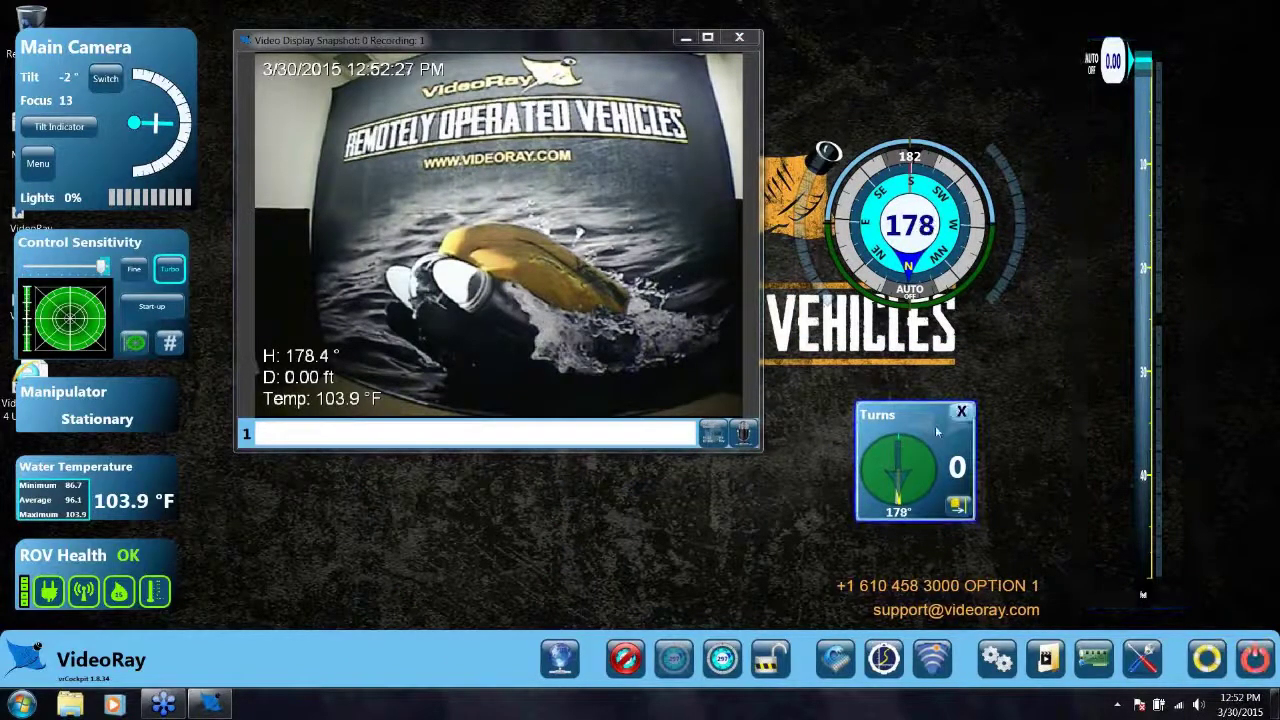
pyautogui.moveTo(937, 431); pyautogui.dragTo(904, 517)
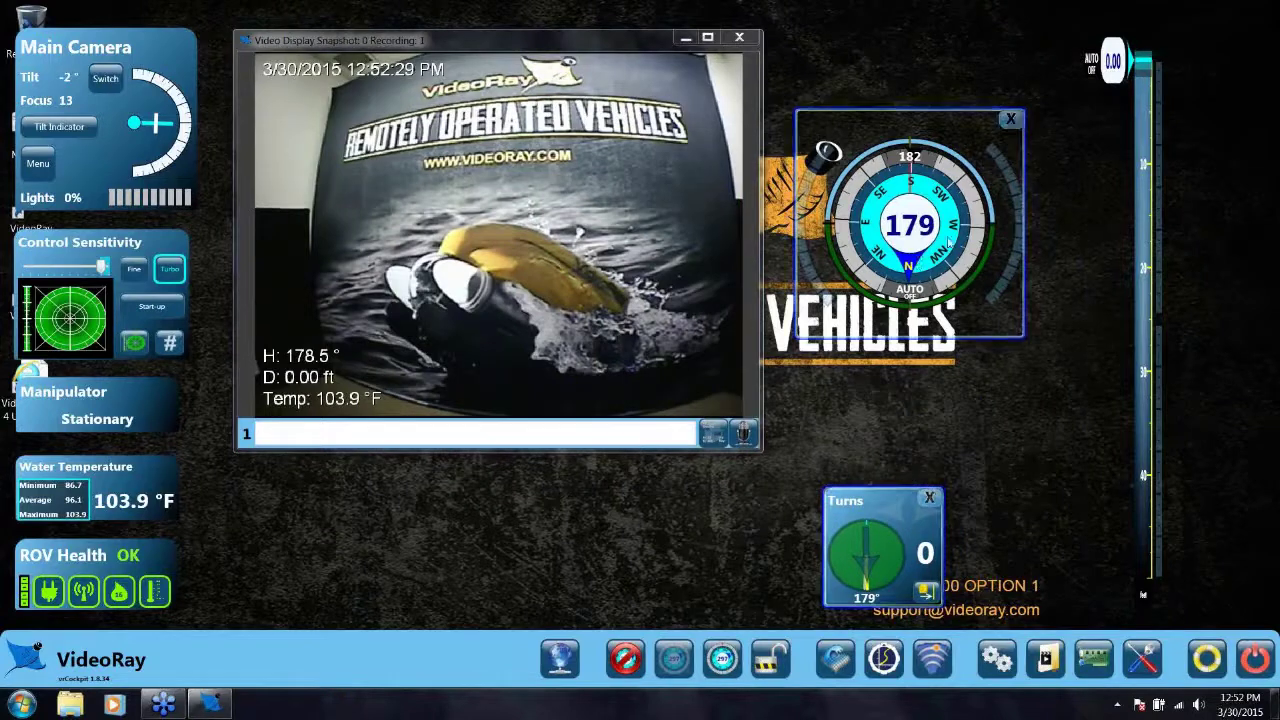
pyautogui.moveTo(960, 212); pyautogui.dragTo(513, 522)
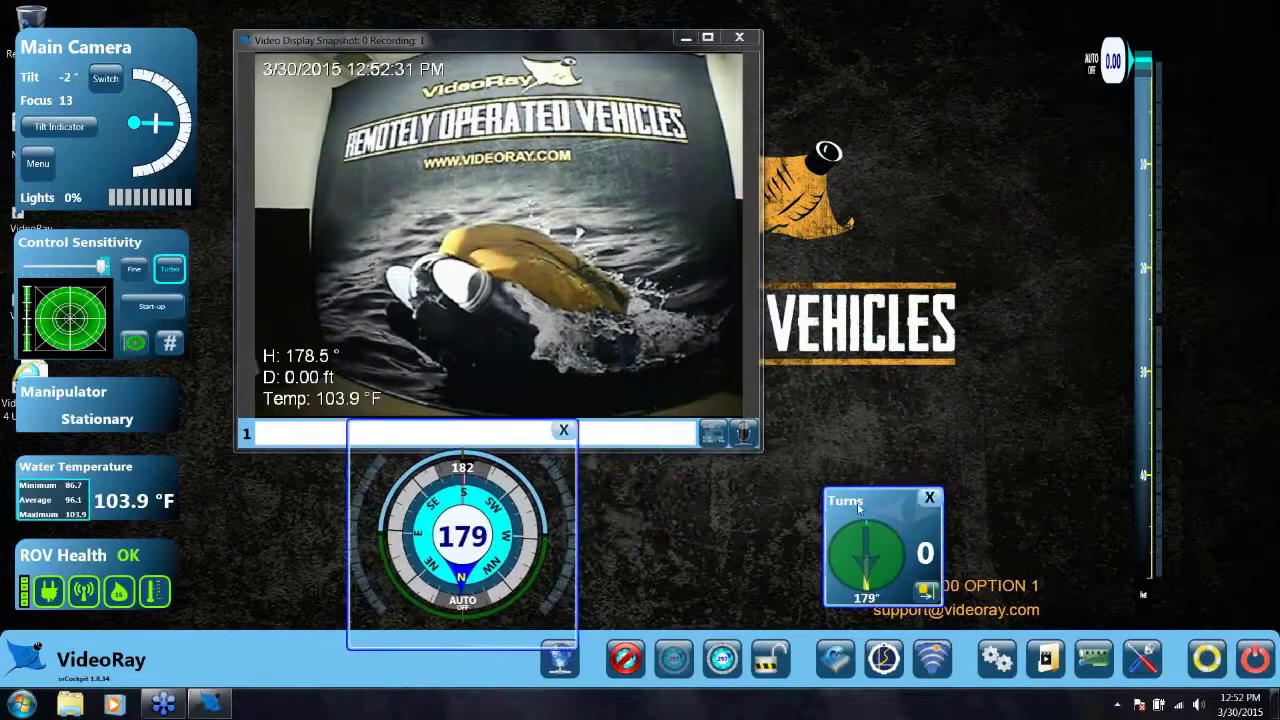
pyautogui.moveTo(857, 508); pyautogui.dragTo(800, 509)
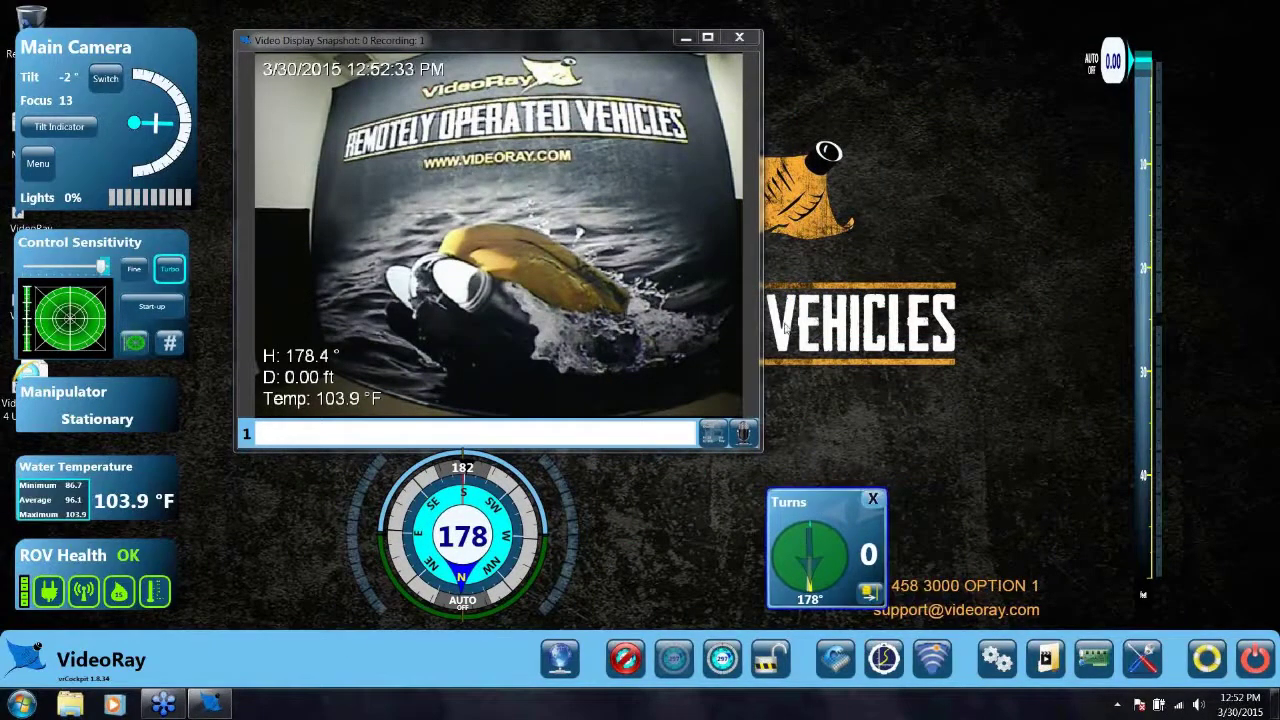
# Step: Widen the video display window to span above both the compass and Turns instruments, and shift it slightly right
pyautogui.moveTo(762, 320); pyautogui.dragTo(1040, 280)
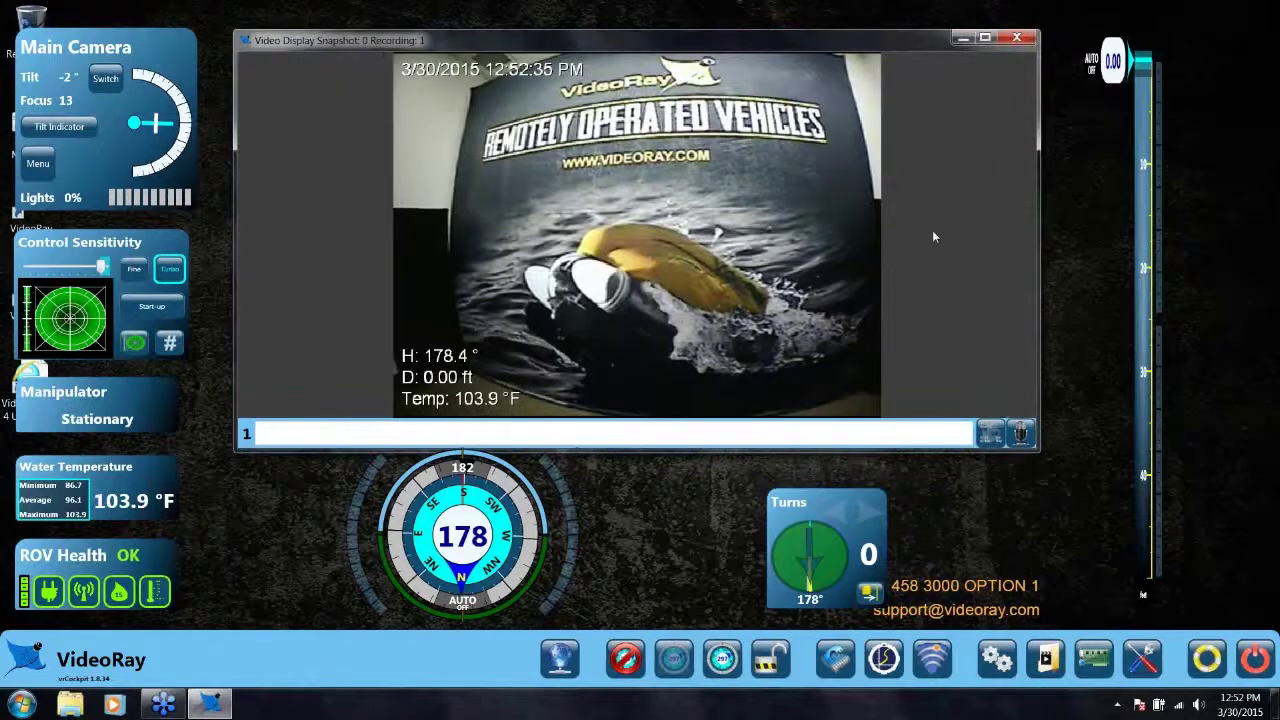
pyautogui.moveTo(827, 44); pyautogui.dragTo(836, 44)
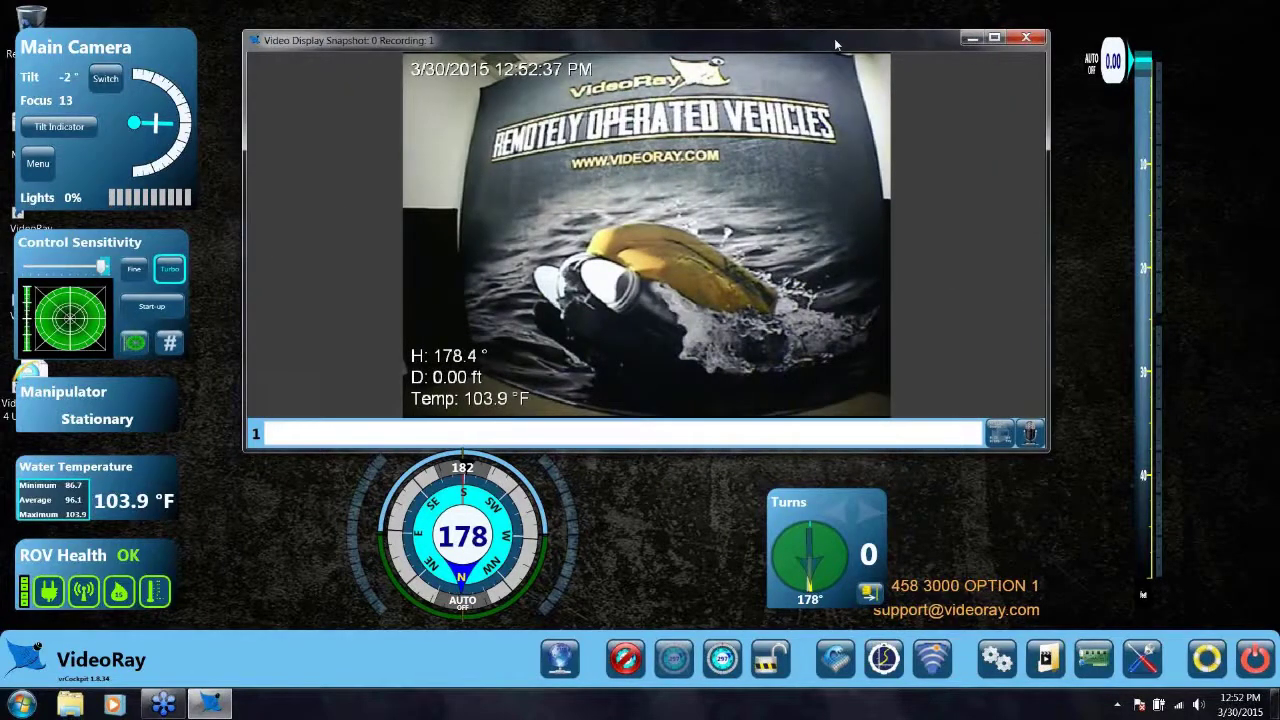